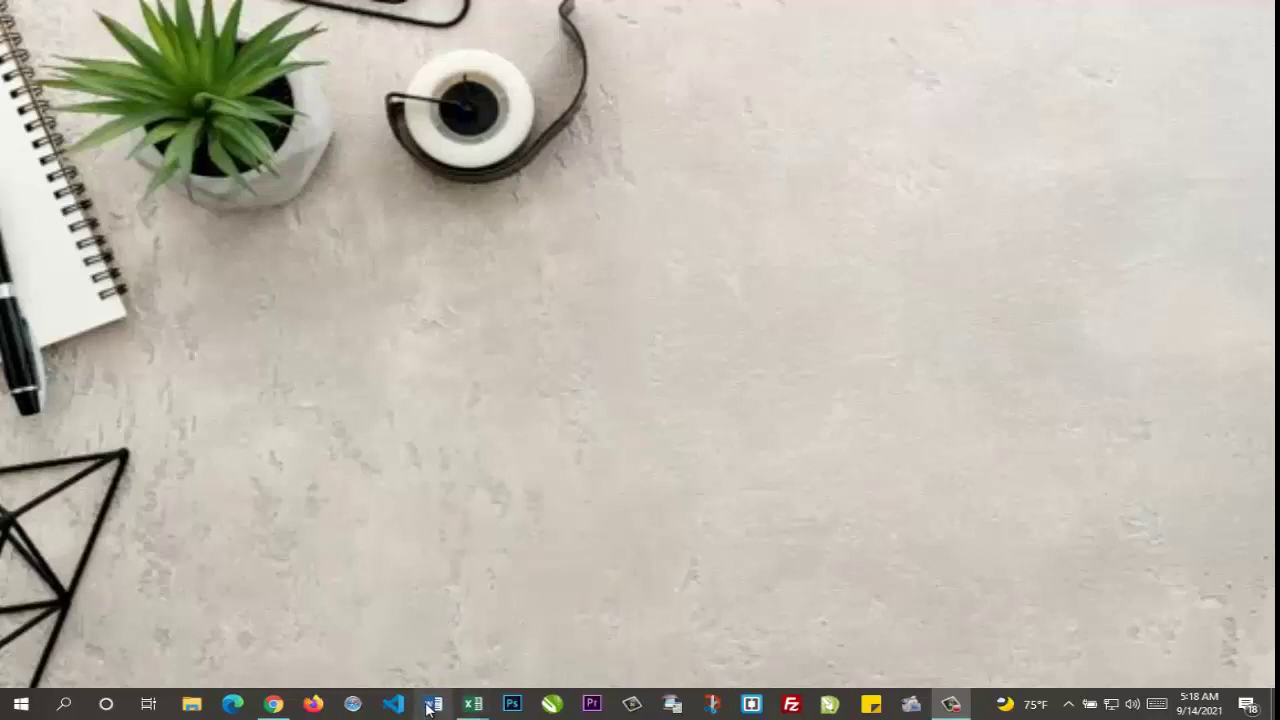
Step: Bring the Book1 workbook forward, switch to Sheet2, and select an empty cell in column A
click(469, 708)
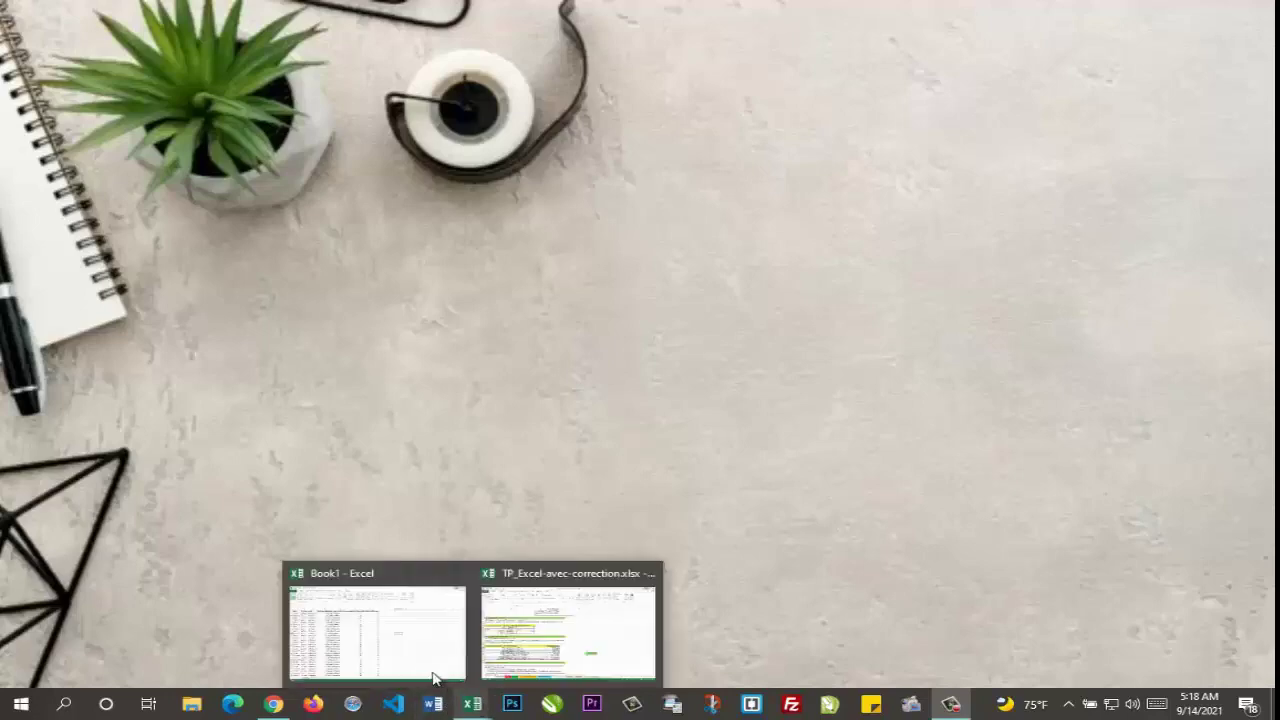
click(401, 652)
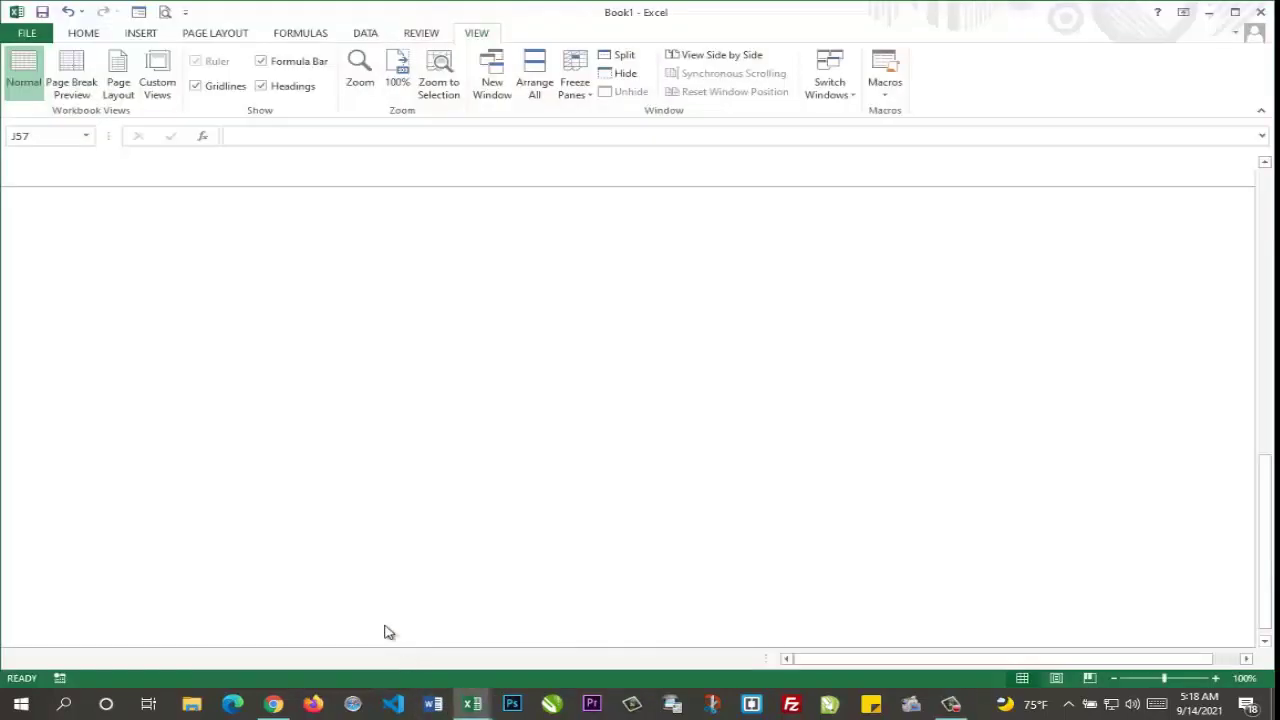
click(176, 658)
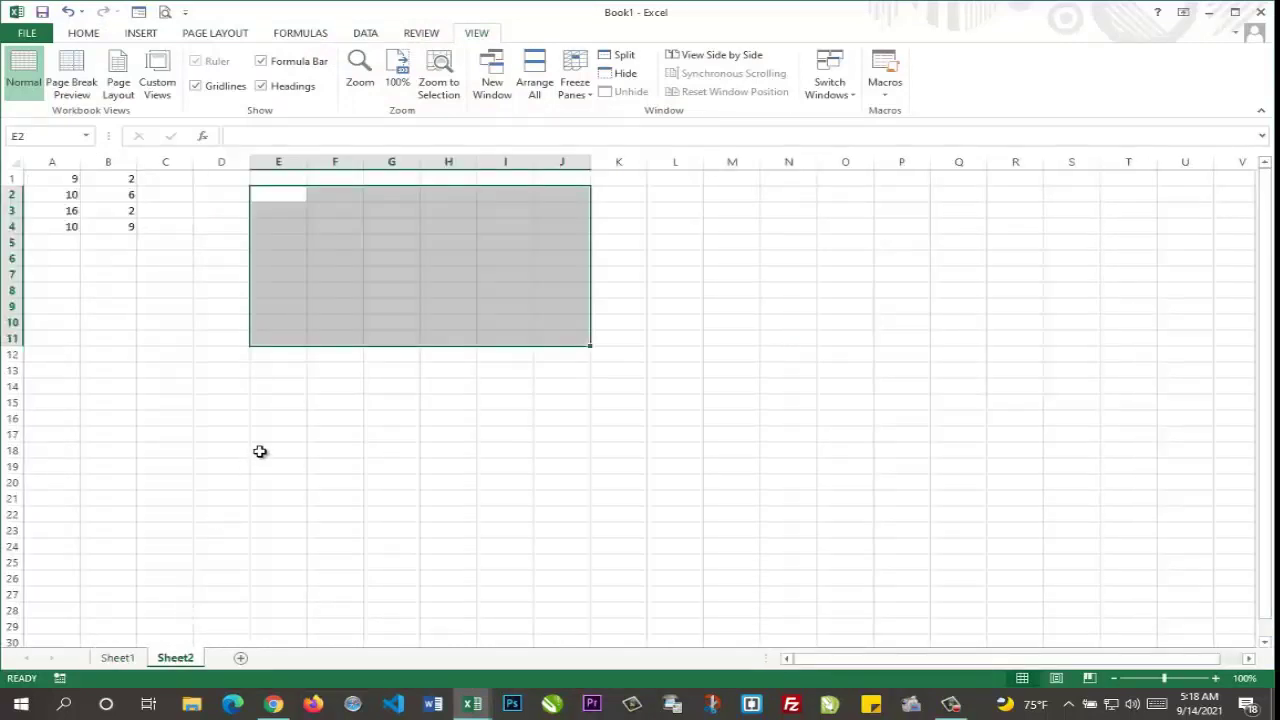
click(259, 451)
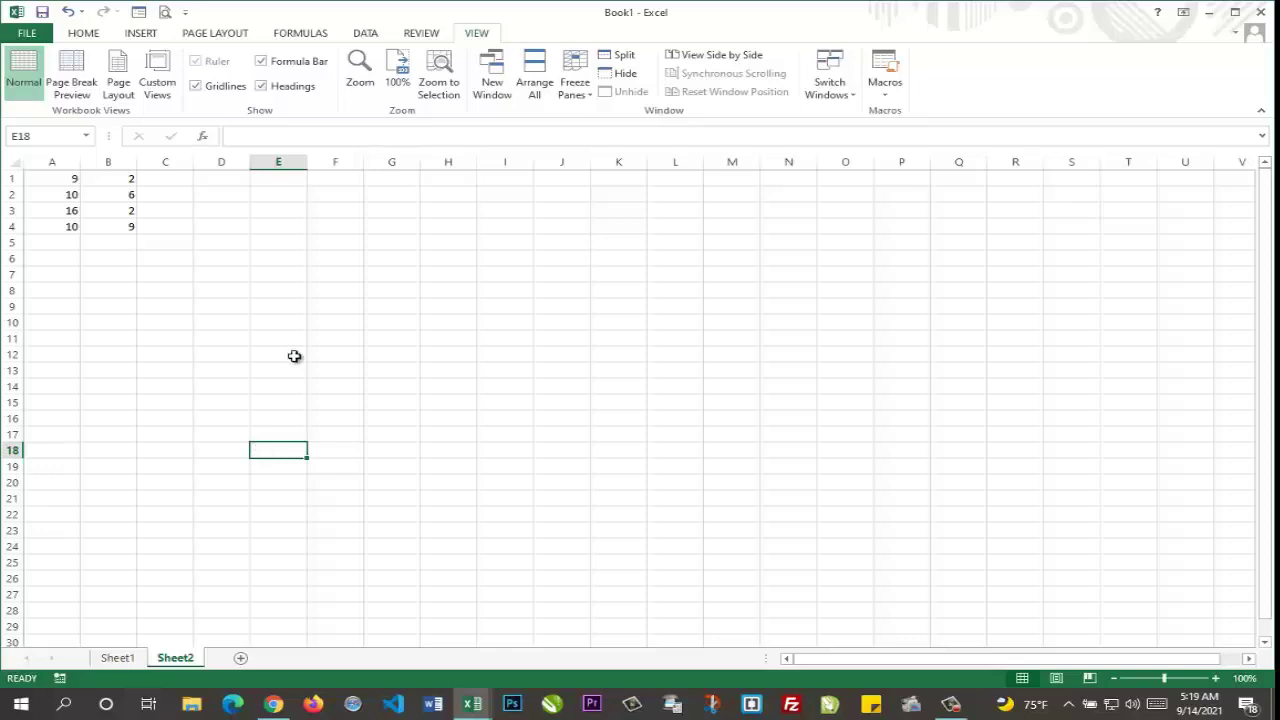
click(52, 305)
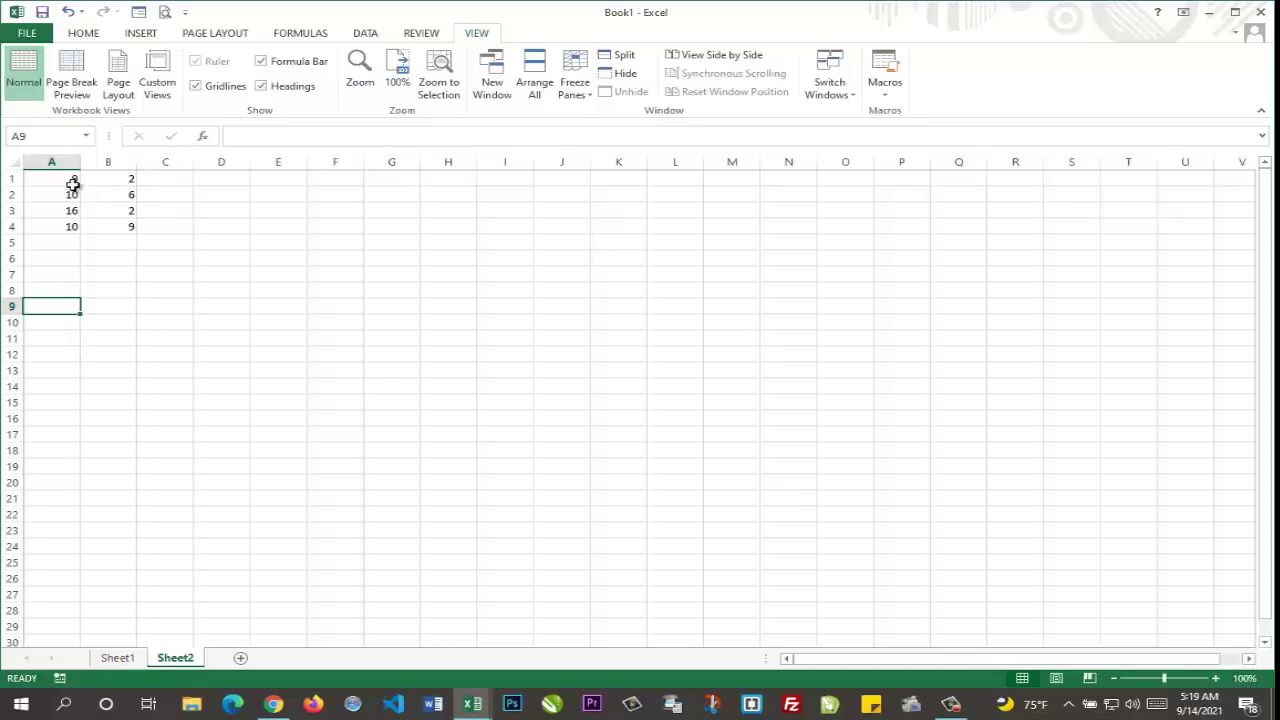
Step: Drag the A1:B4 number block to Q7:R10, then select the emptied cell A1
drag(74, 182, 135, 225)
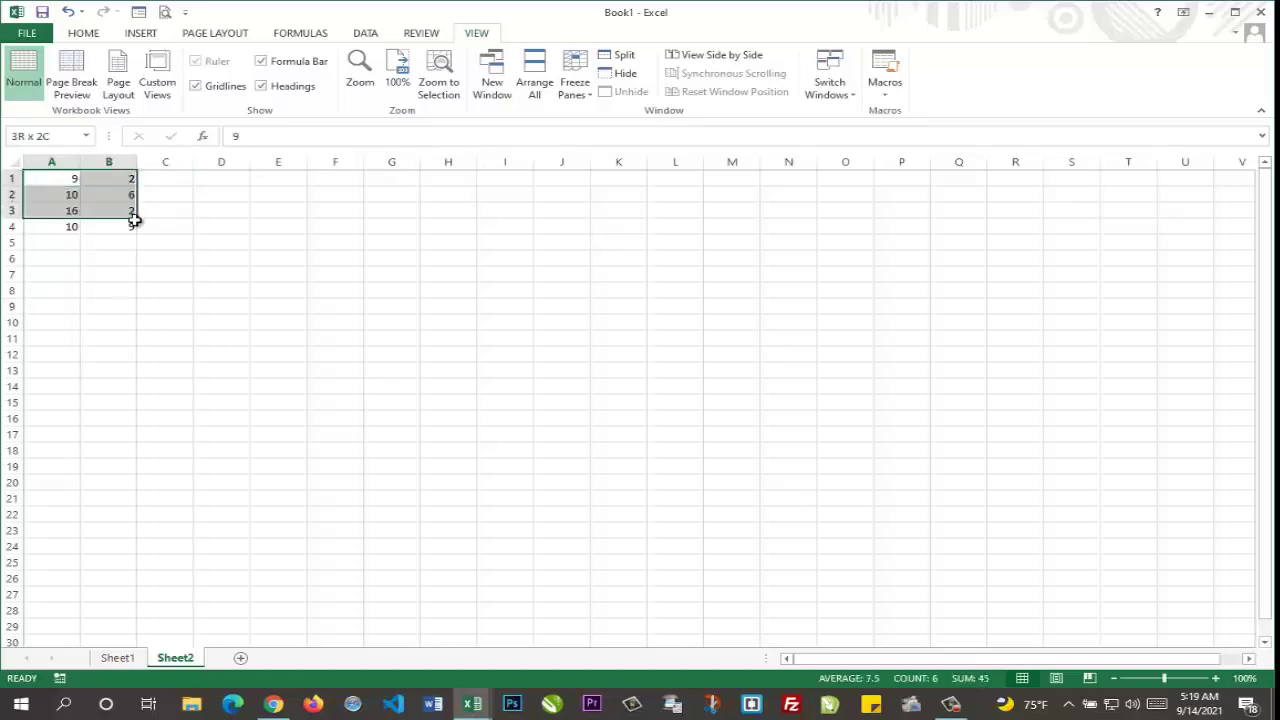
click(52, 163)
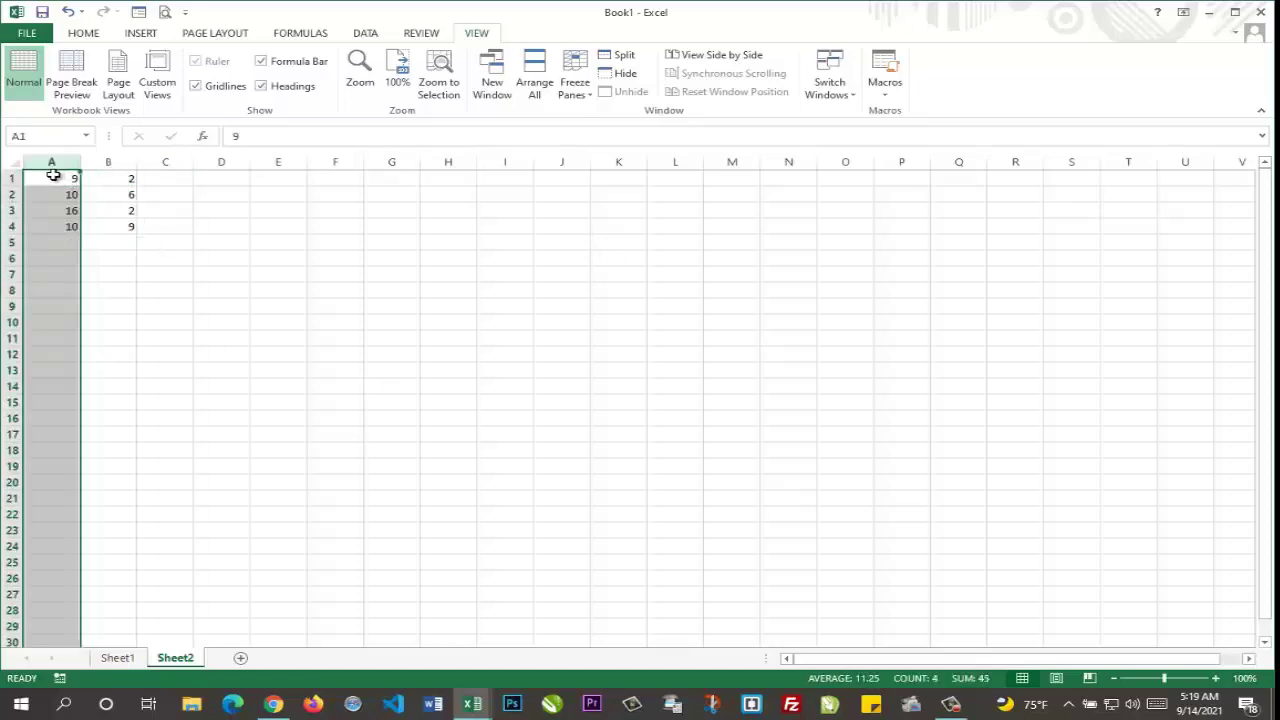
click(149, 206)
drag(51, 177, 133, 228)
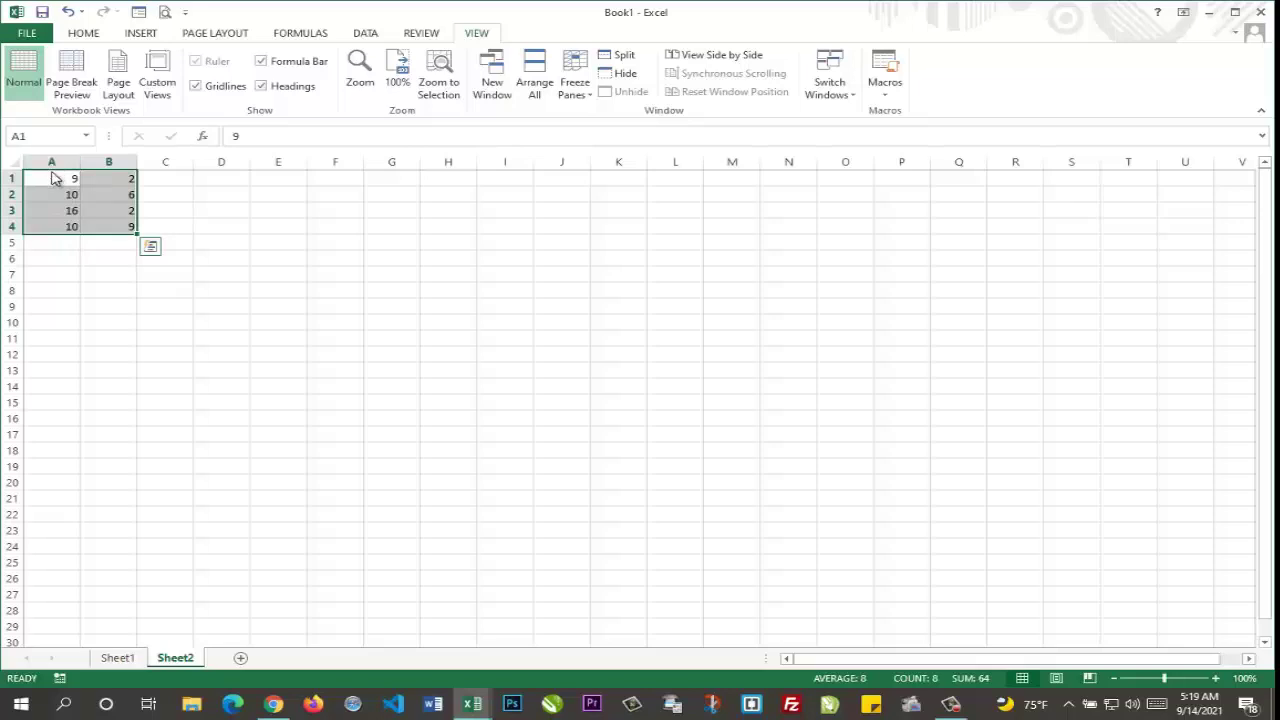
drag(55, 178, 962, 276)
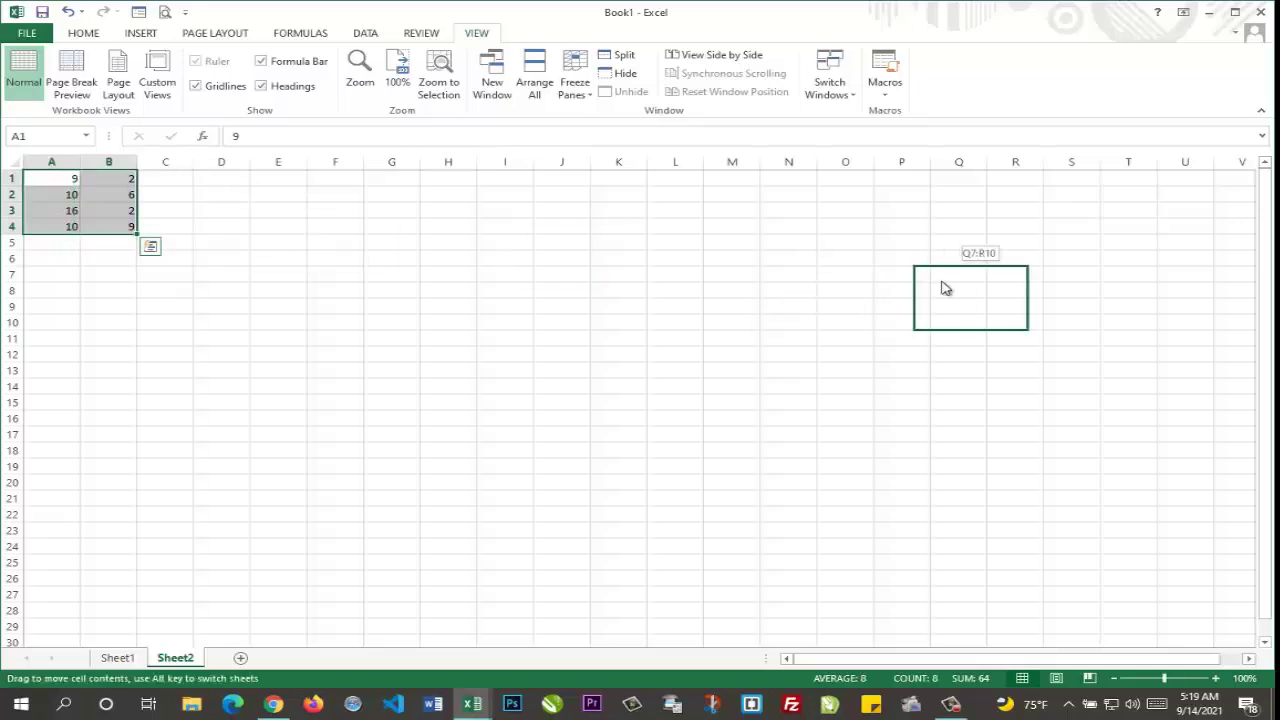
click(67, 182)
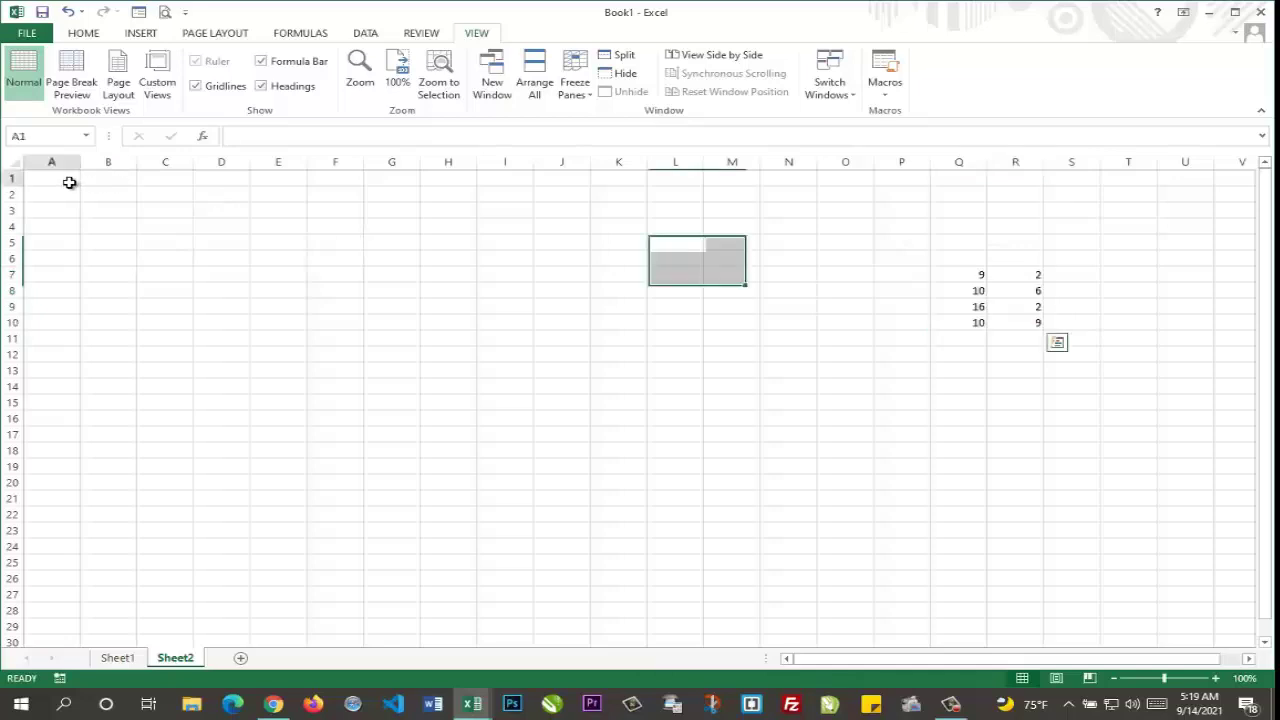
Step: Enter 'Texte' in A1, then zoom in five steps and scroll back to column A
text(Texte)
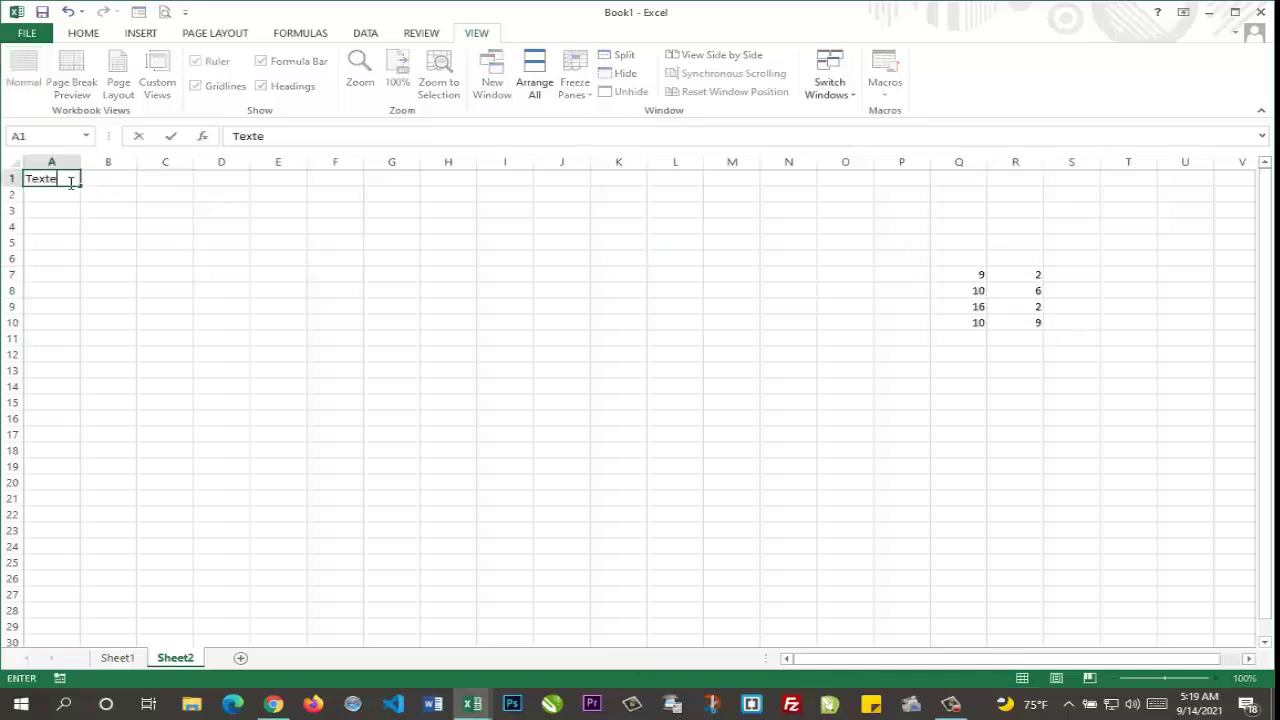
click(206, 248)
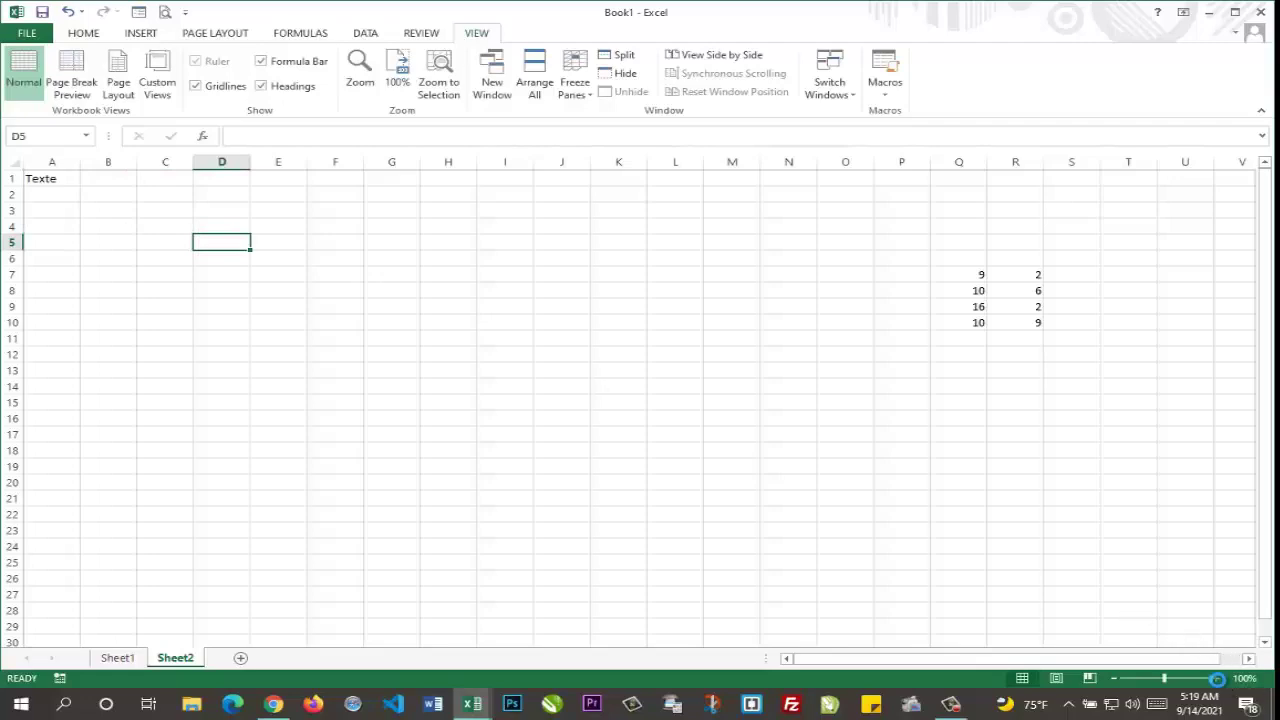
click(1216, 678)
click(1216, 678)
click(1216, 678)
click(1216, 678)
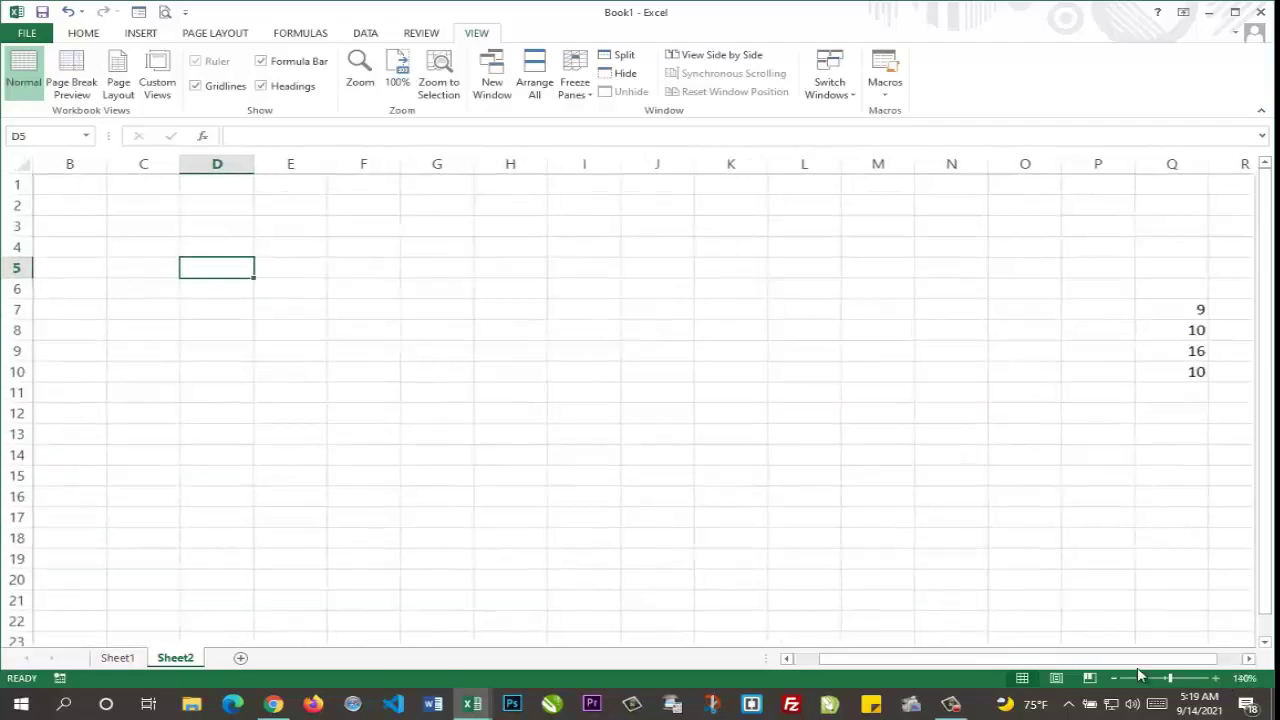
click(1216, 678)
scroll(1137, 659, up, 1)
scroll(1026, 640, up, 1)
scroll(1023, 654, up, 1)
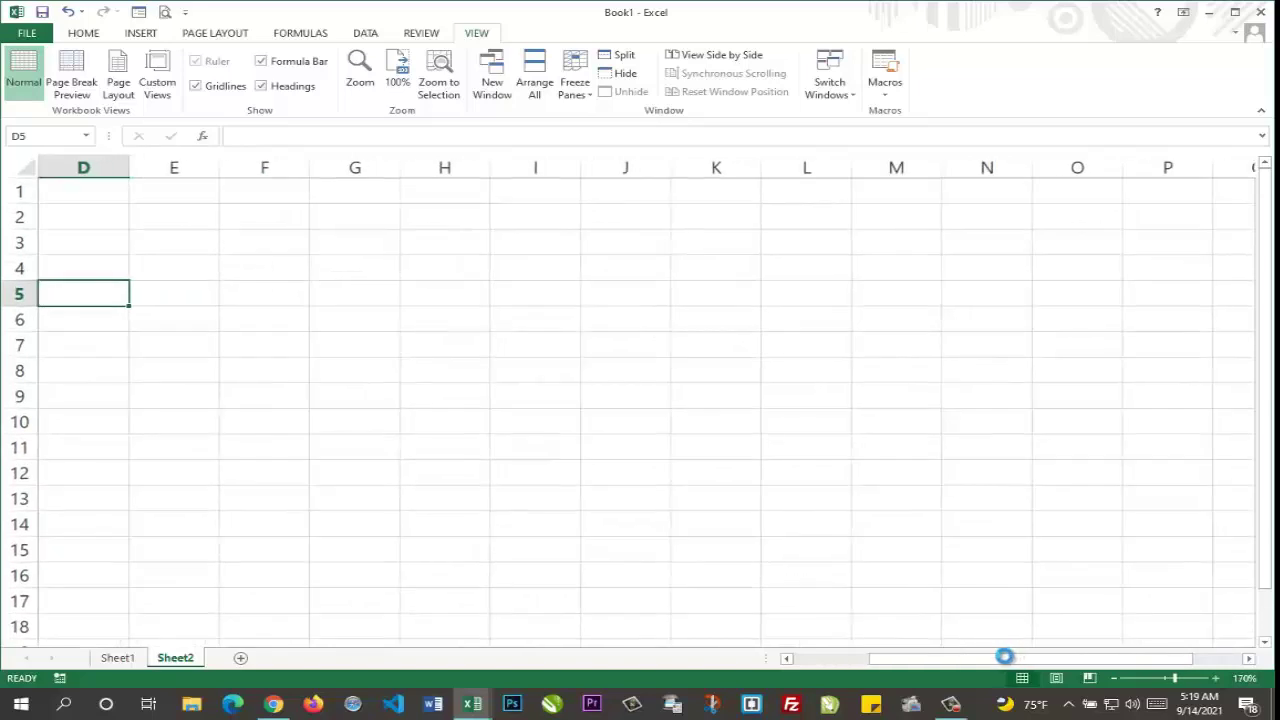
scroll(1003, 654, up, 1)
drag(999, 660, 783, 679)
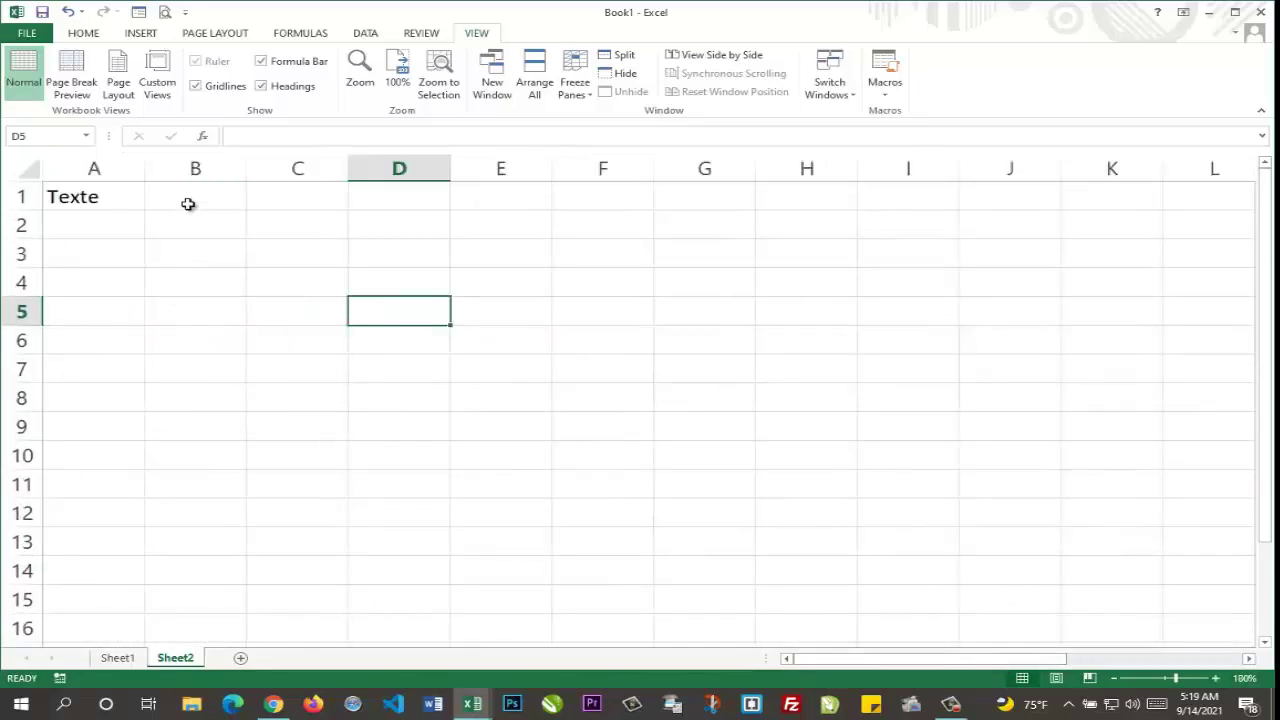
click(182, 197)
click(101, 199)
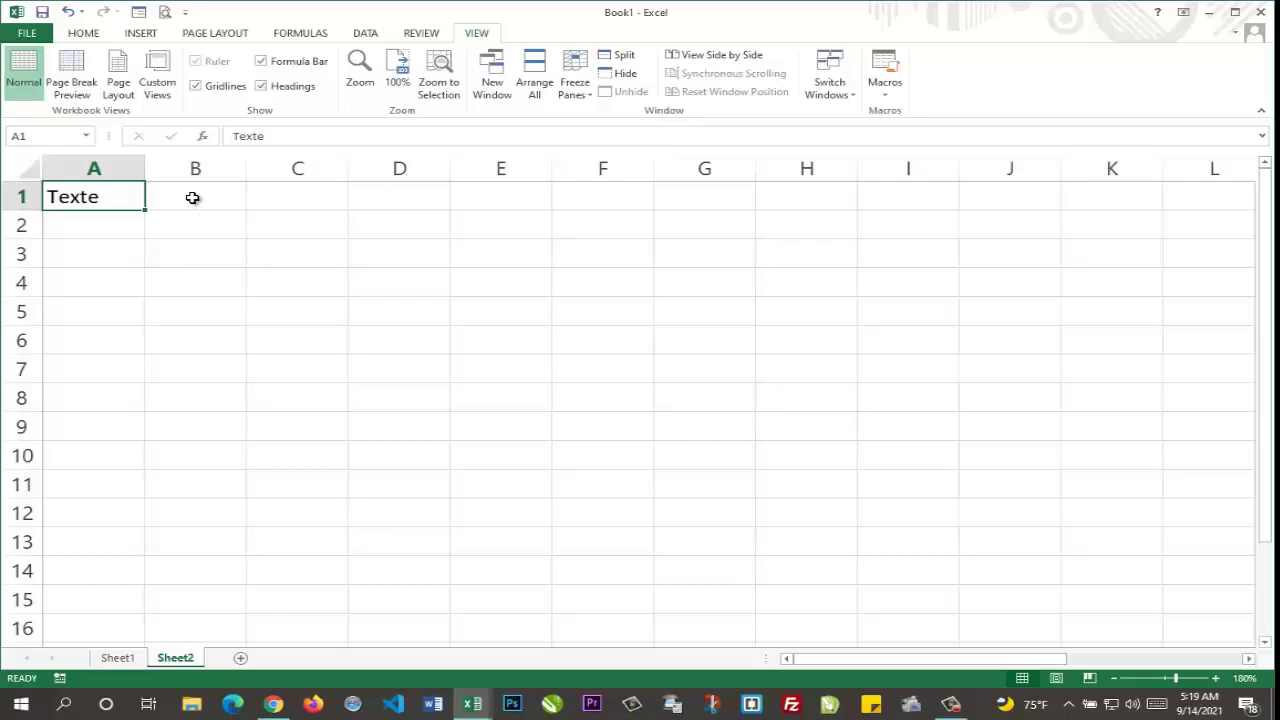
key(Tab)
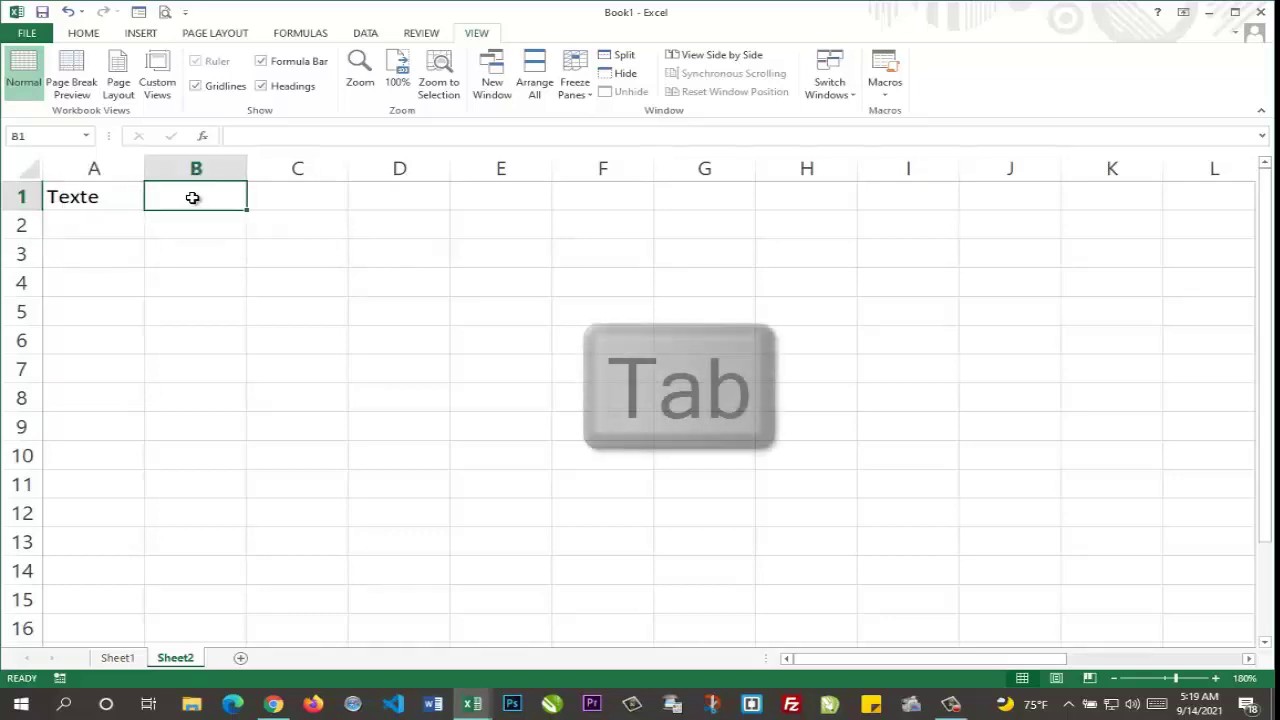
key(Tab)
key(Tab)
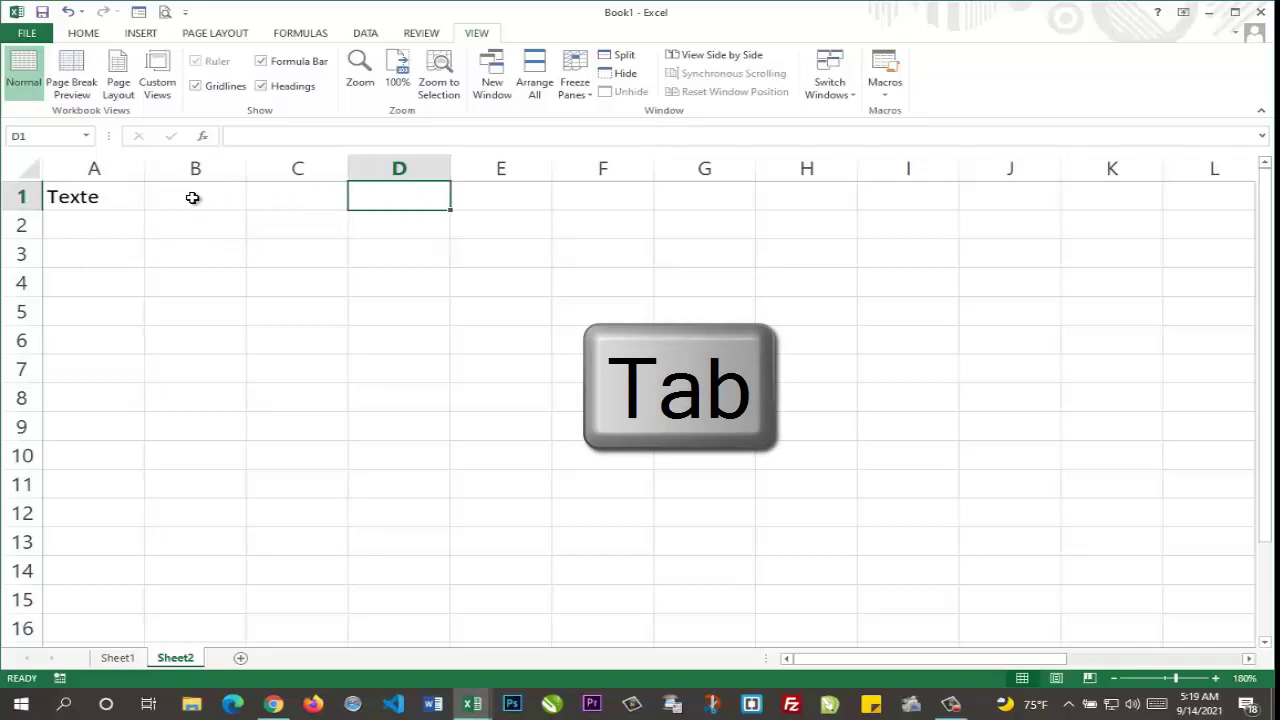
key(Tab)
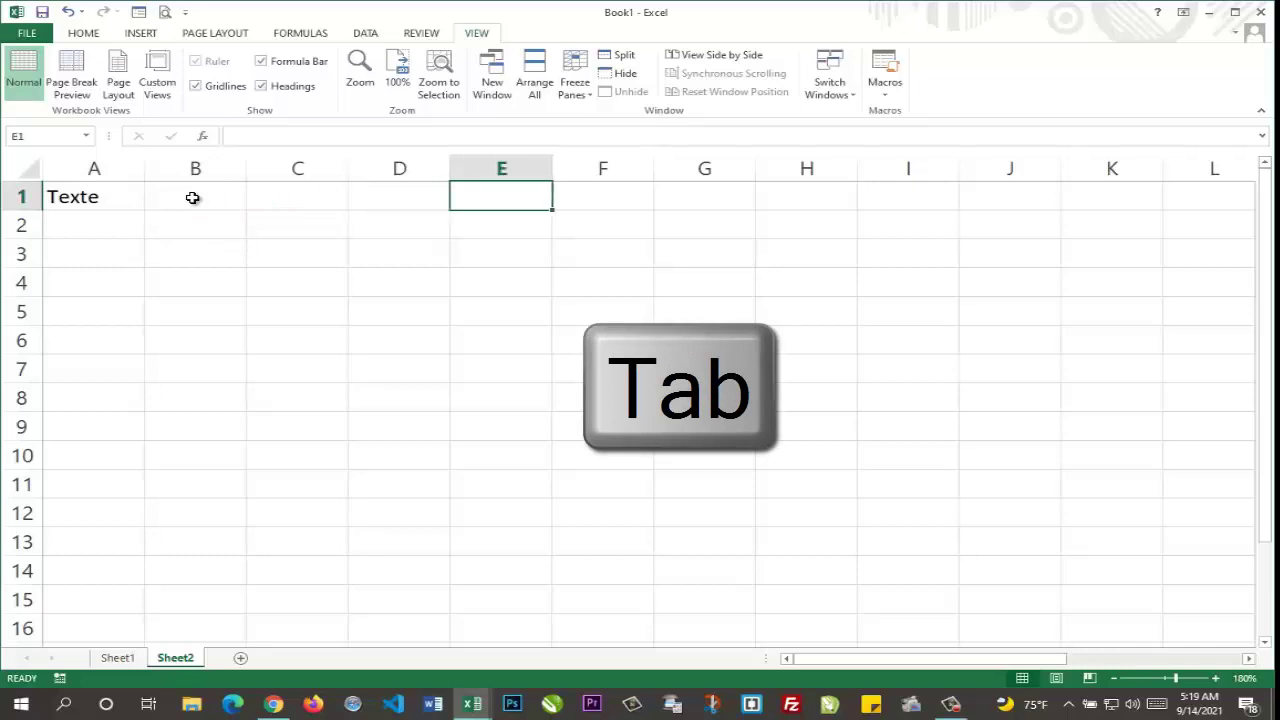
key(Return)
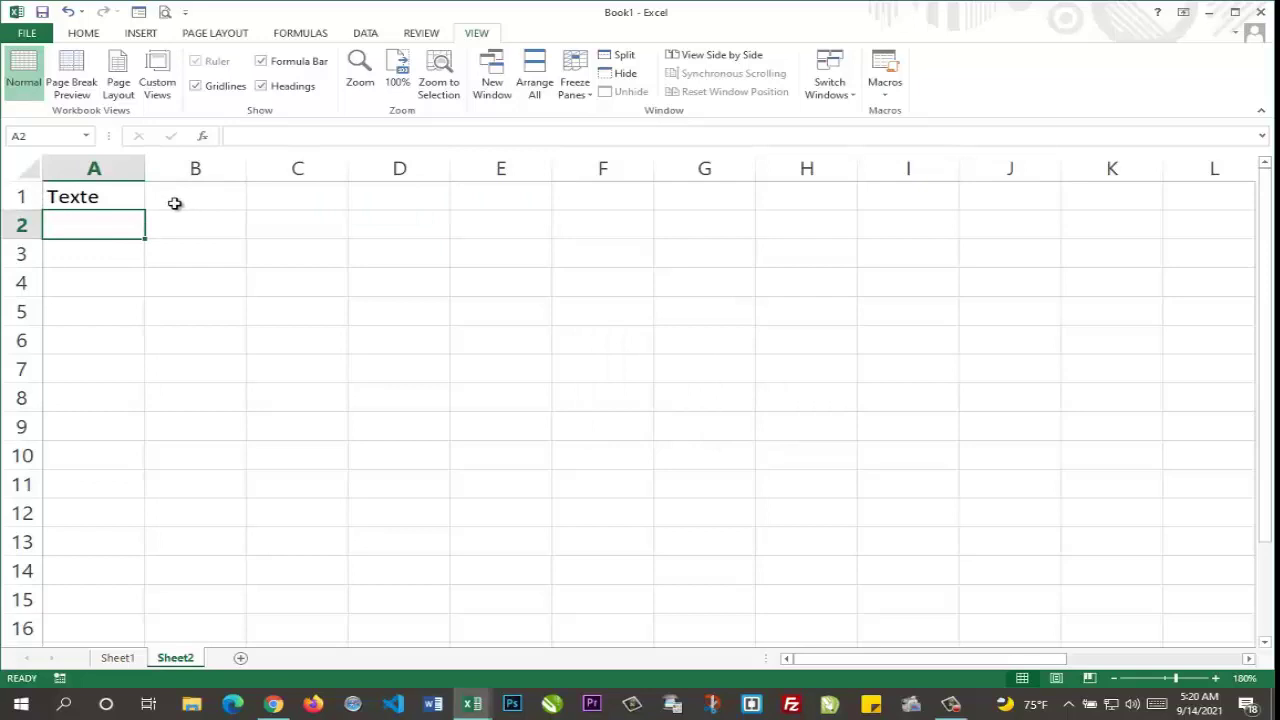
click(174, 203)
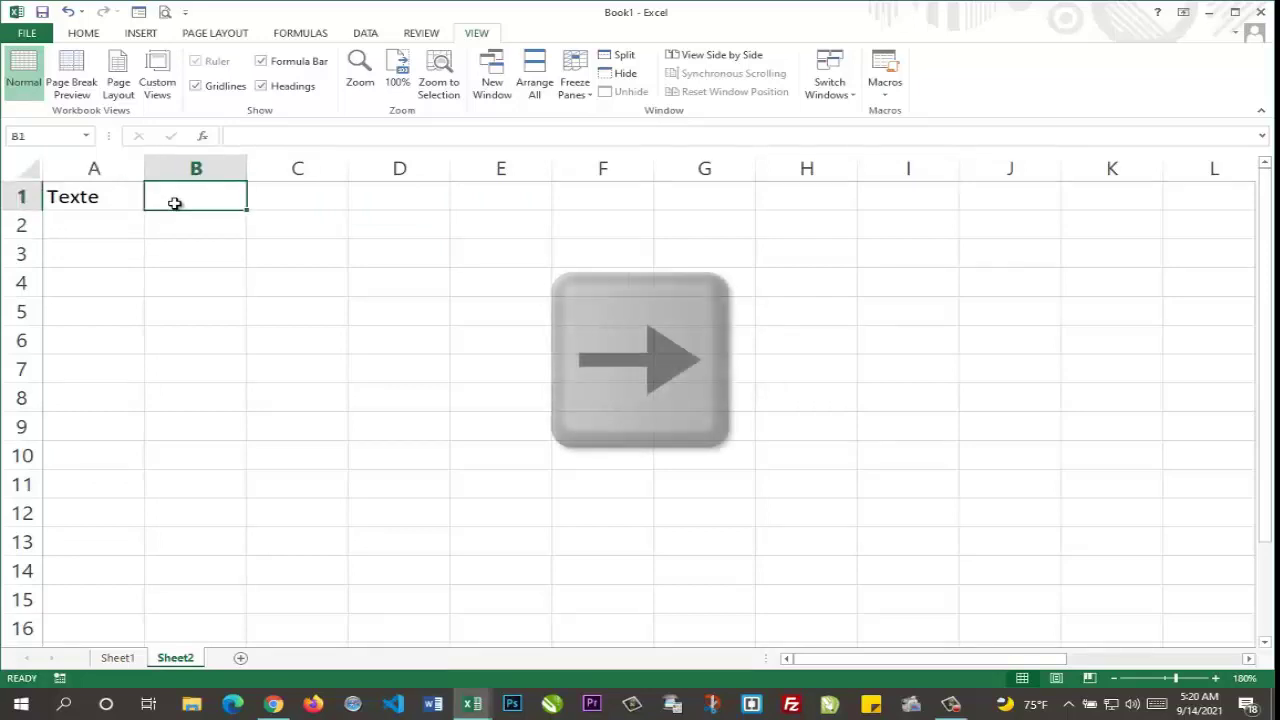
key(Right)
key(Right)
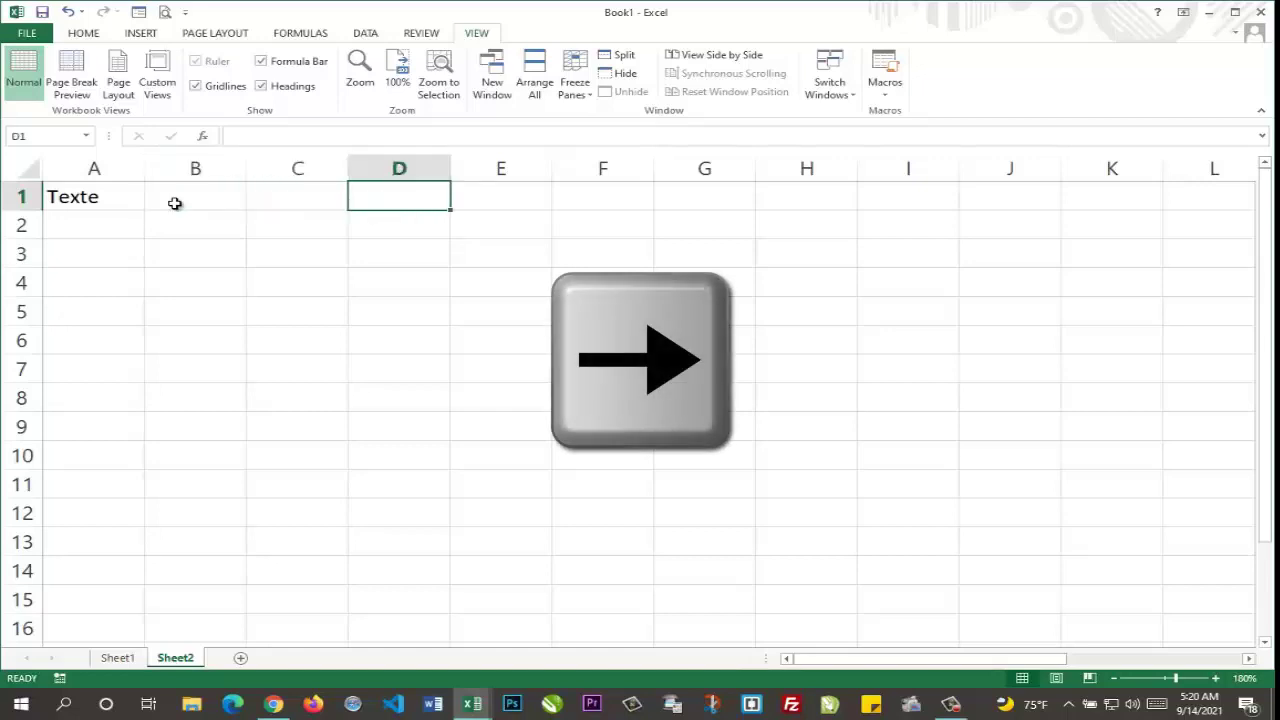
key(Right)
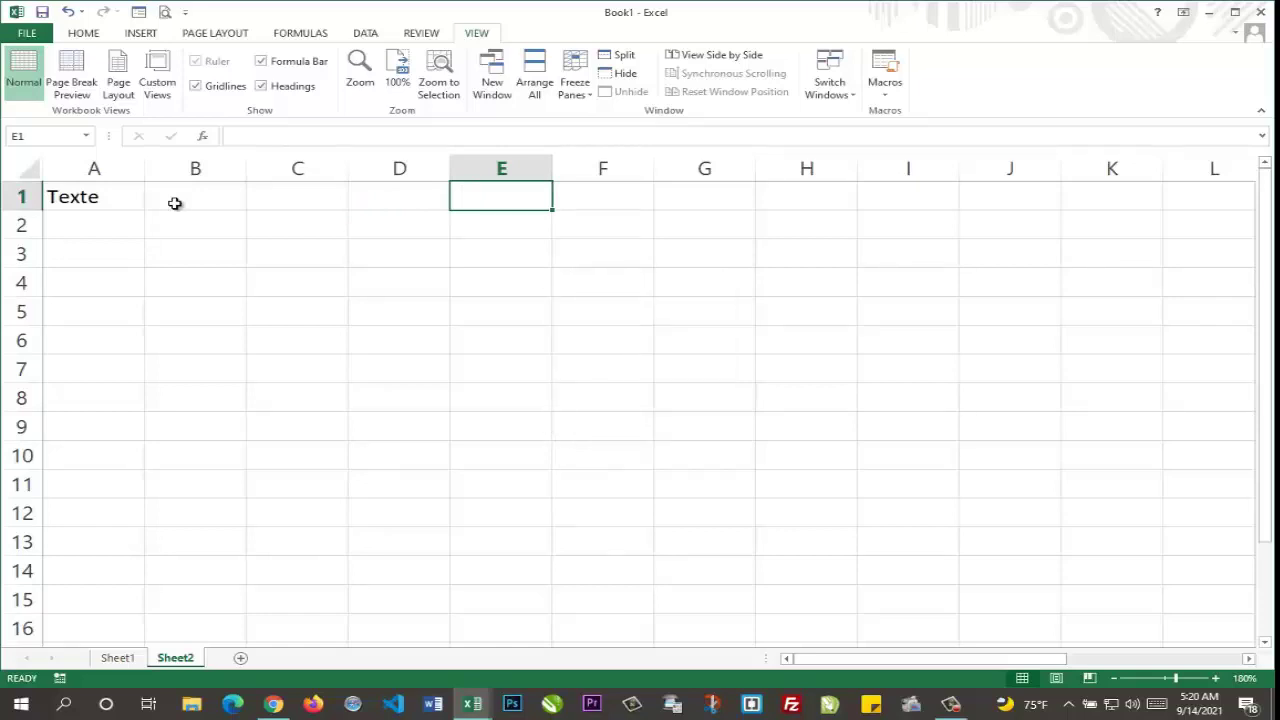
click(128, 198)
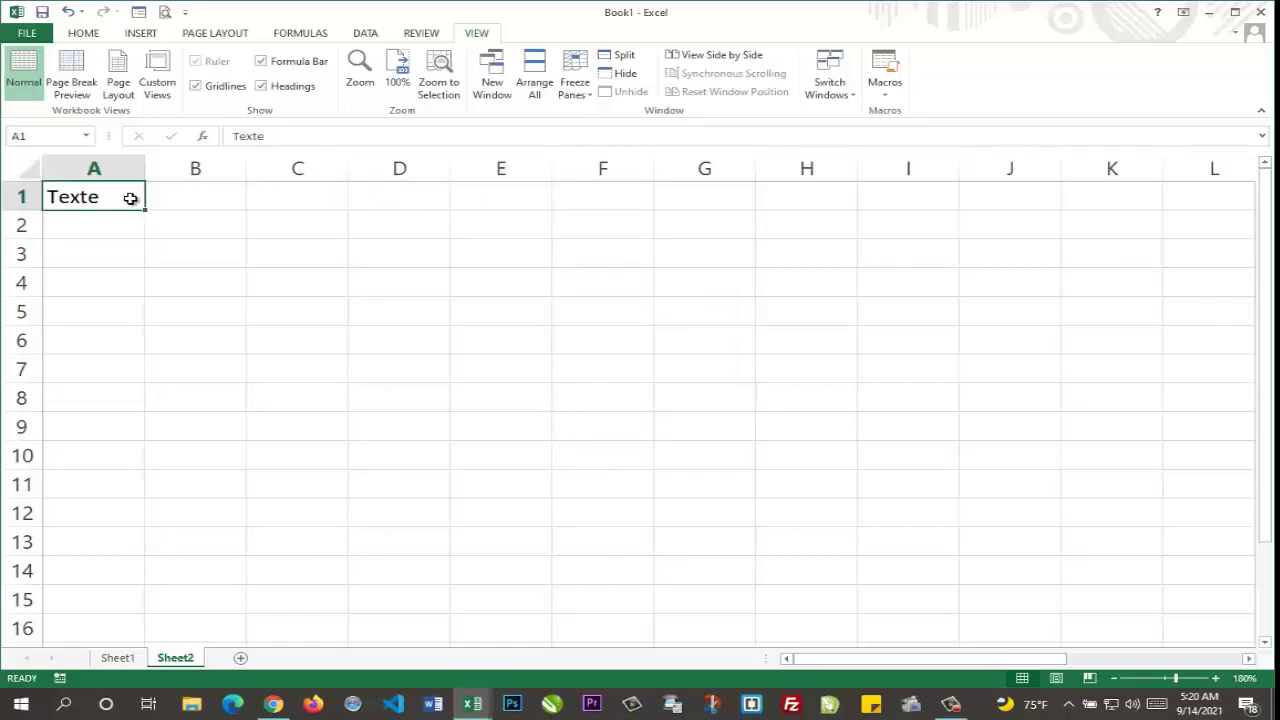
click(208, 200)
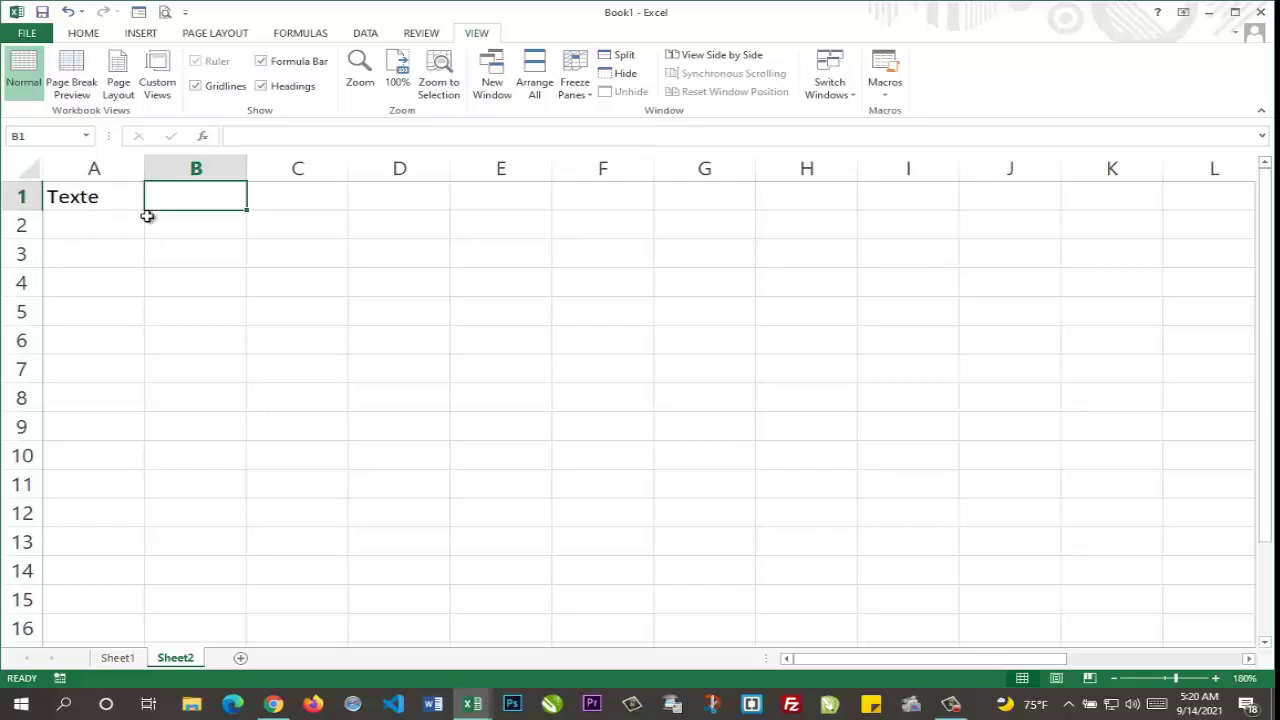
Step: Select cell ranges on Sheet2 starting from A1, finishing on cell H9
click(92, 197)
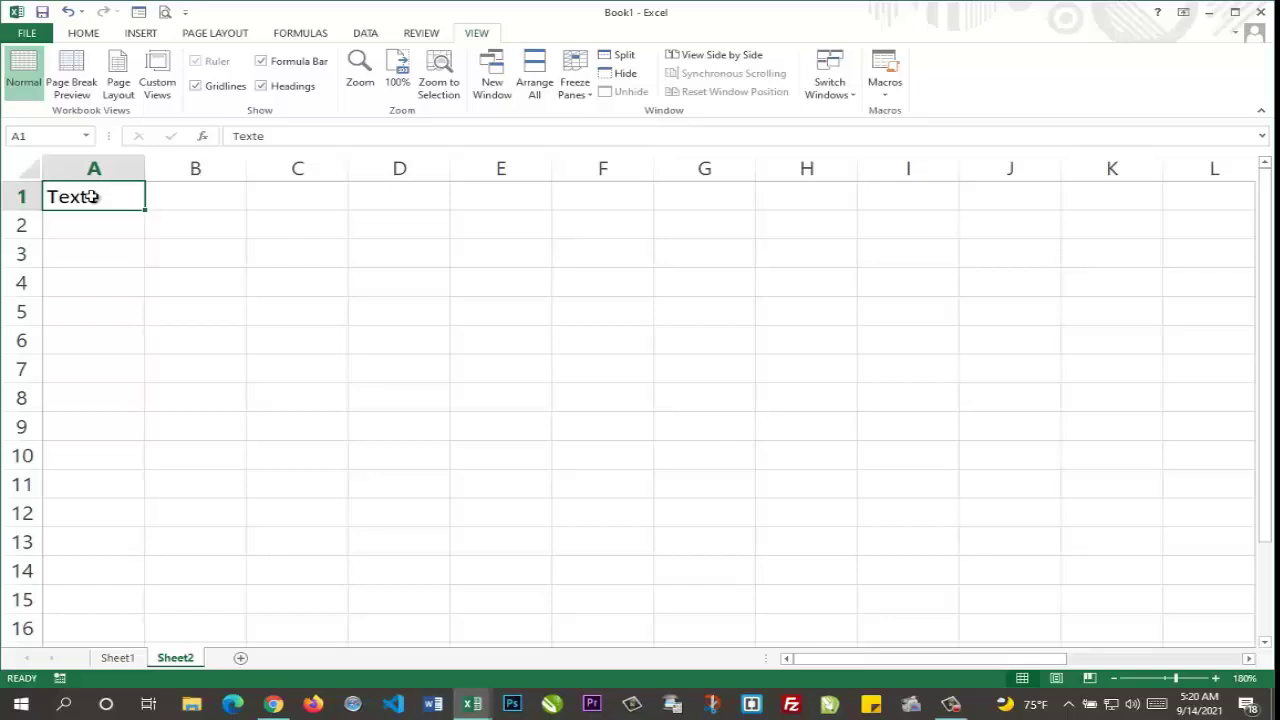
drag(92, 197, 394, 306)
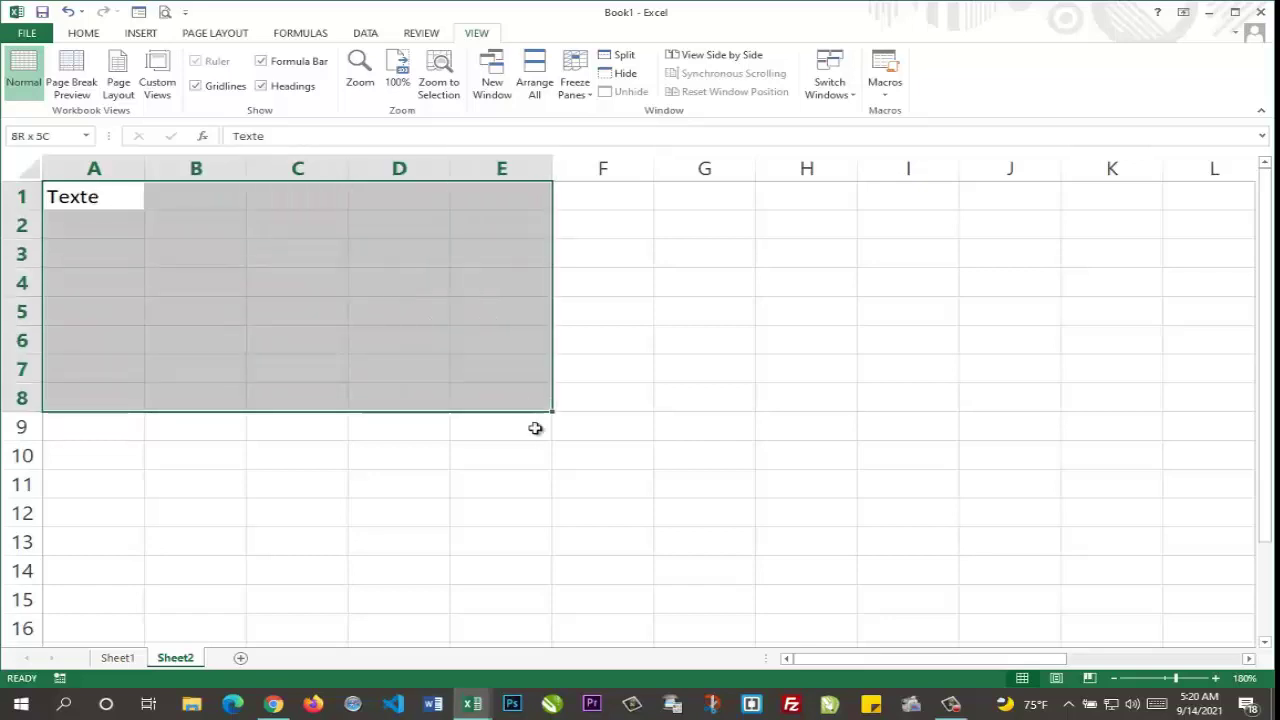
mouse_move(394, 306)
mouse_down()
mouse_move(541, 507)
mouse_move(569, 520)
mouse_up()
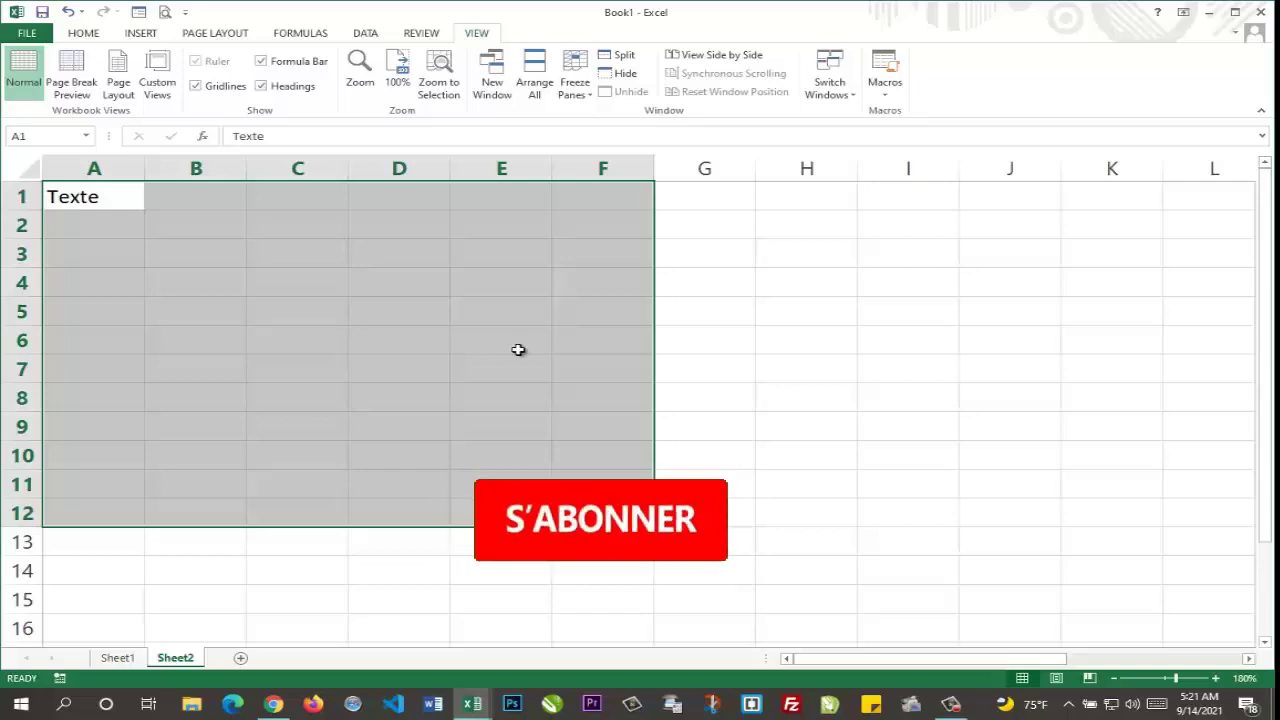
drag(766, 423, 770, 422)
click(769, 422)
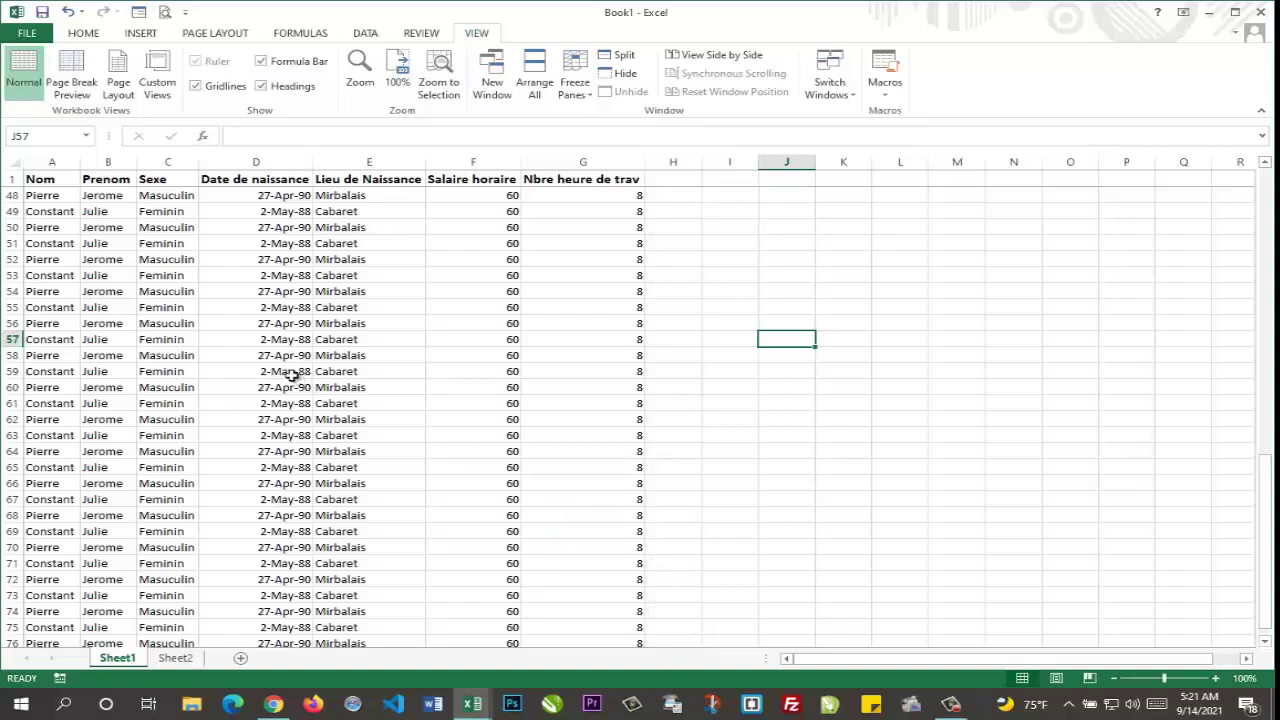
click(287, 372)
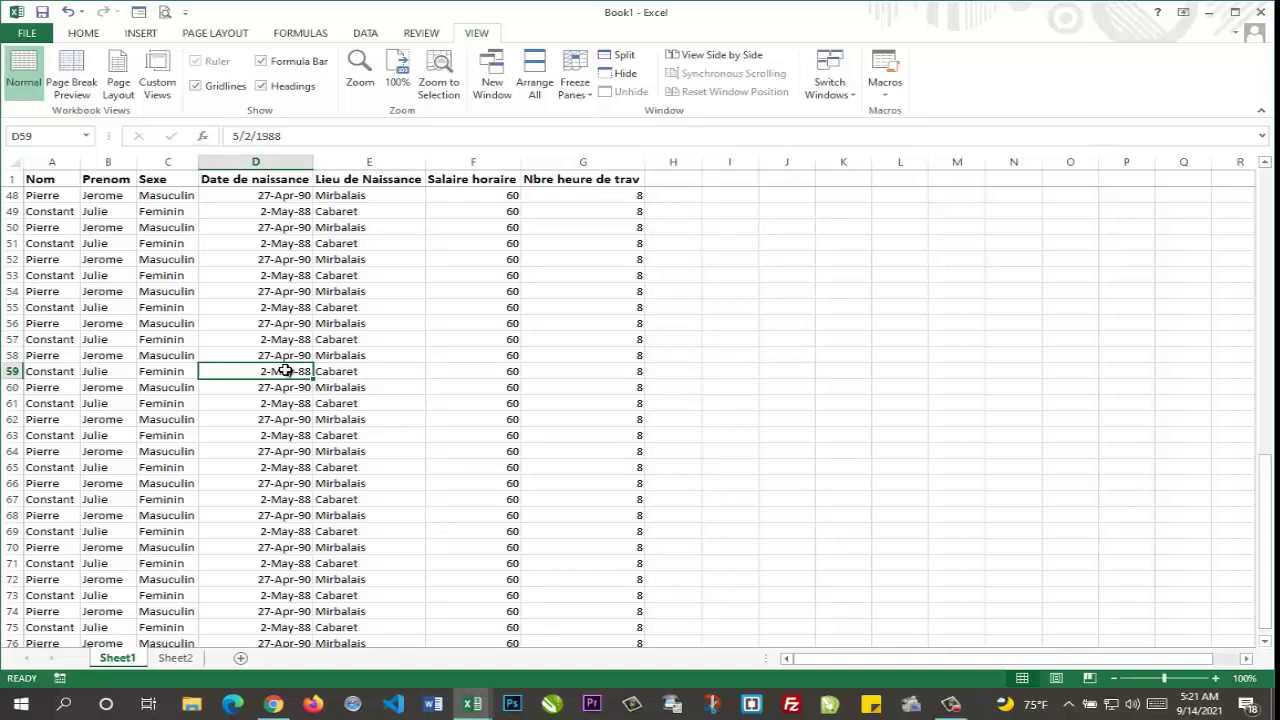
key(ctrl+a)
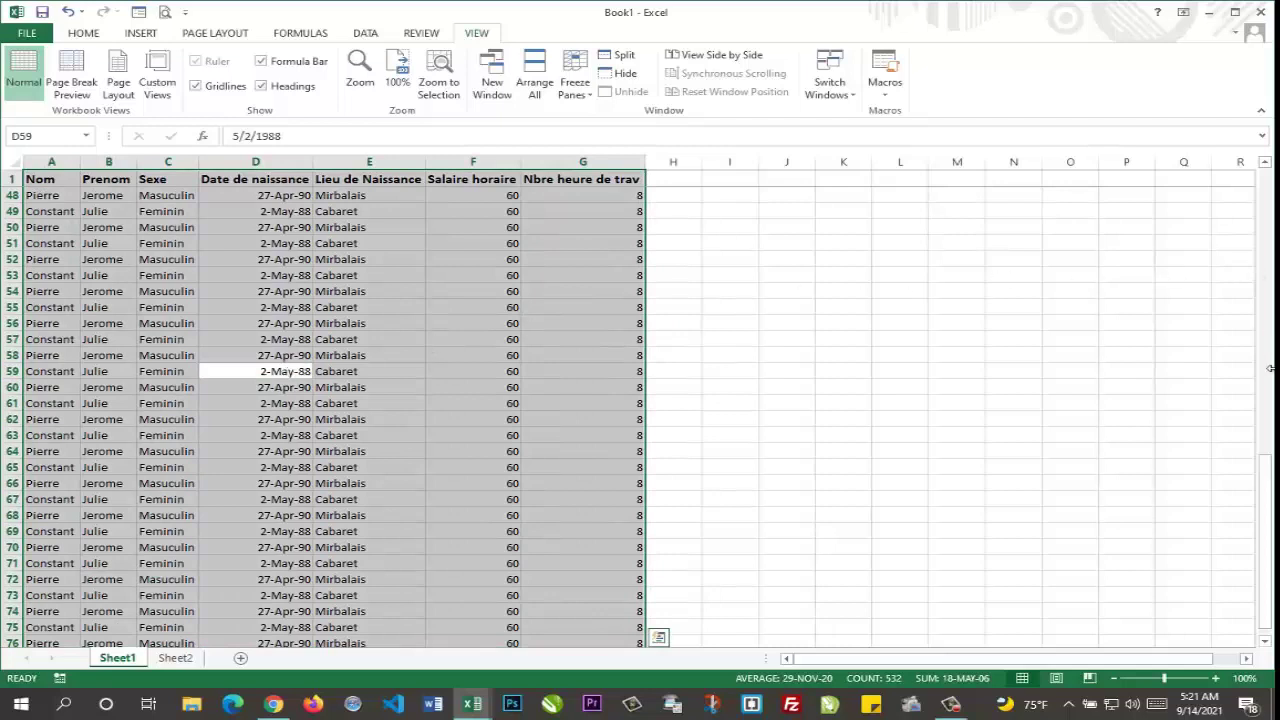
mouse_move(1270, 470)
mouse_down()
mouse_move(1268, 515)
mouse_move(1194, 335)
mouse_move(807, 352)
mouse_up()
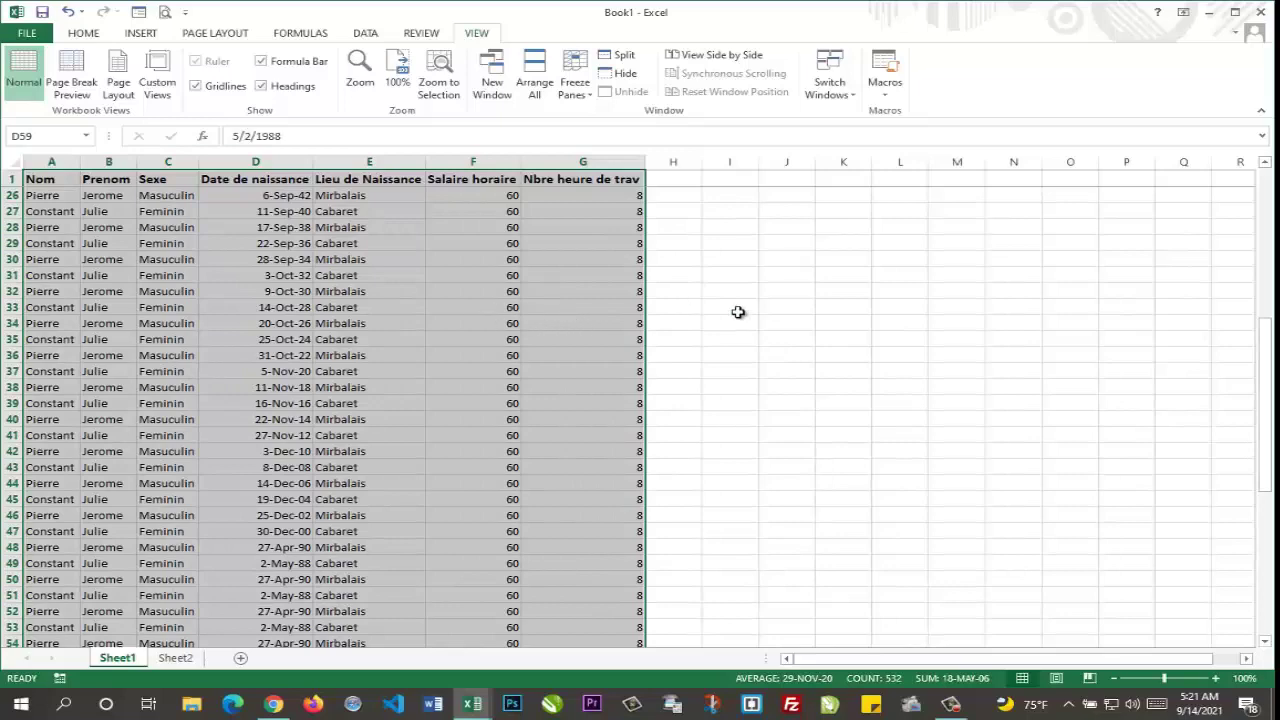
click(807, 341)
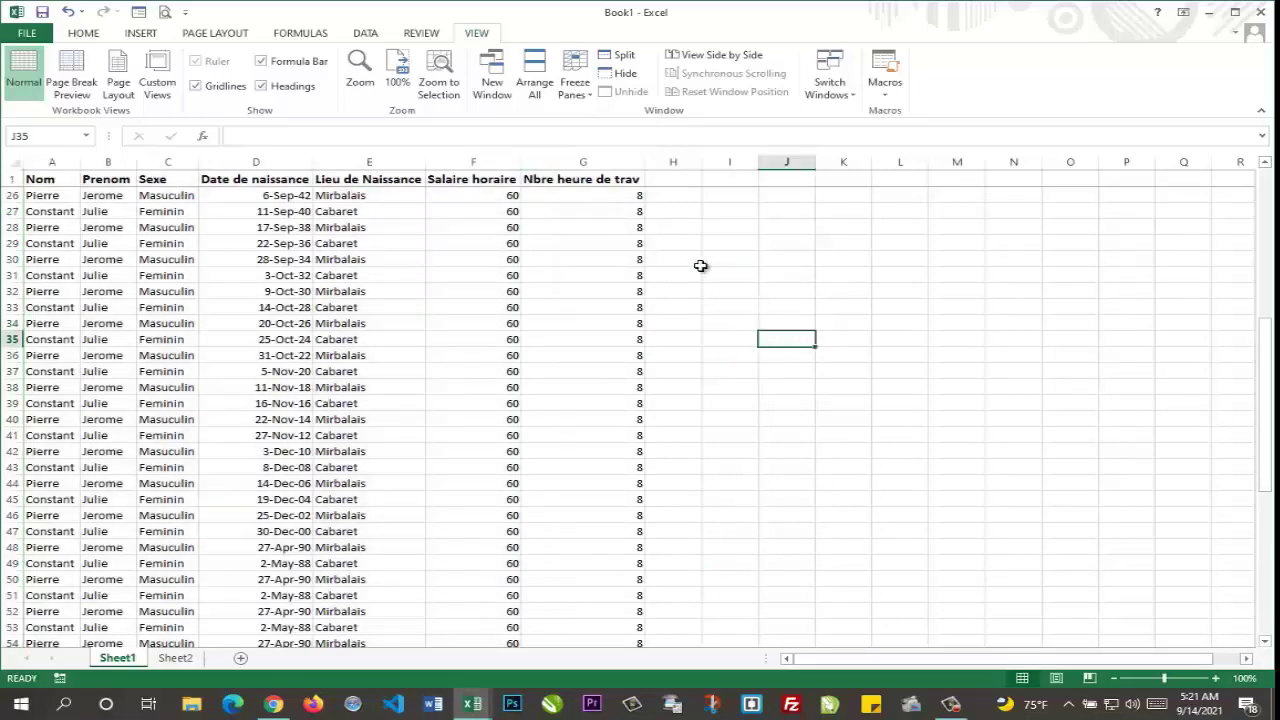
key(ctrl+a)
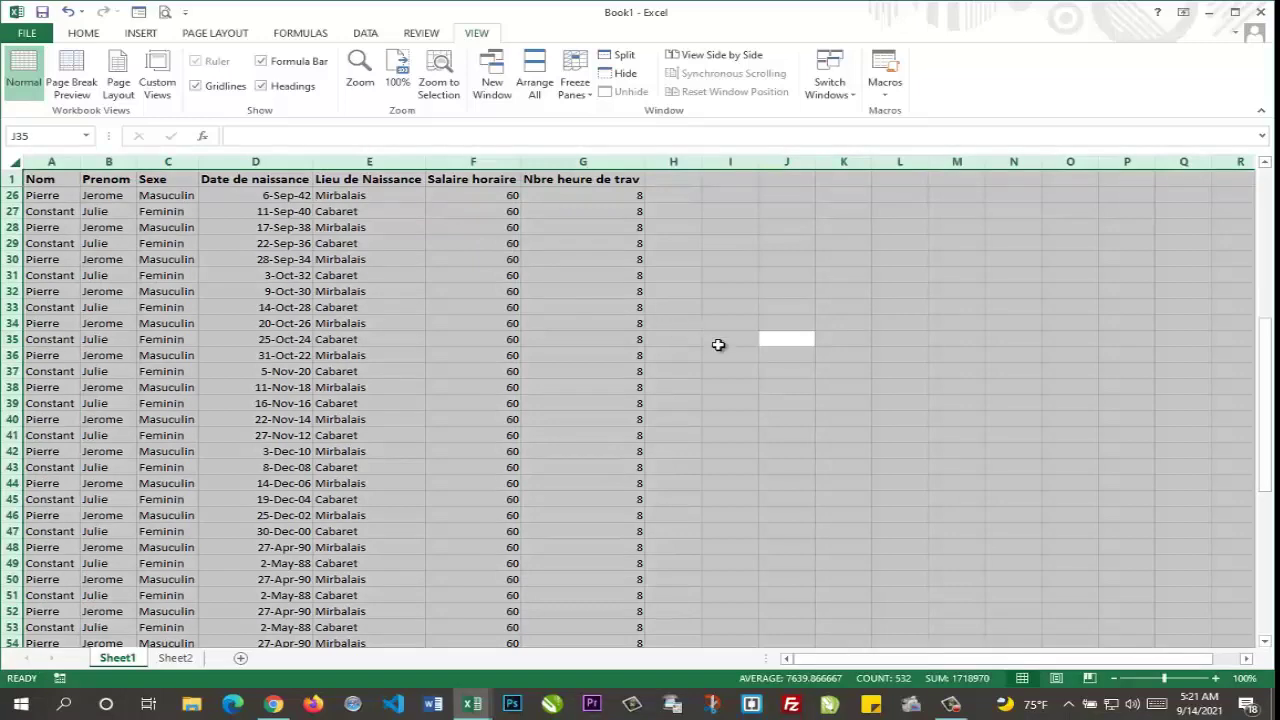
click(852, 449)
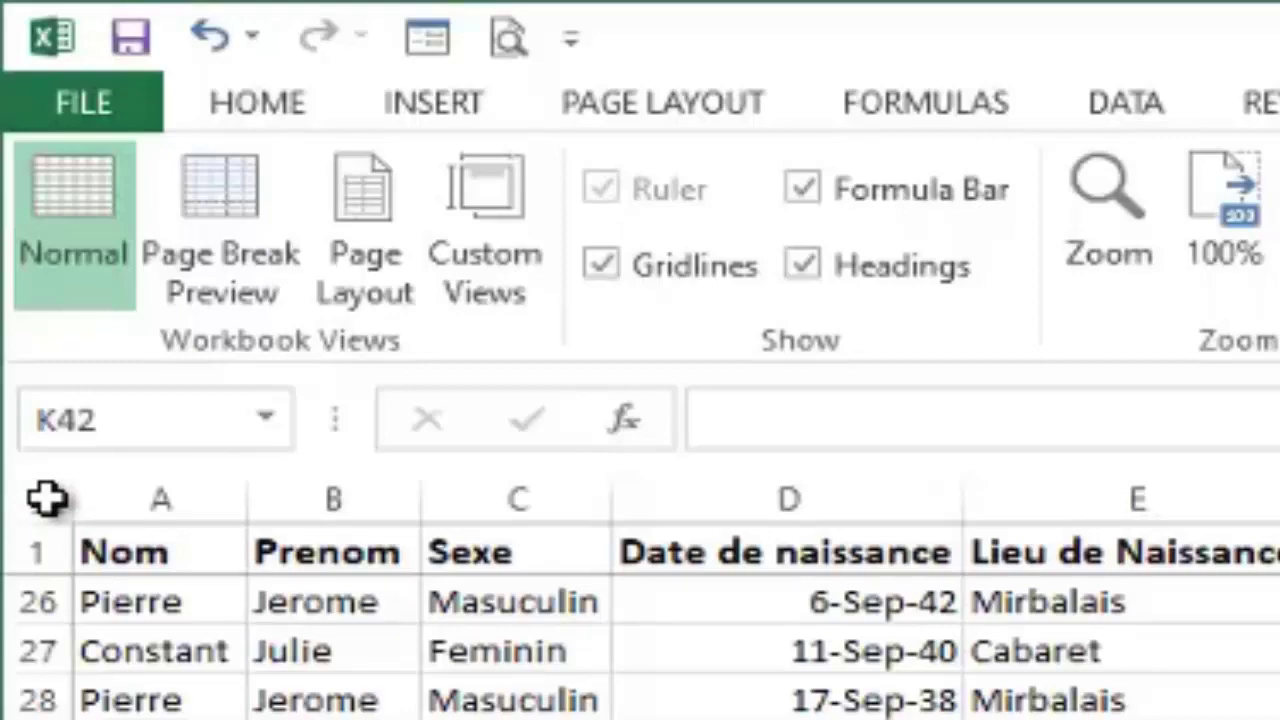
click(47, 497)
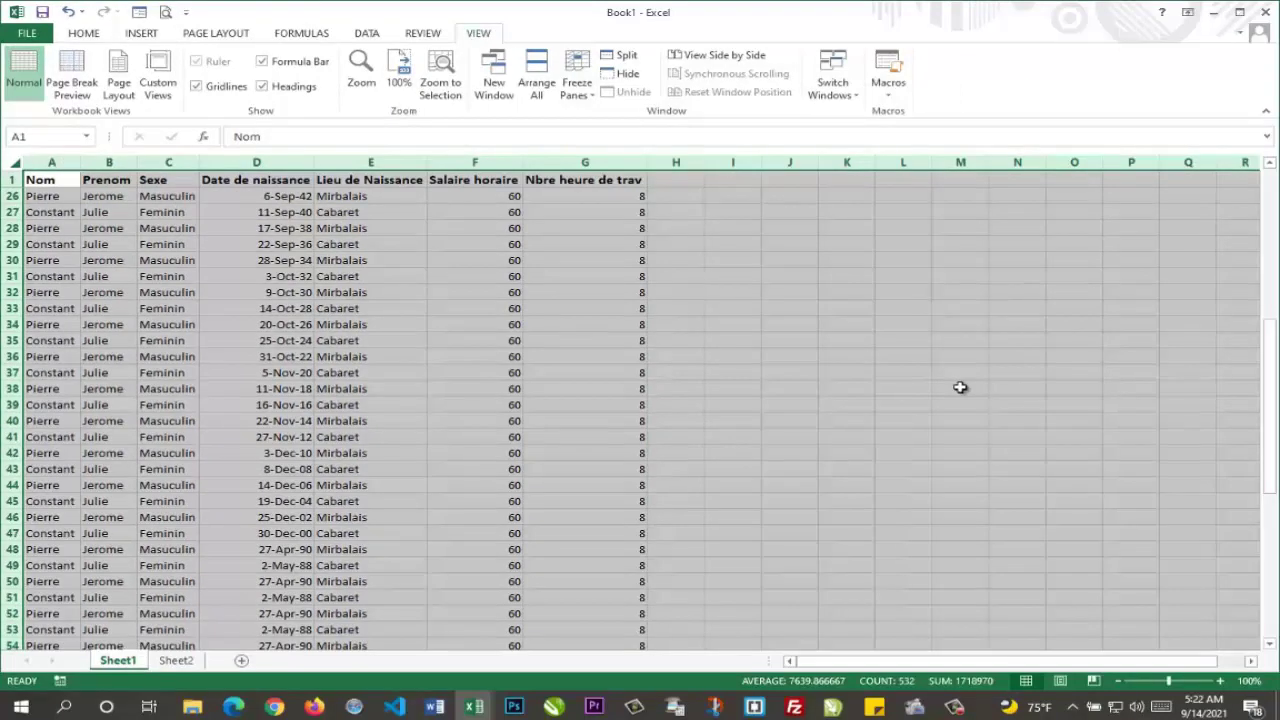
click(993, 409)
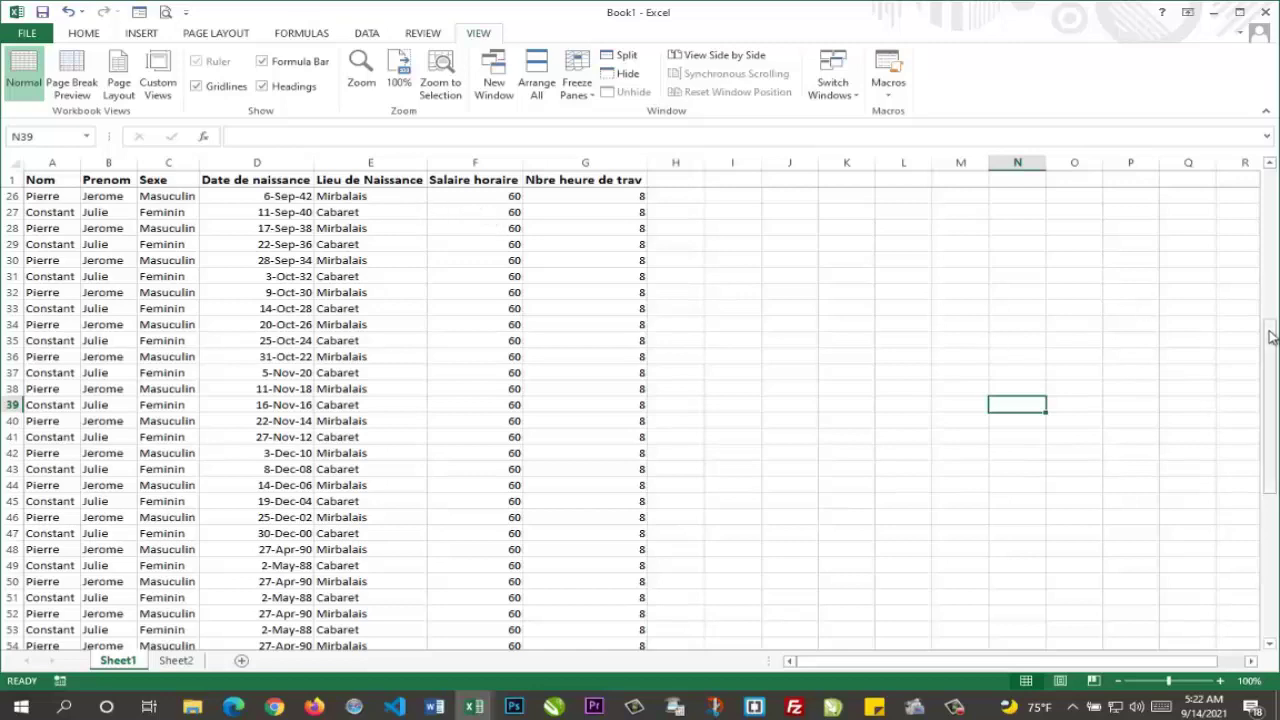
drag(1272, 389, 1270, 558)
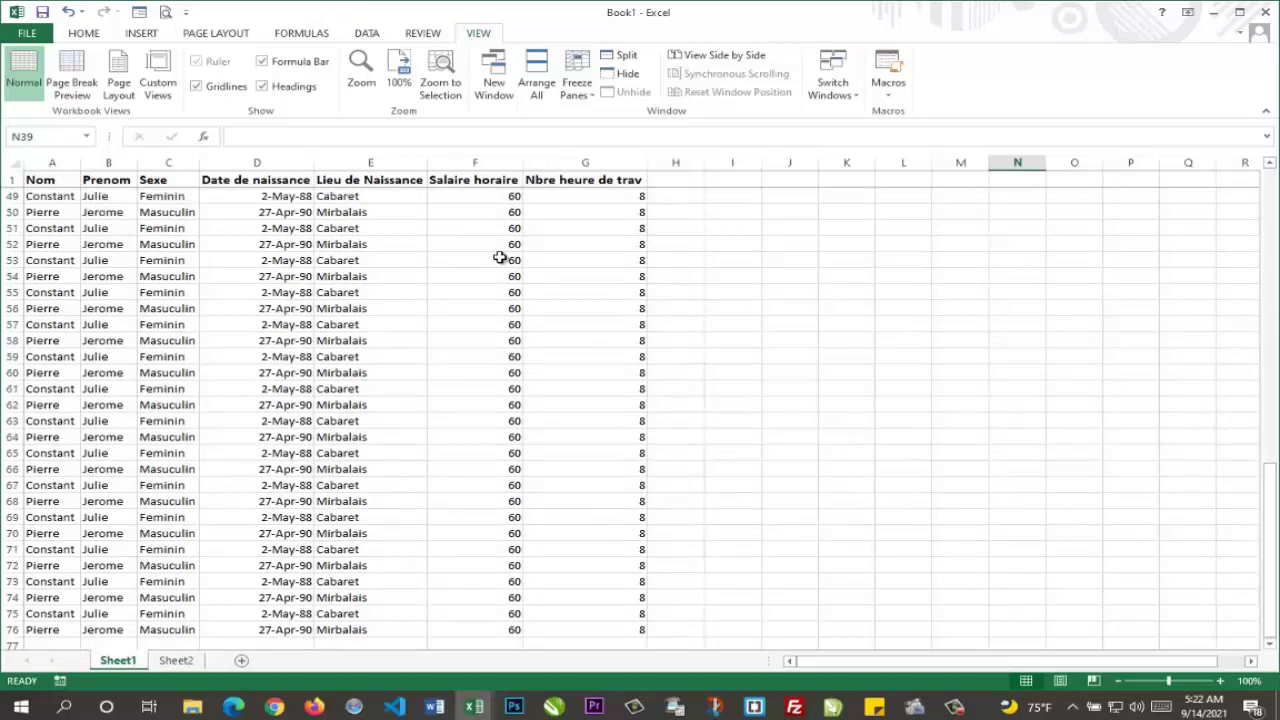
Step: Choose Unfreeze Panes with row 1 selected, then scroll to check the header moves with the data
click(14, 181)
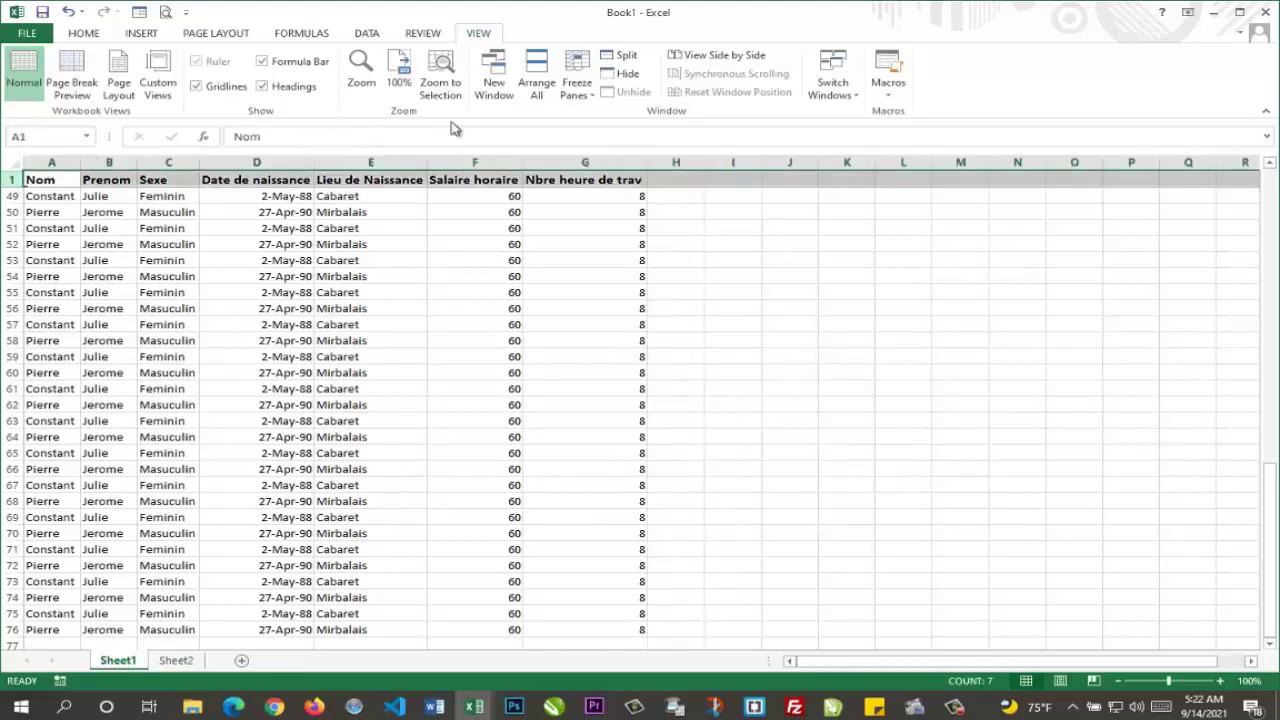
click(590, 95)
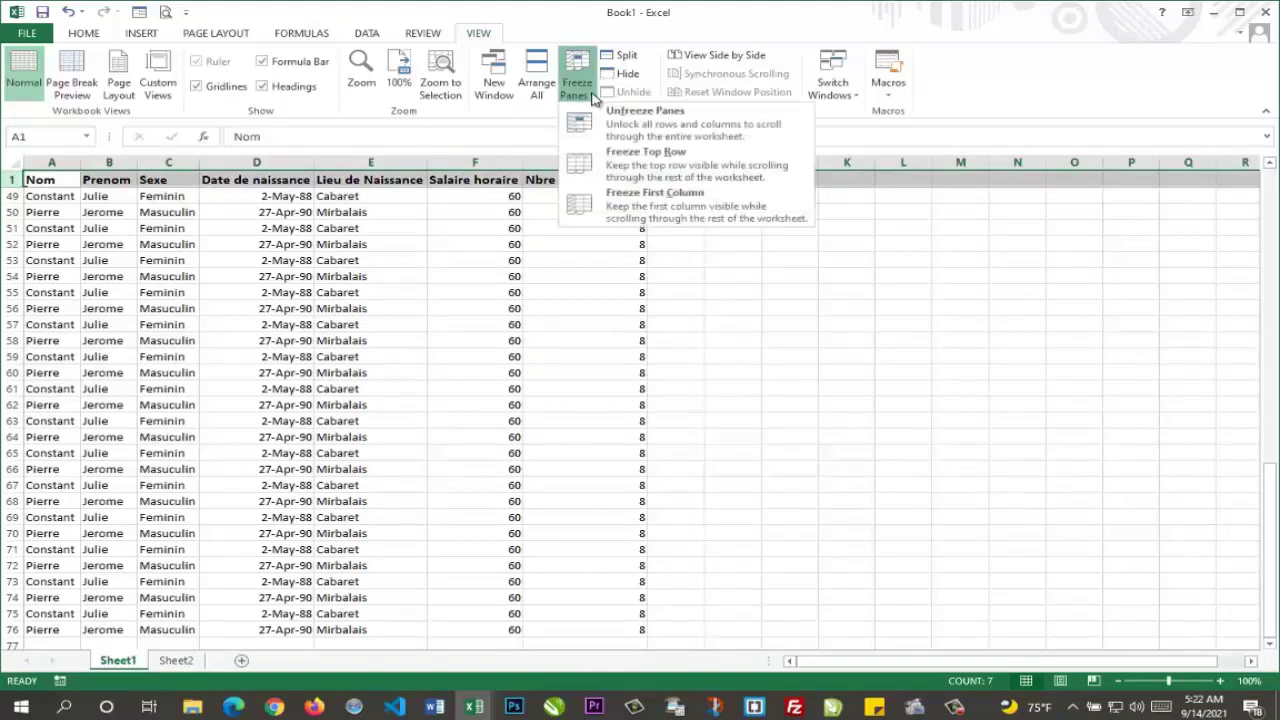
click(610, 112)
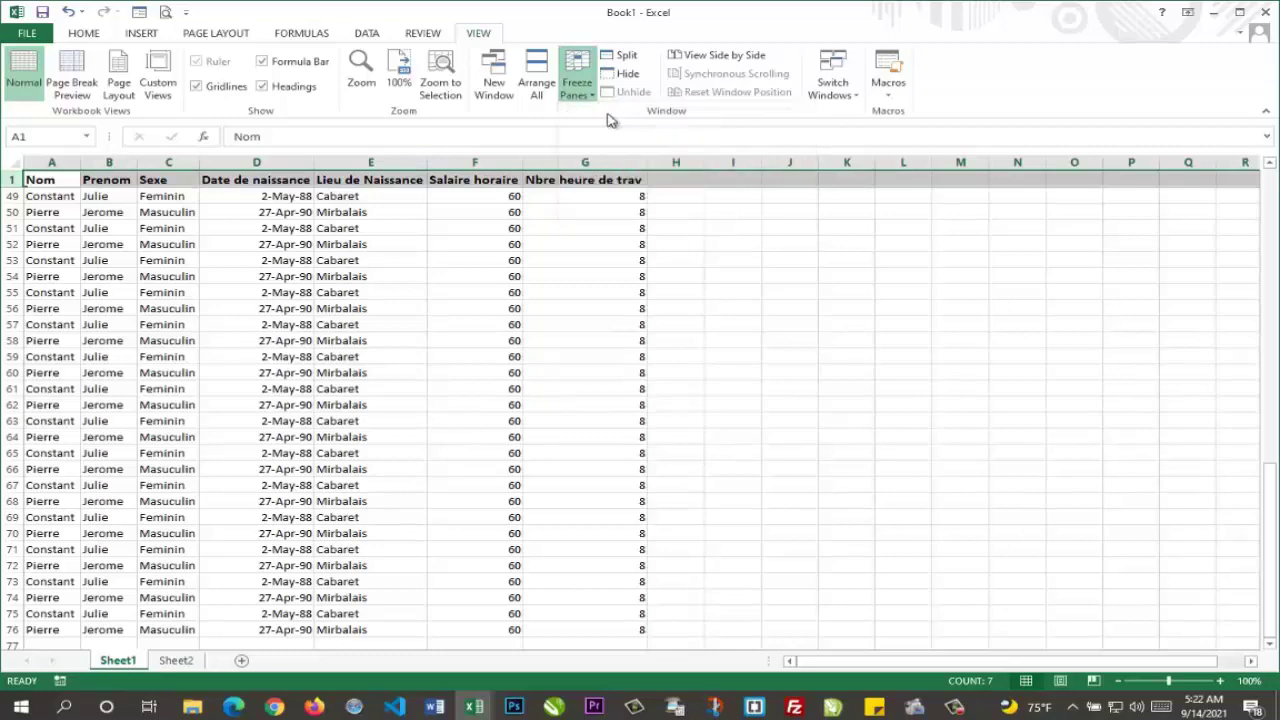
click(745, 325)
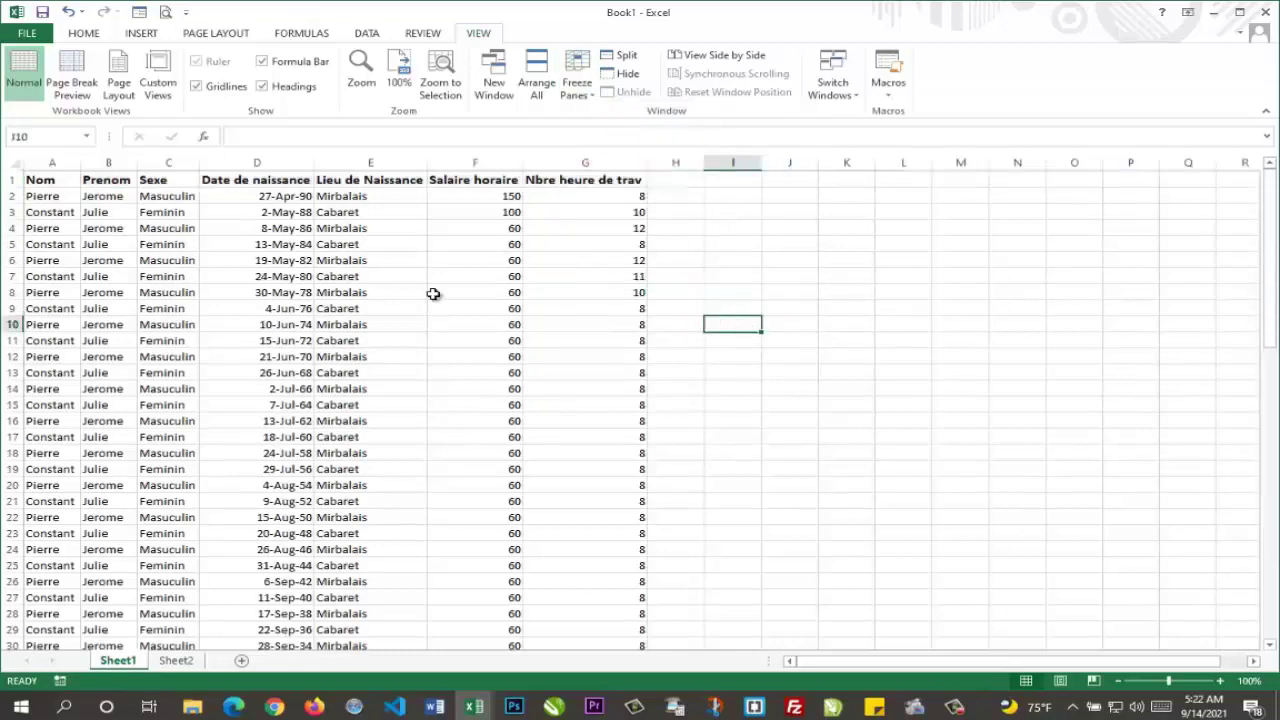
scroll(1270, 382, down, 3)
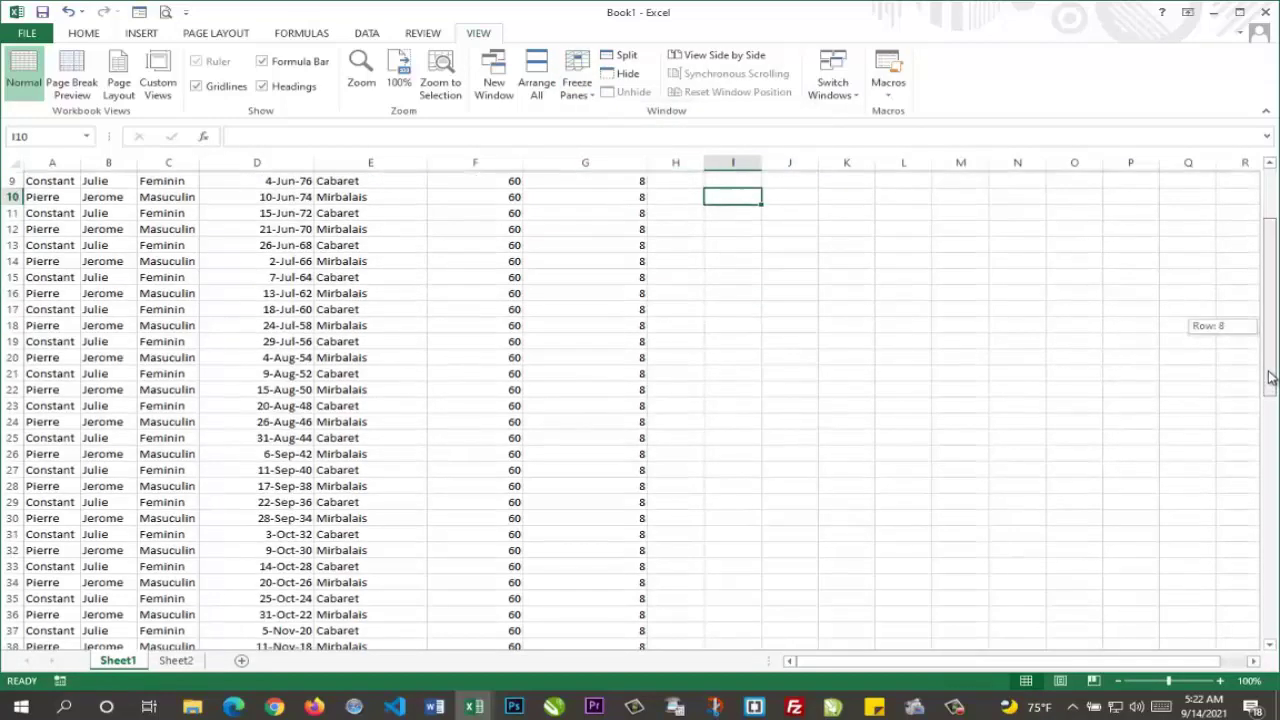
scroll(1270, 380, up, 1)
scroll(1270, 375, down, 1)
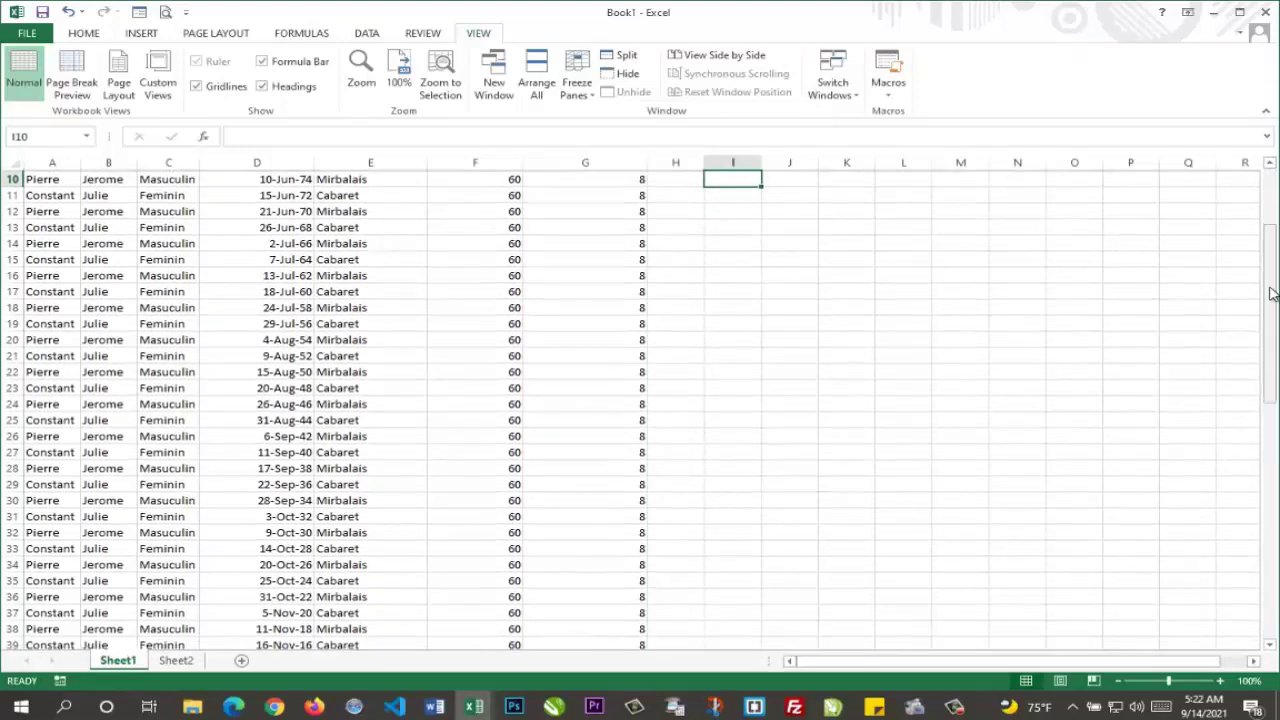
drag(1273, 291, 1273, 321)
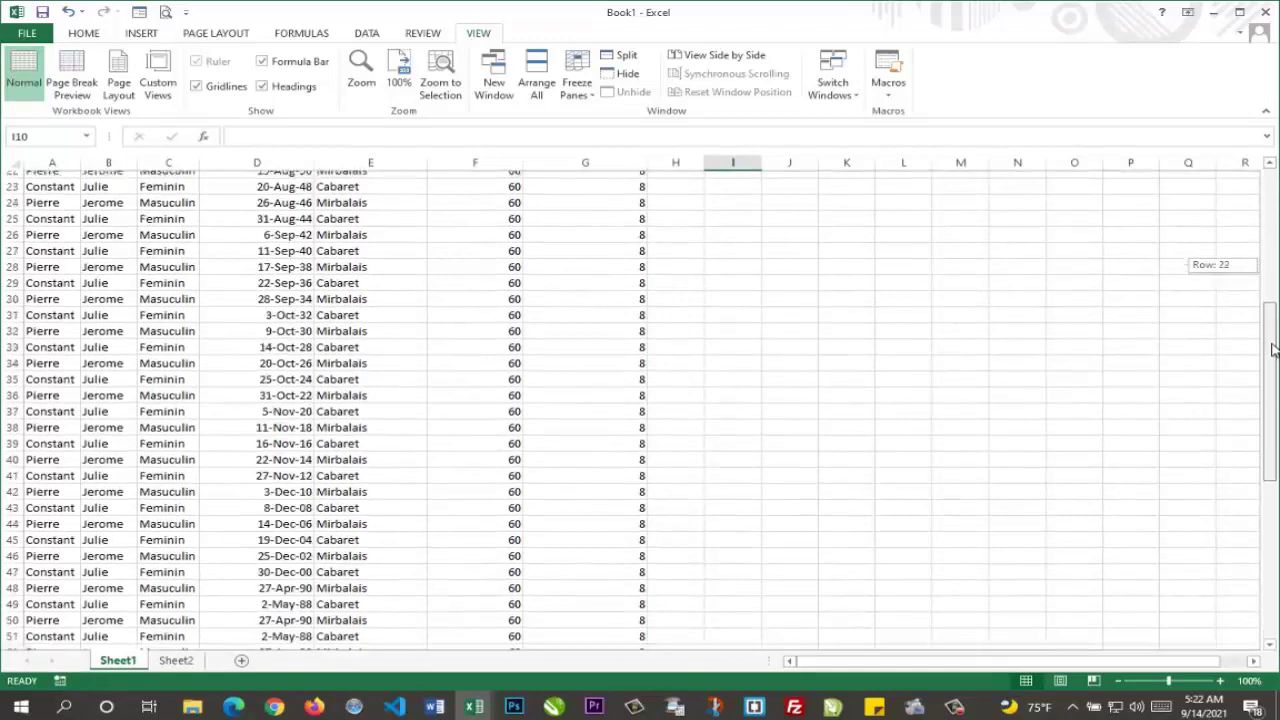
drag(1273, 345, 1274, 437)
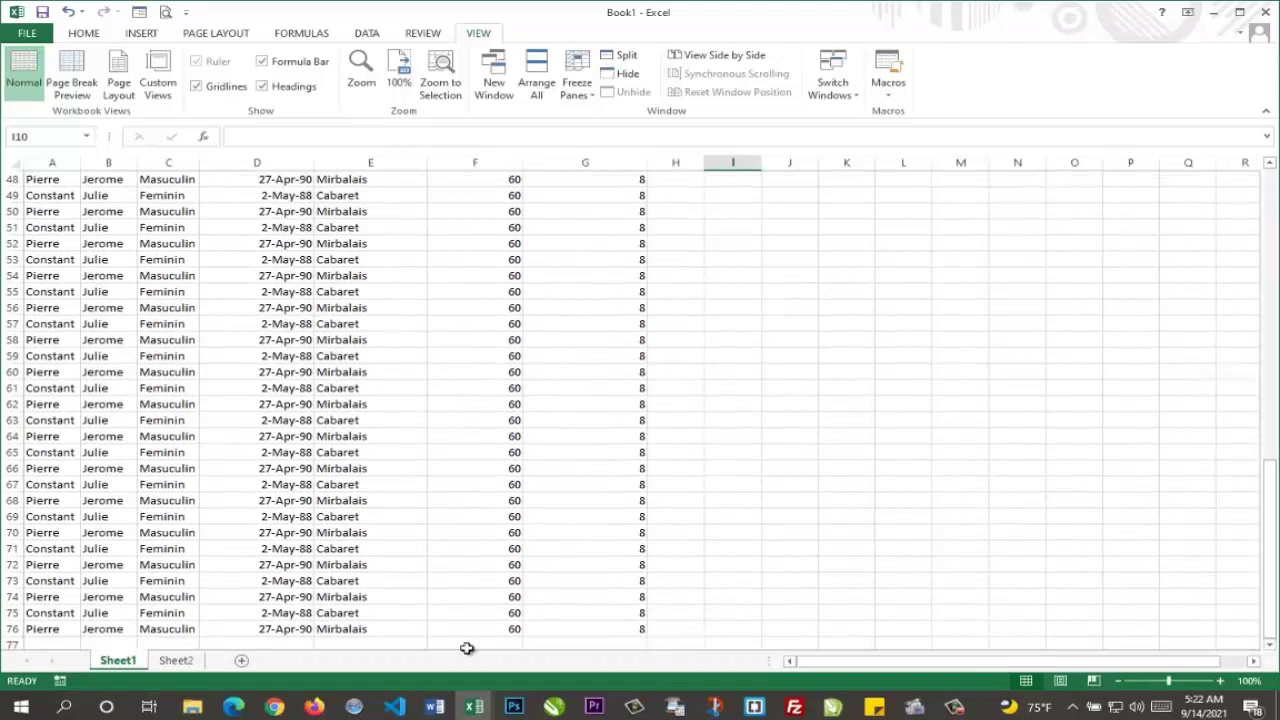
click(45, 643)
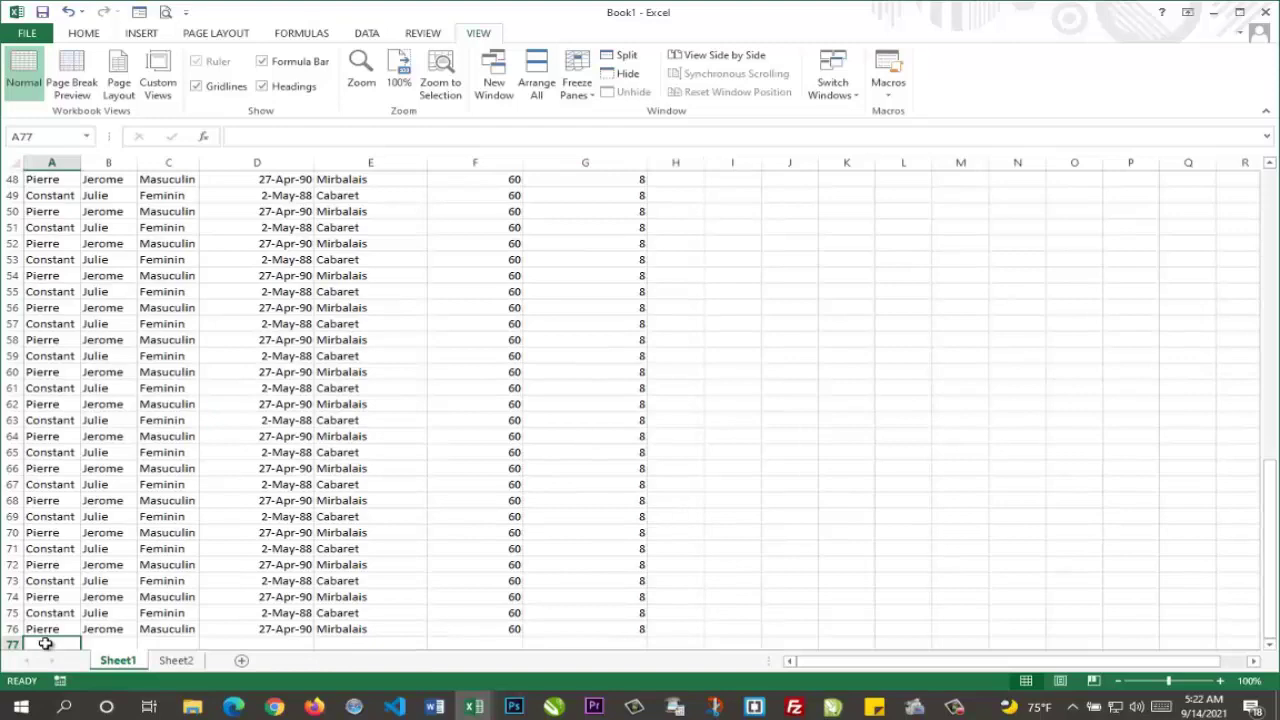
key(Down)
key(Down)
key(Down)
key(Down)
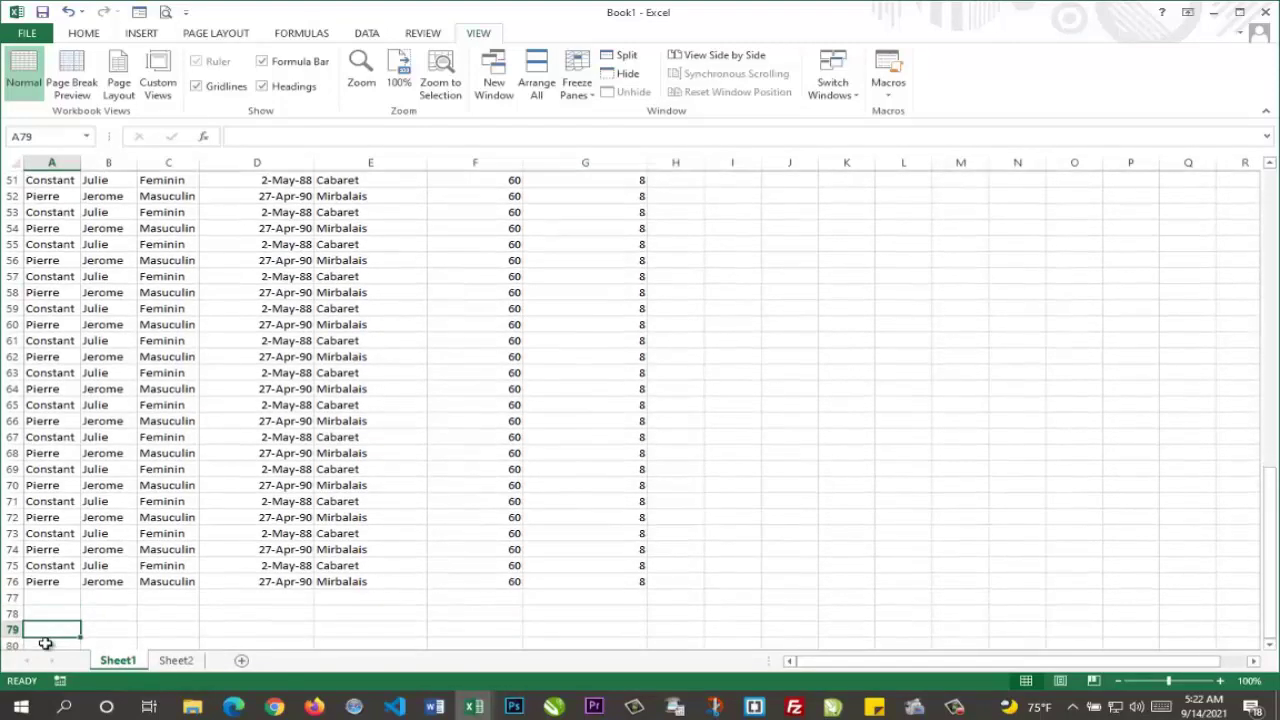
key(Down)
key(Down)
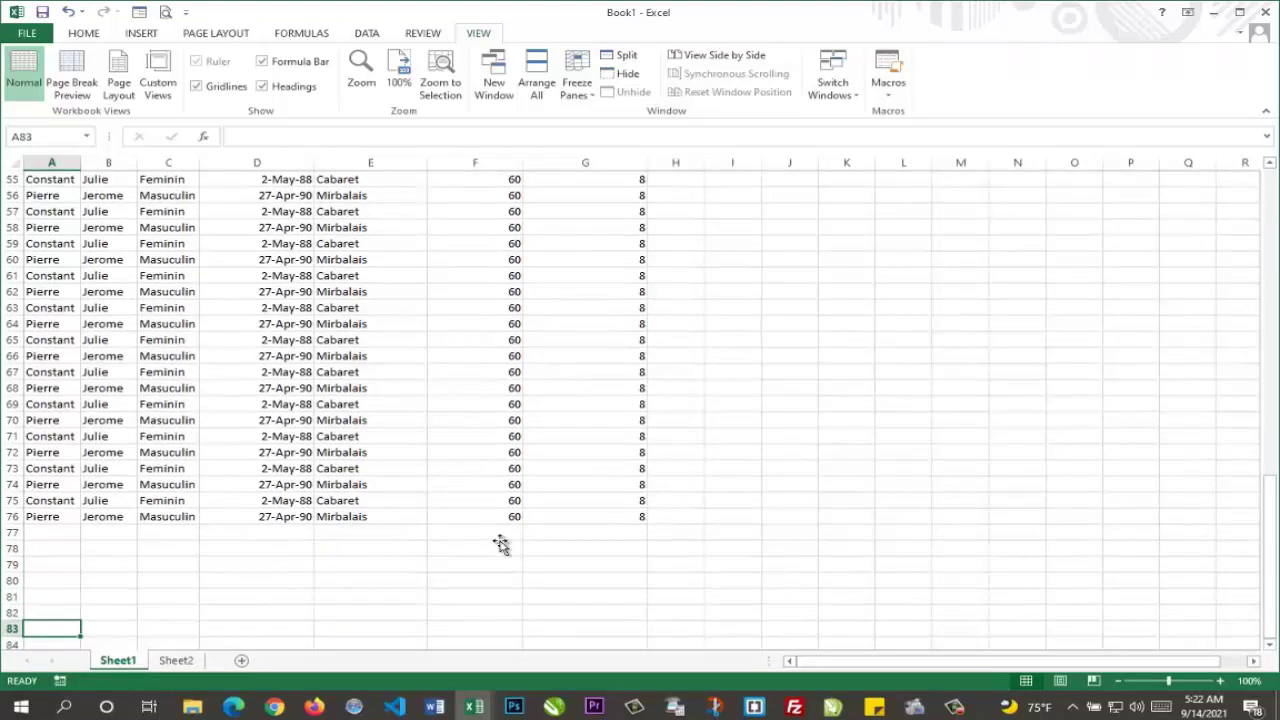
click(502, 546)
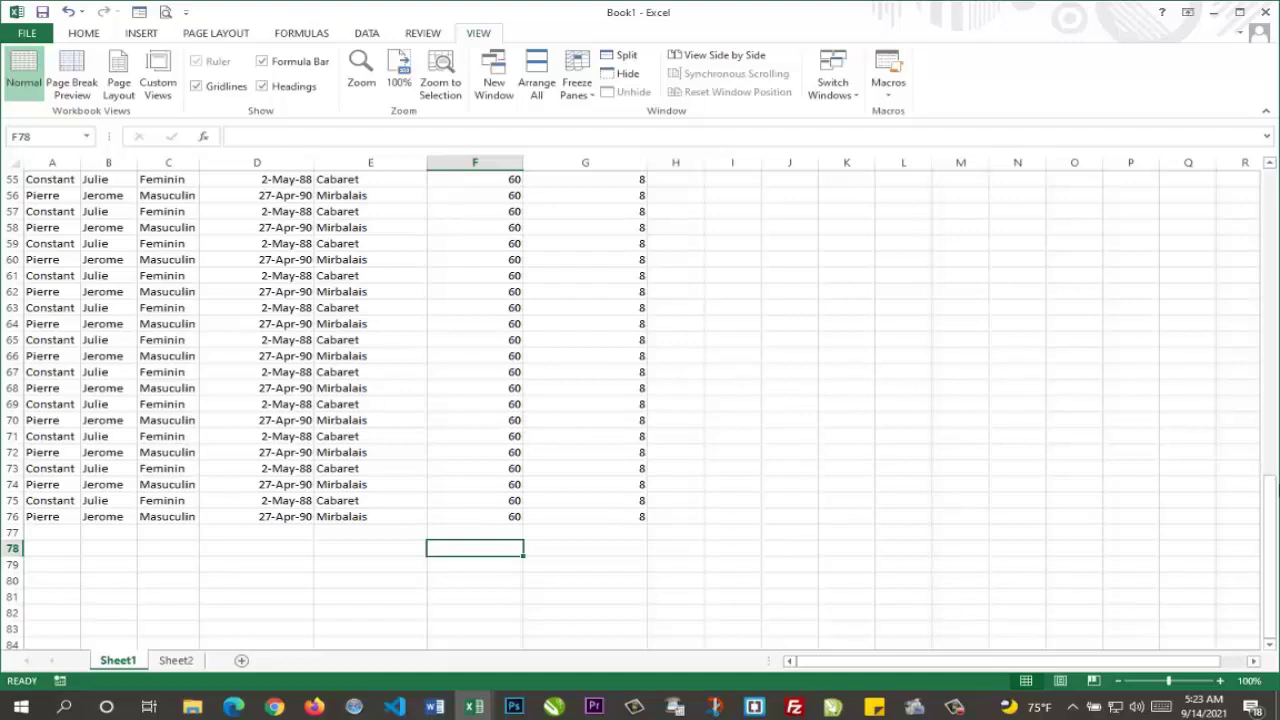
drag(1272, 490, 1272, 510)
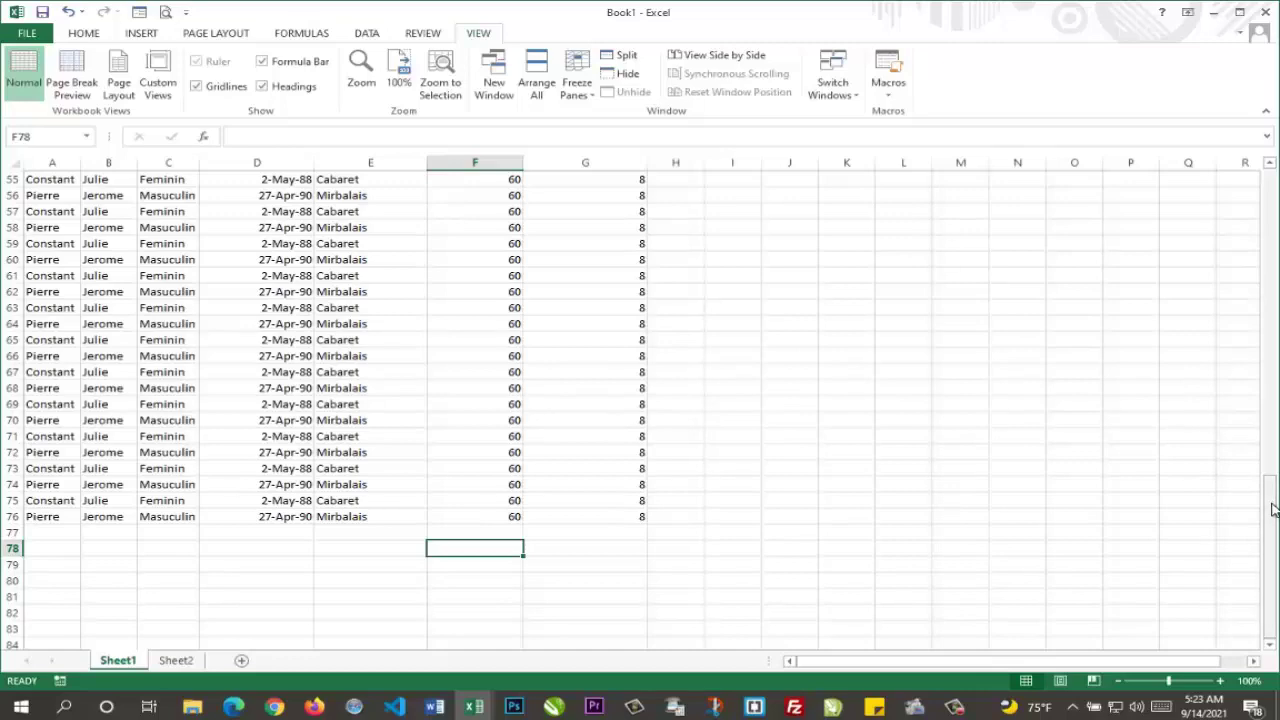
drag(1272, 509, 1272, 200)
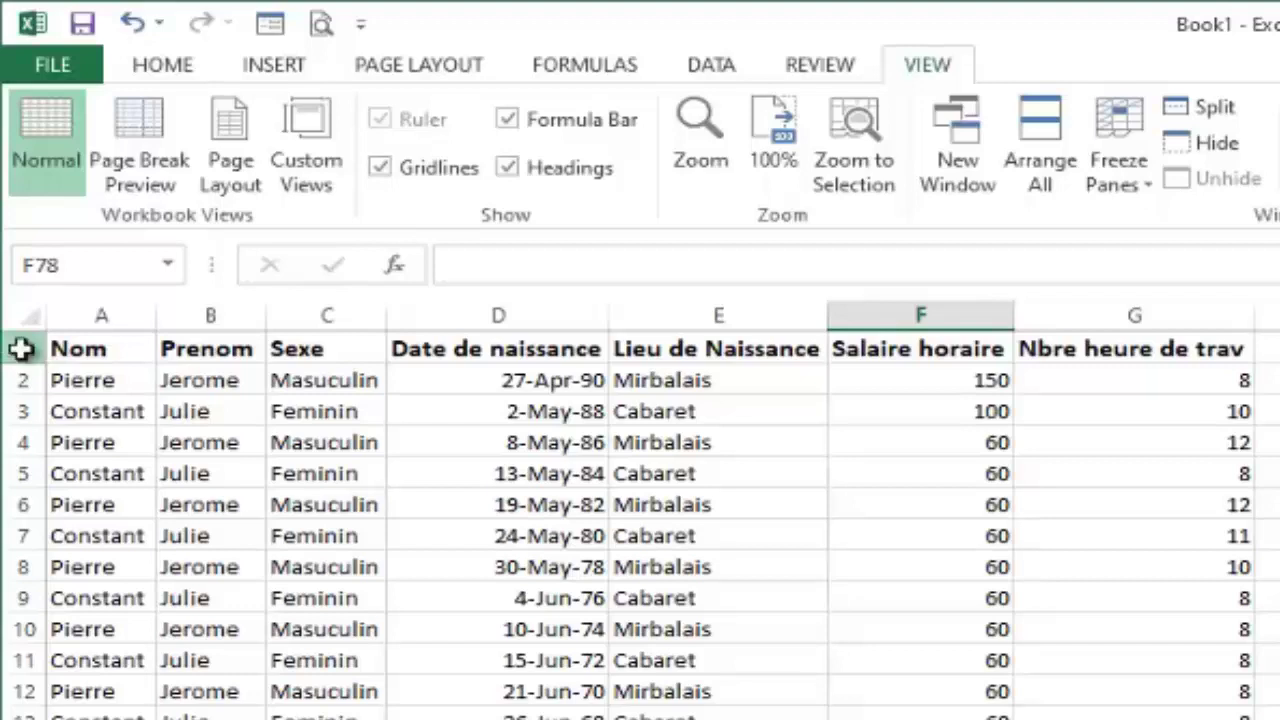
Step: Select row 1 and apply Freeze Top Row from the View tab's Freeze Panes menu
click(14, 349)
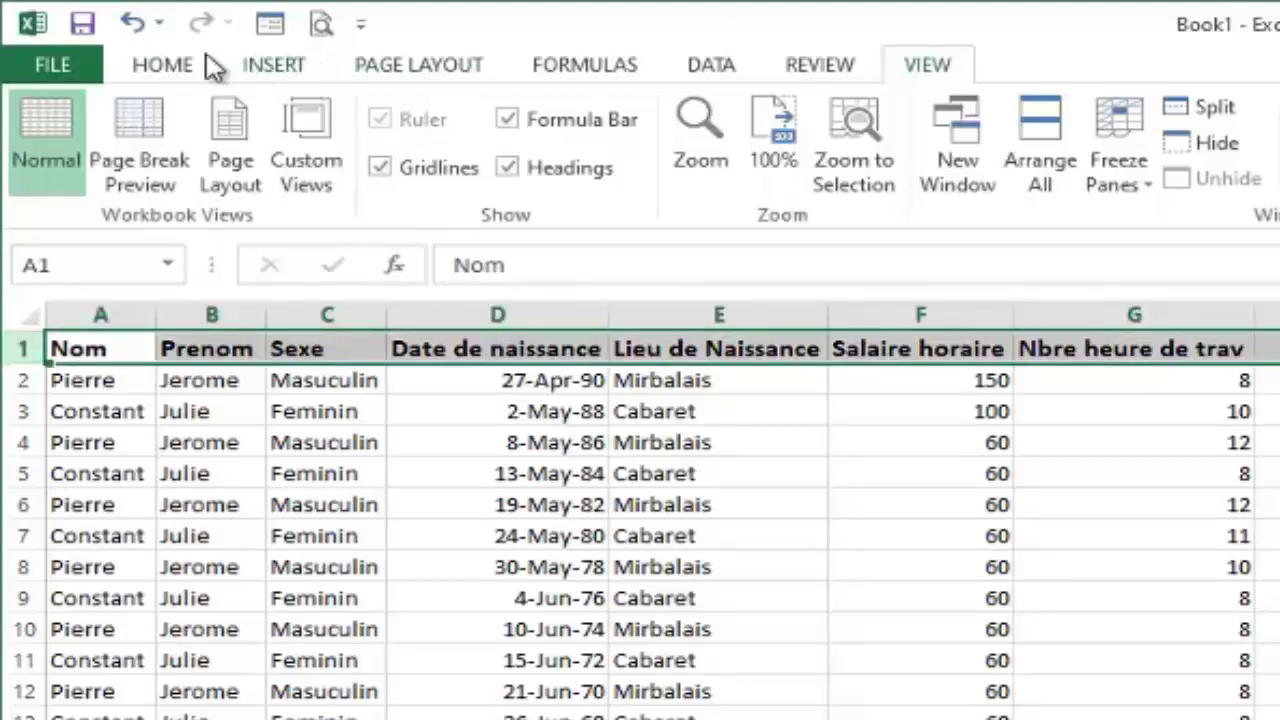
click(148, 68)
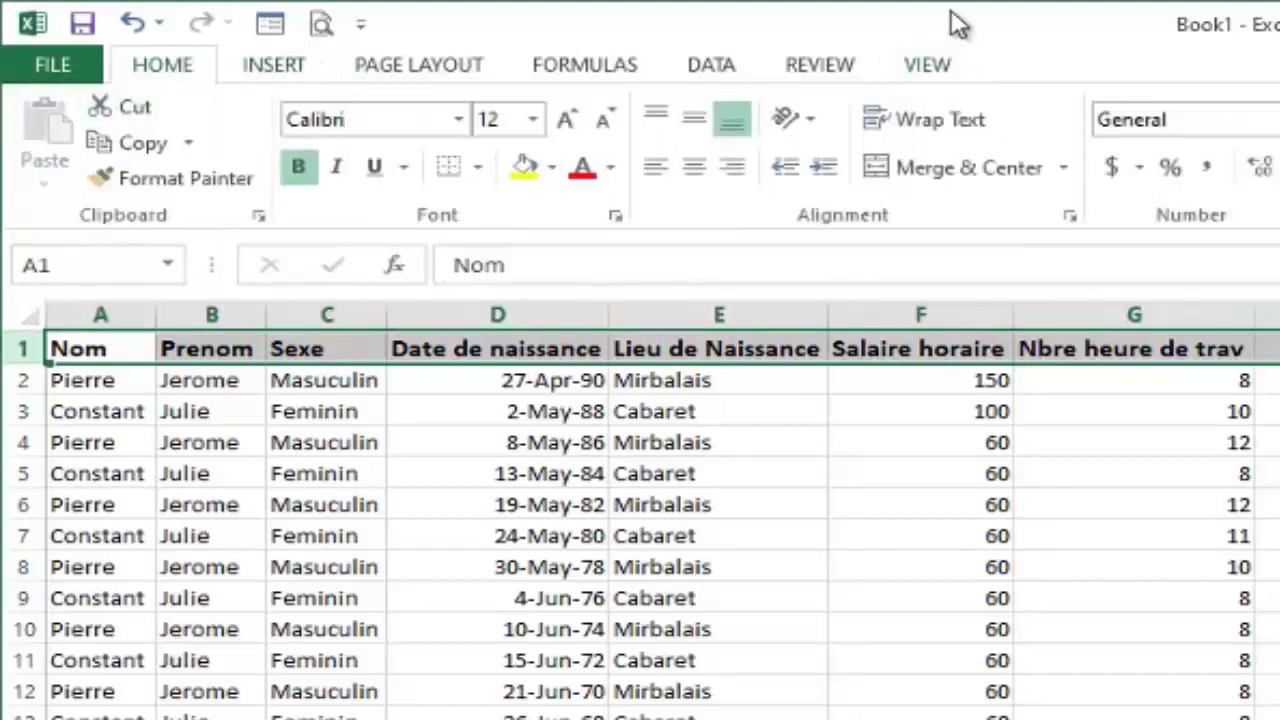
click(930, 66)
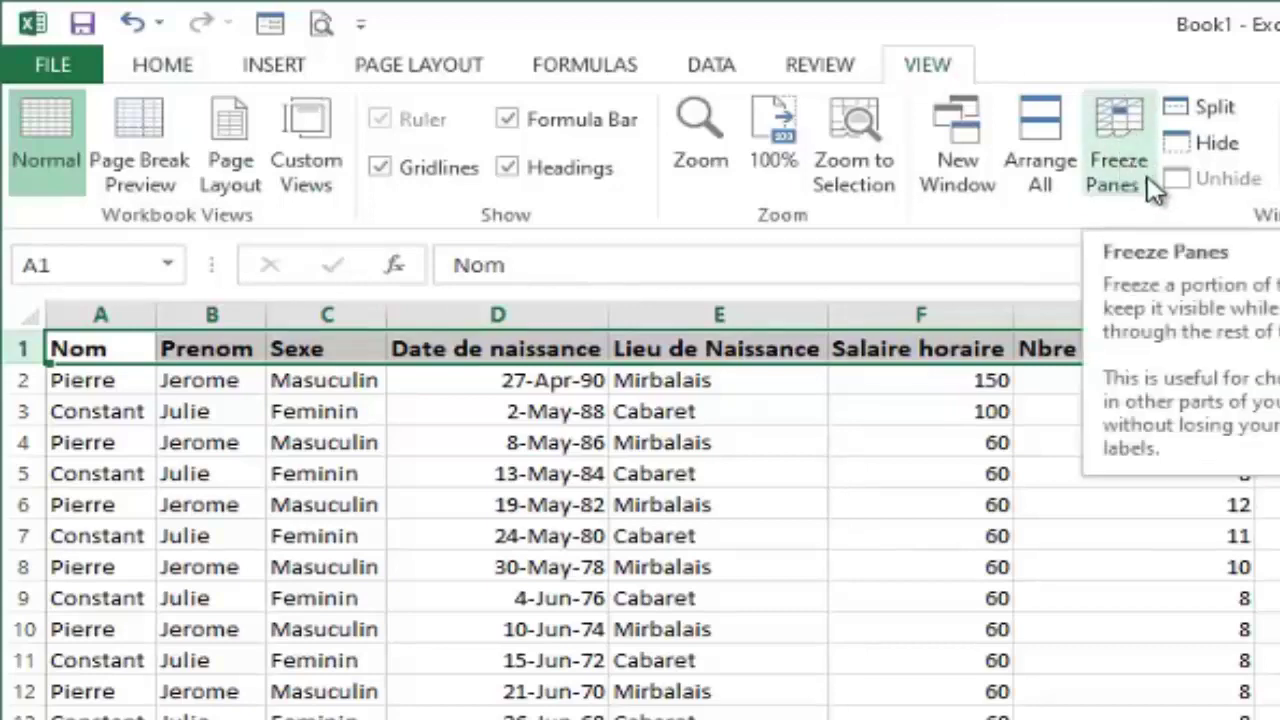
click(1151, 183)
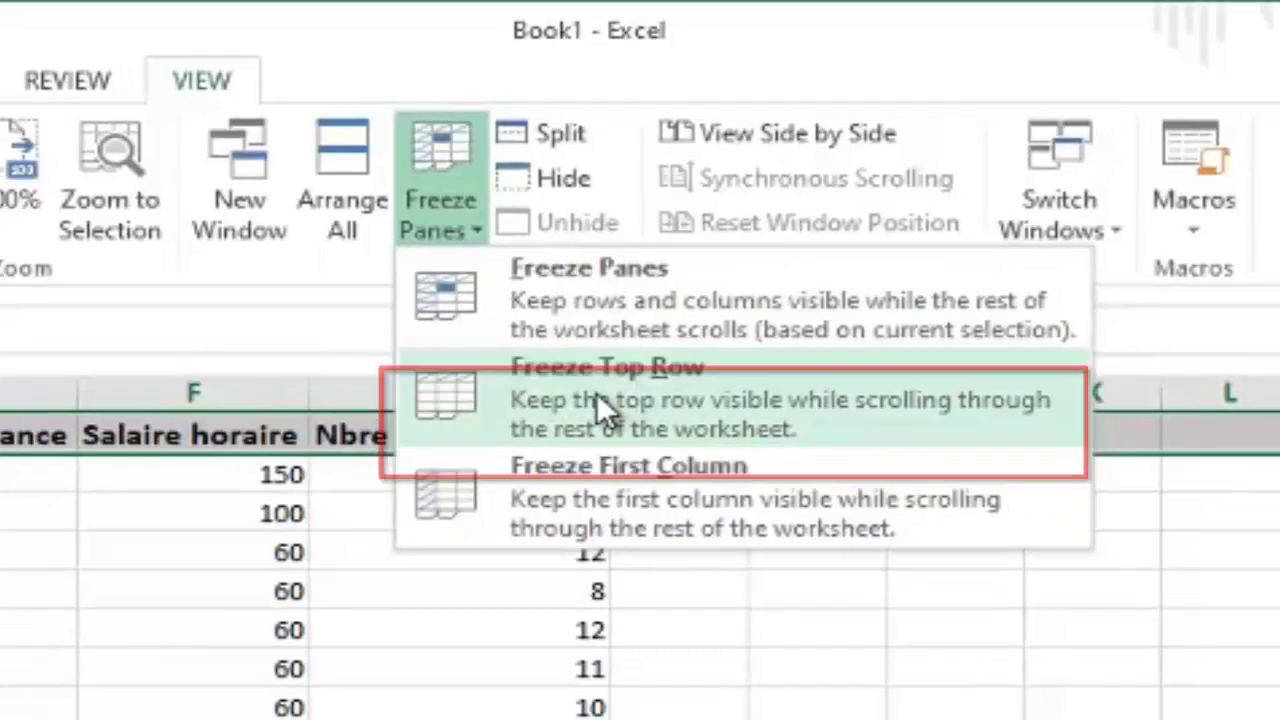
click(635, 403)
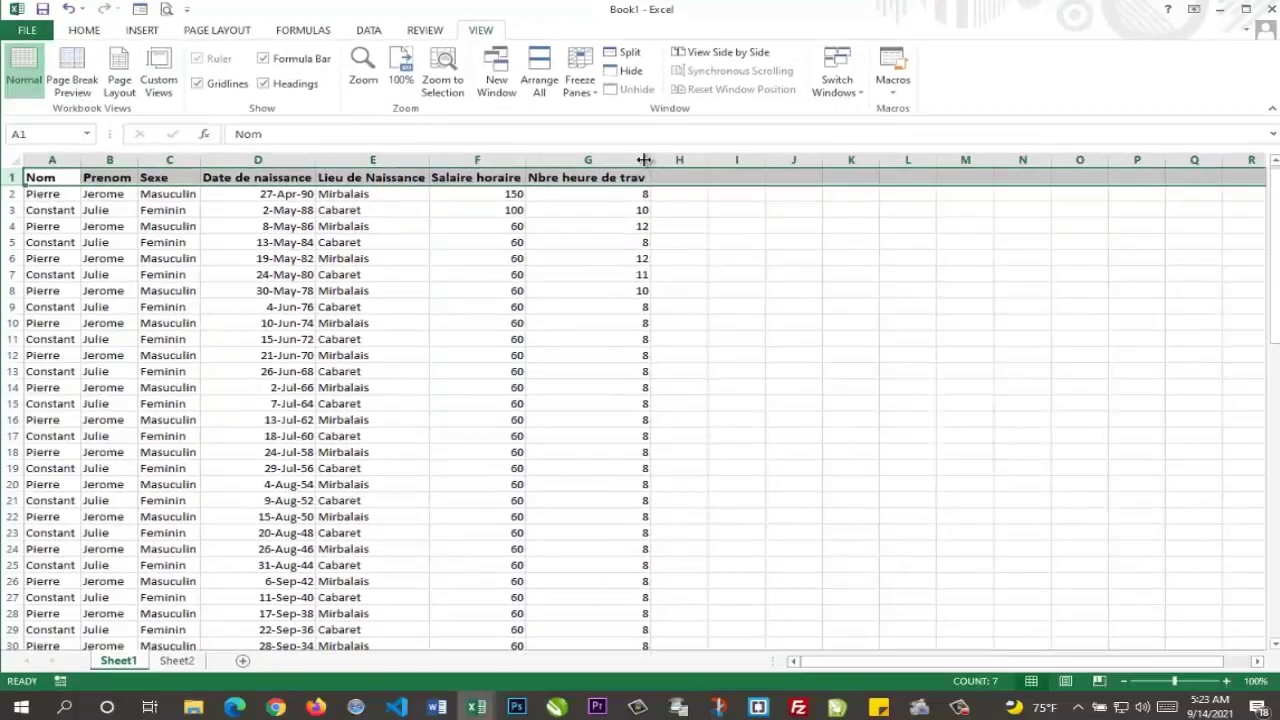
drag(637, 221, 637, 211)
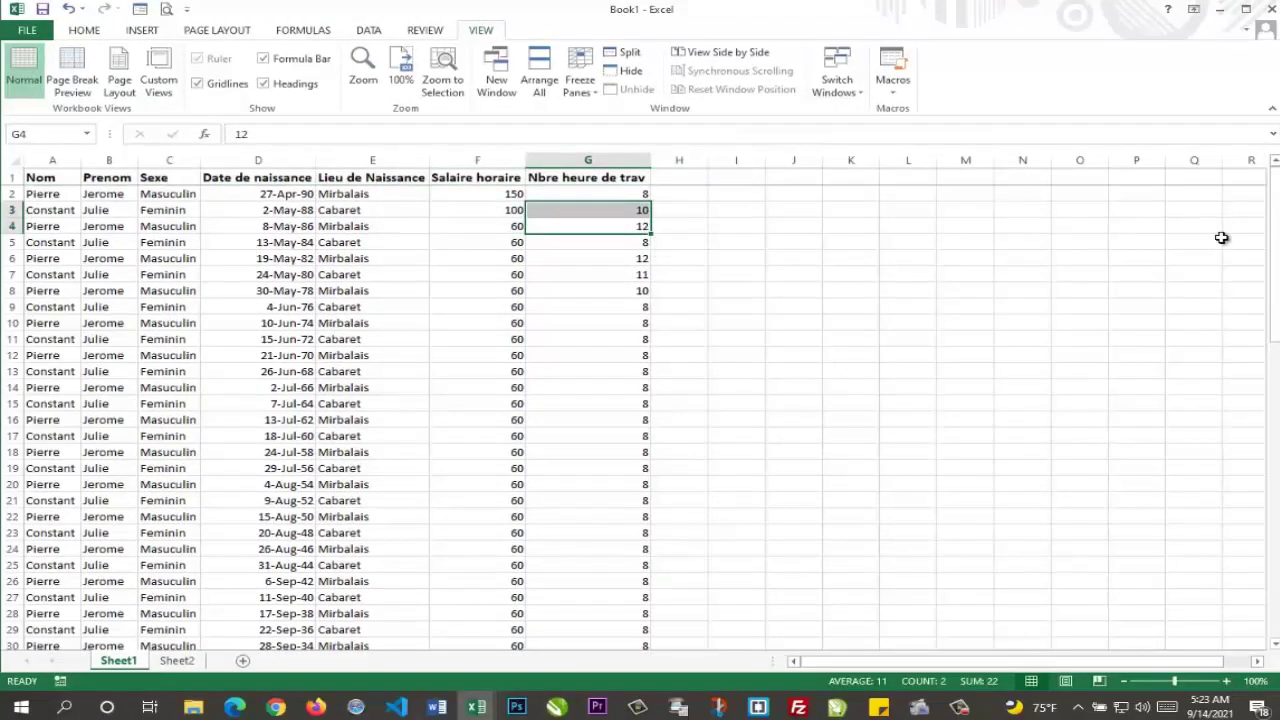
drag(1273, 242, 1275, 449)
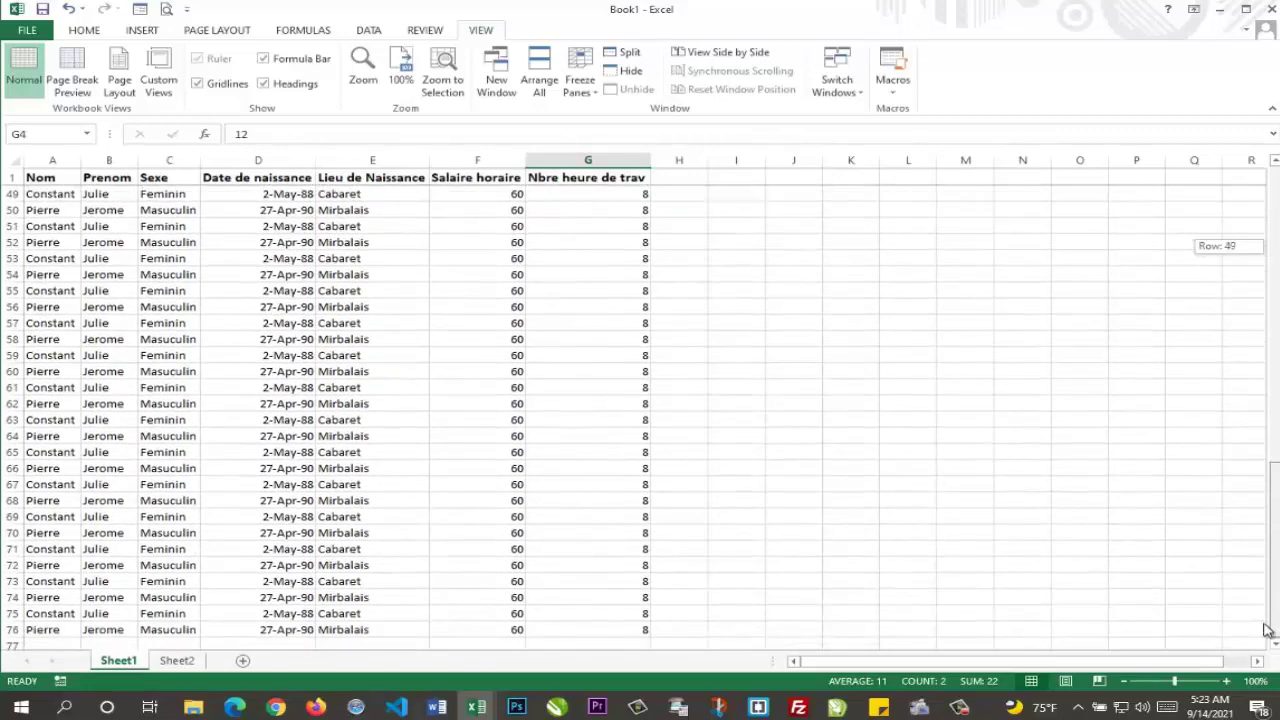
drag(1275, 449, 1275, 634)
click(45, 643)
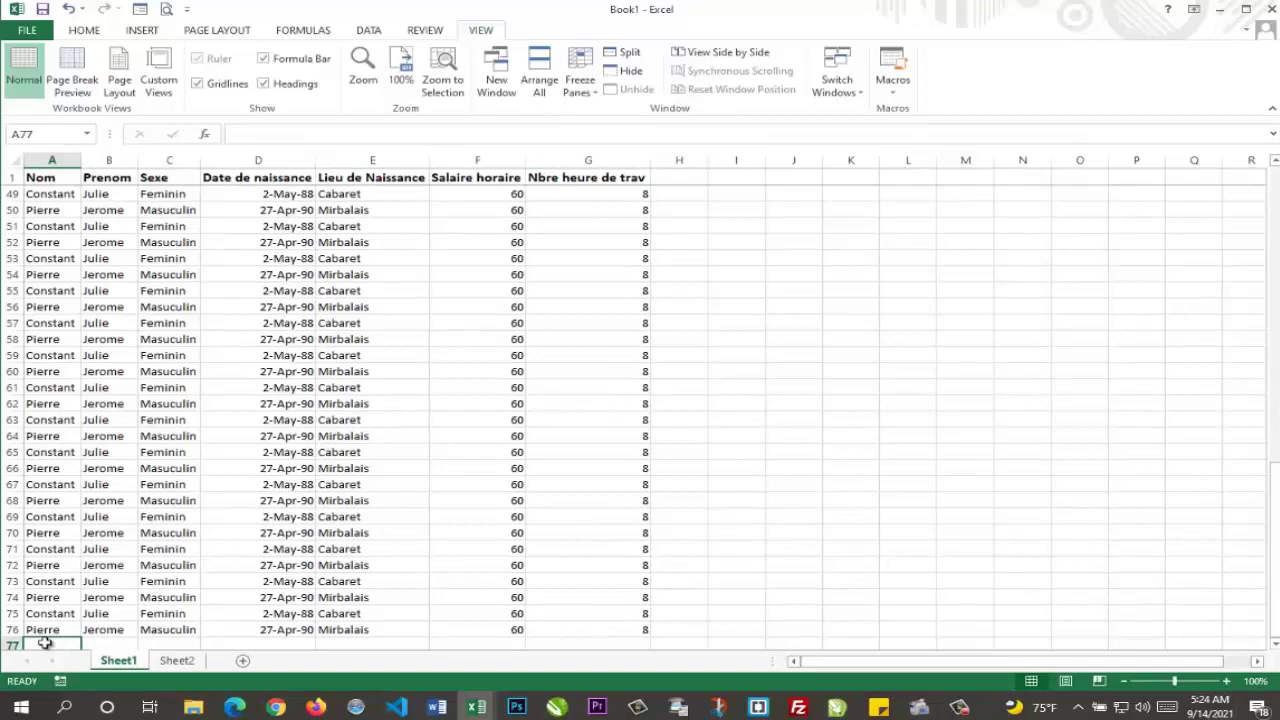
key(Down)
key(Down)
key(Down)
key(Down)
key(Down)
key(Down)
key(Down)
key(Down)
key(Down)
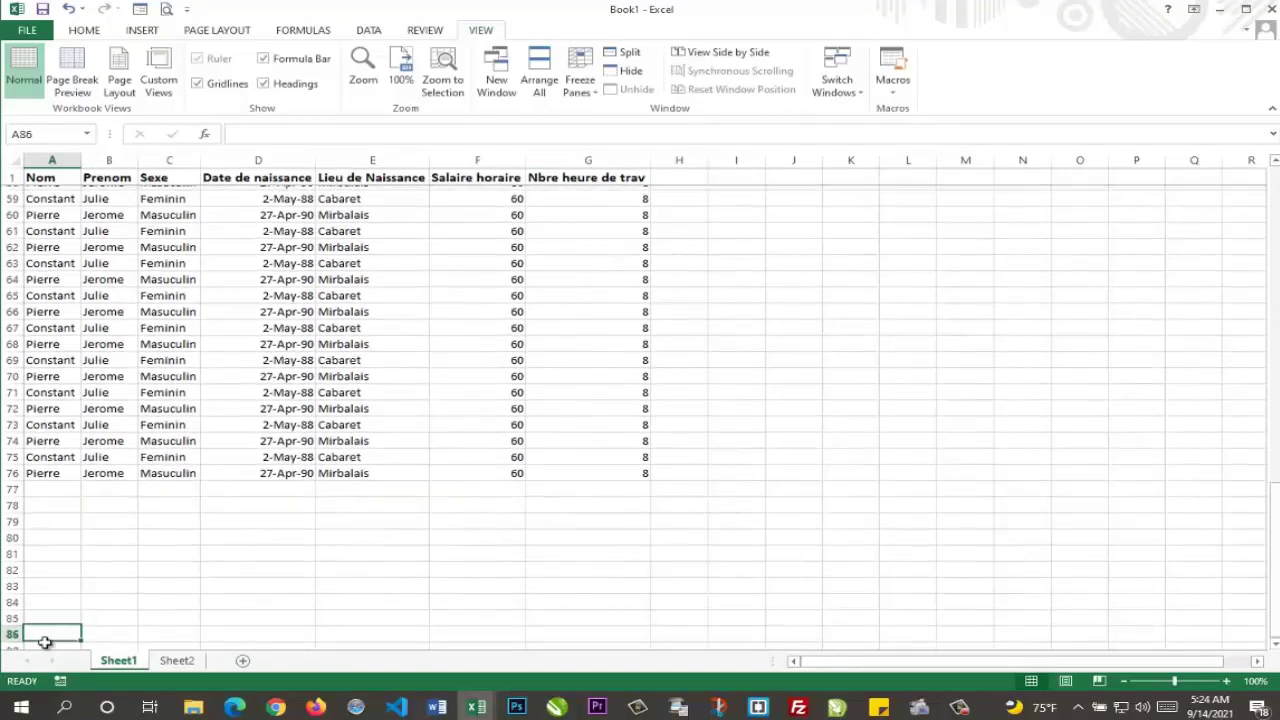
key(Down)
key(Down)
key(Down)
key(Down)
key(Down)
key(Down)
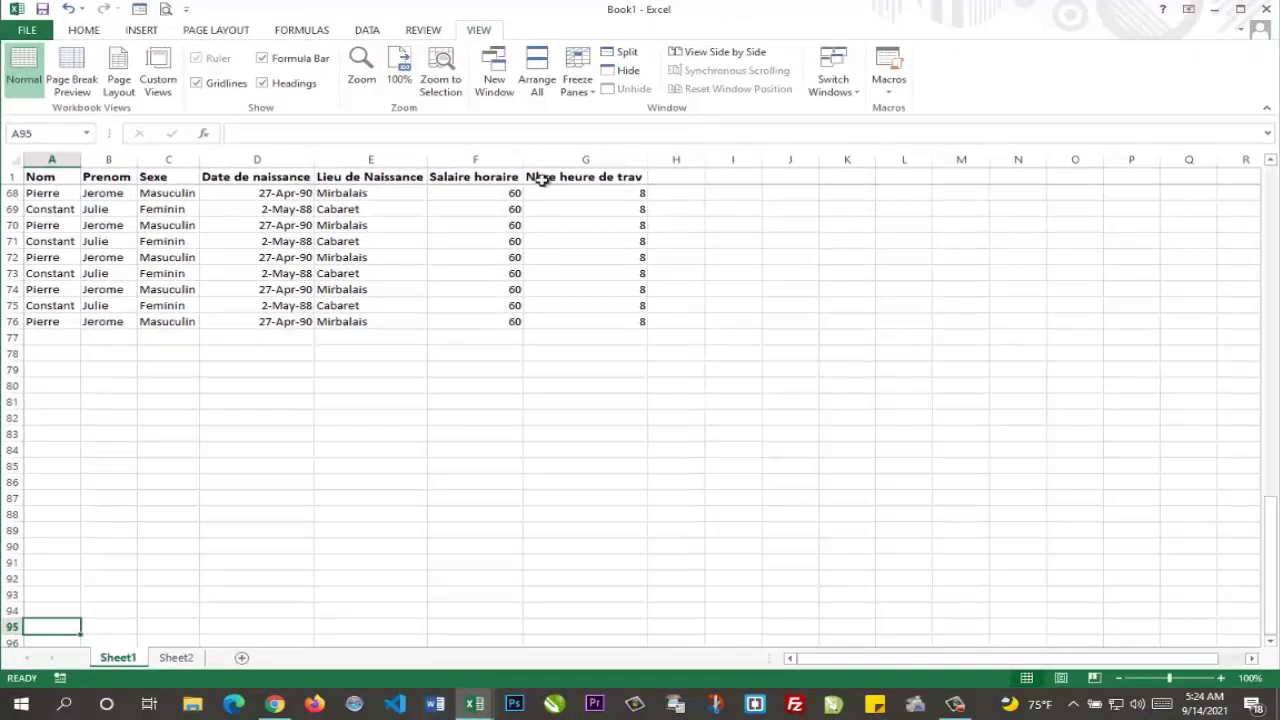
click(454, 337)
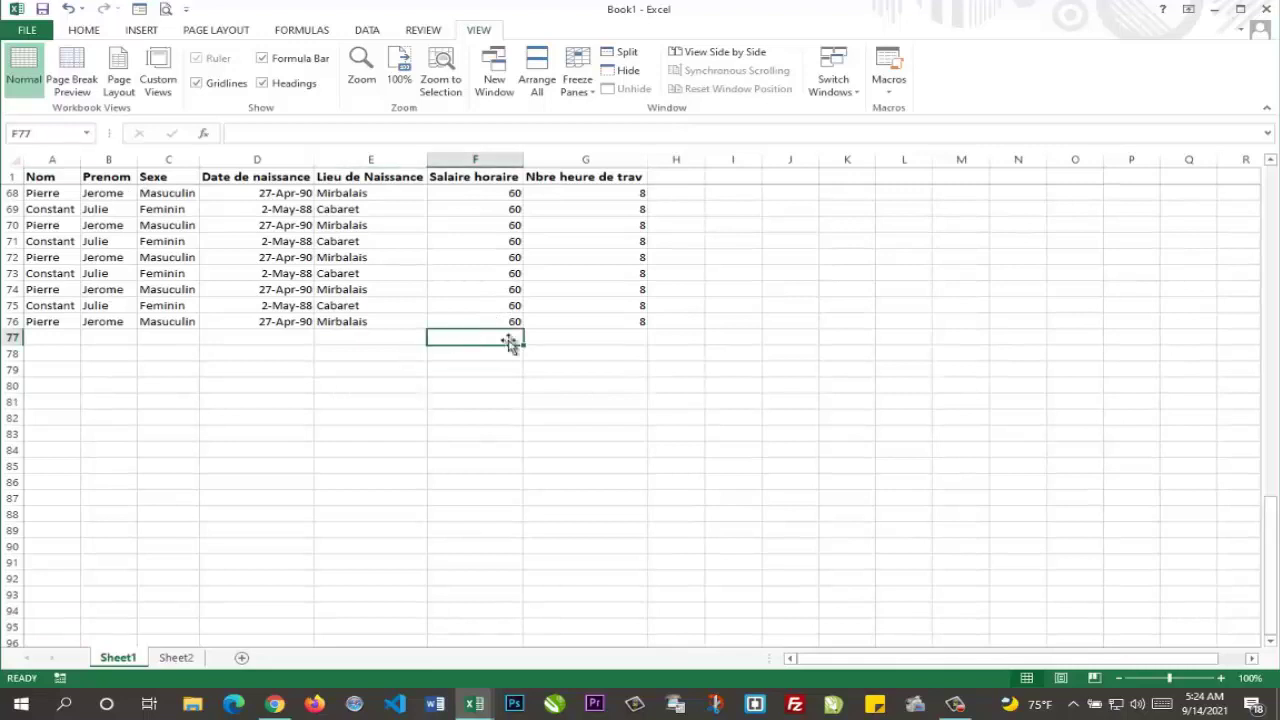
click(614, 333)
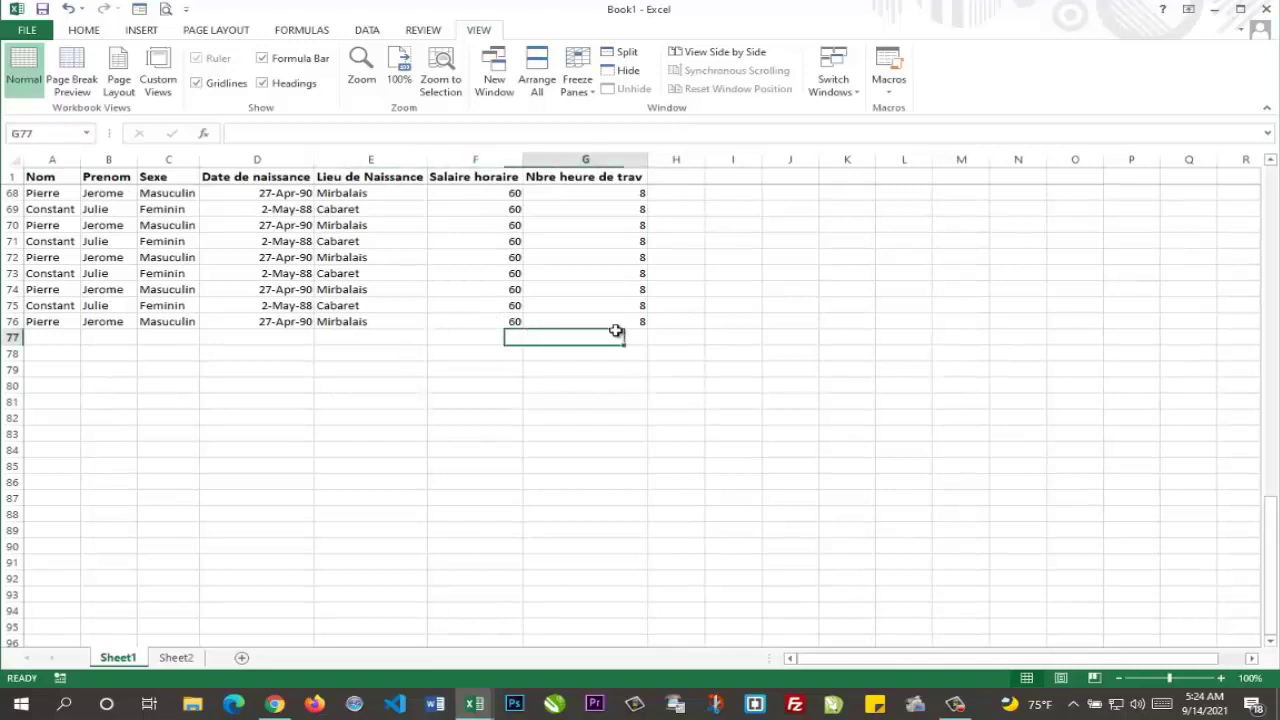
click(450, 337)
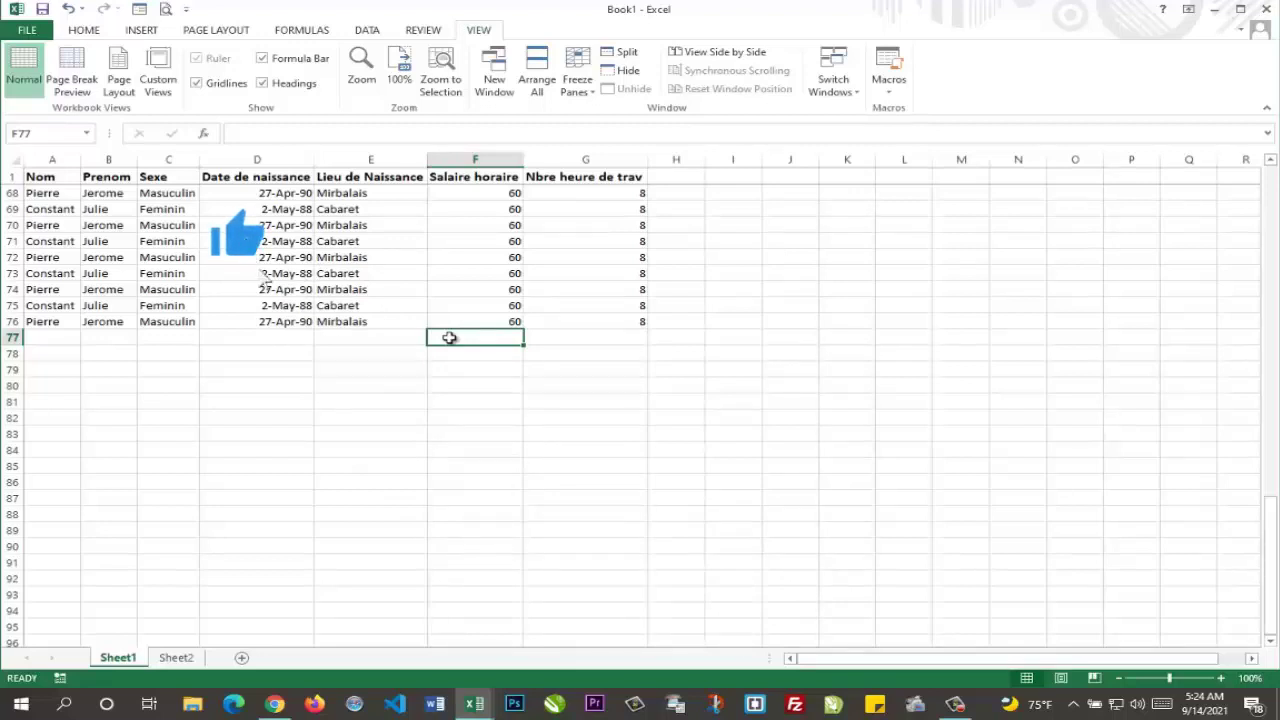
drag(1271, 510, 1243, 154)
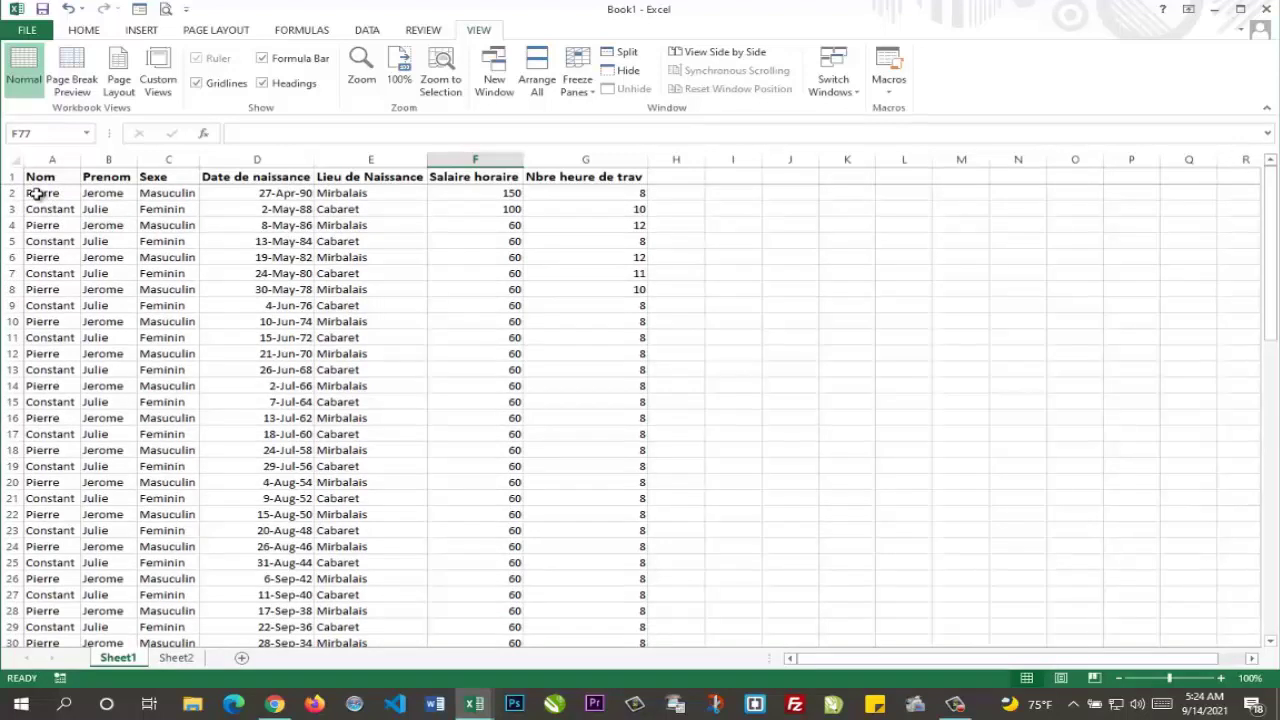
Step: Select the table from the Nom header to the last row of column G and apply All Borders
drag(35, 194, 380, 305)
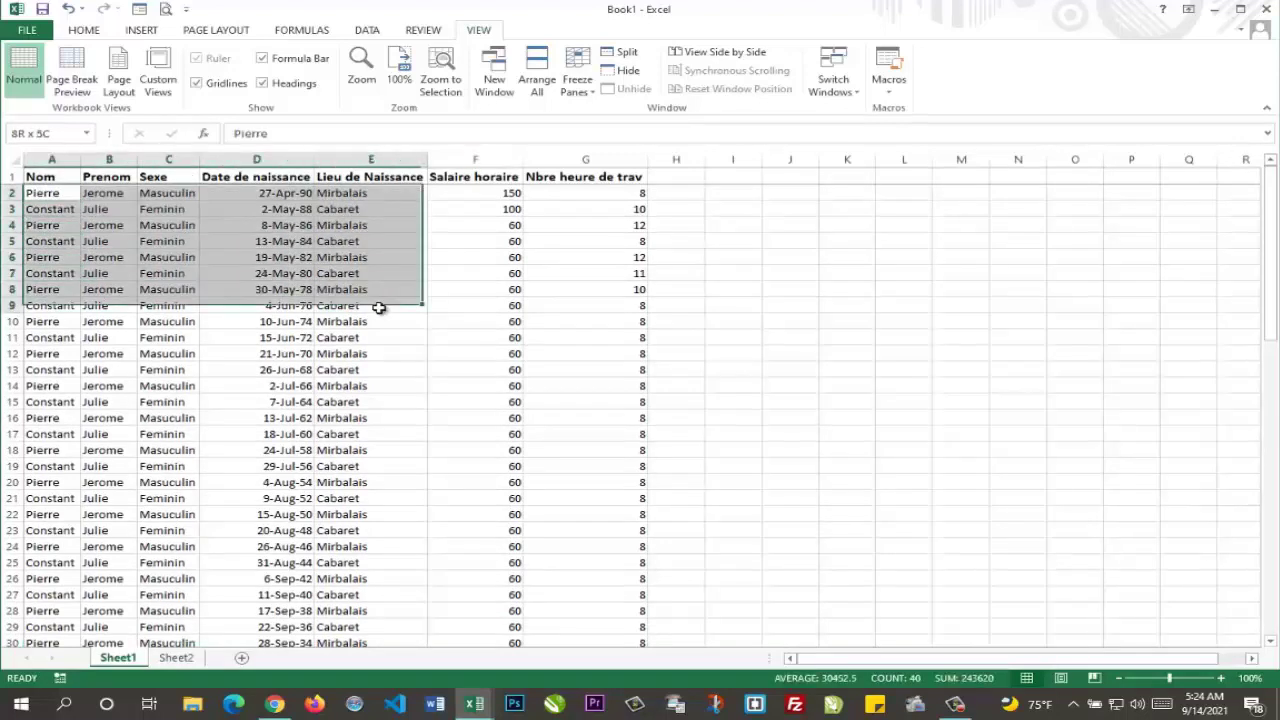
click(40, 177)
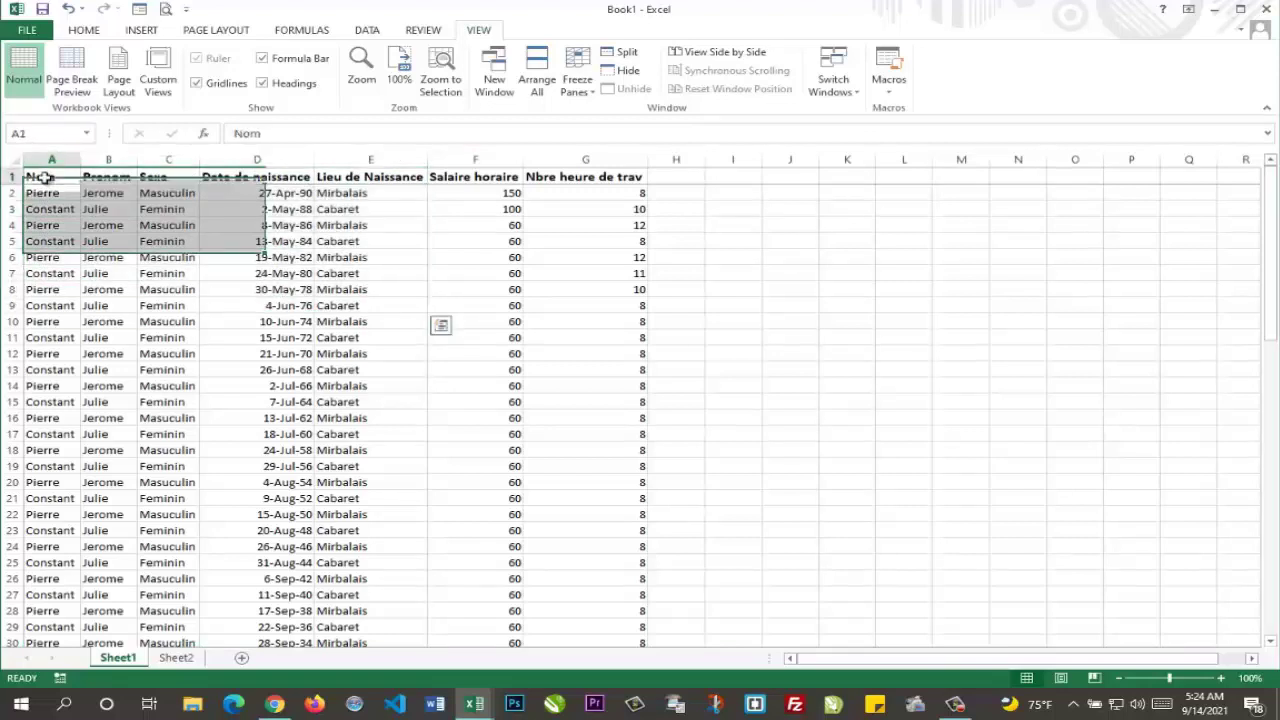
mouse_move(133, 208)
mouse_down()
mouse_move(640, 470)
mouse_move(641, 591)
mouse_up()
drag(639, 631, 628, 665)
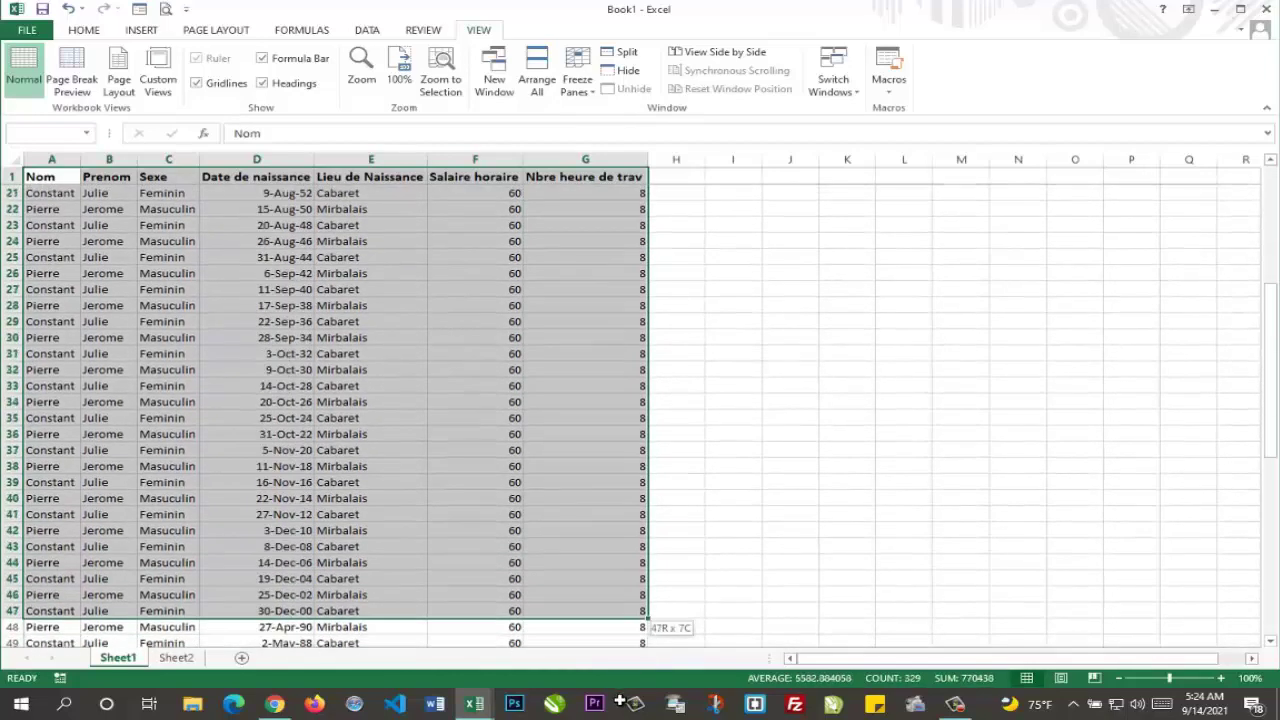
drag(628, 665, 620, 695)
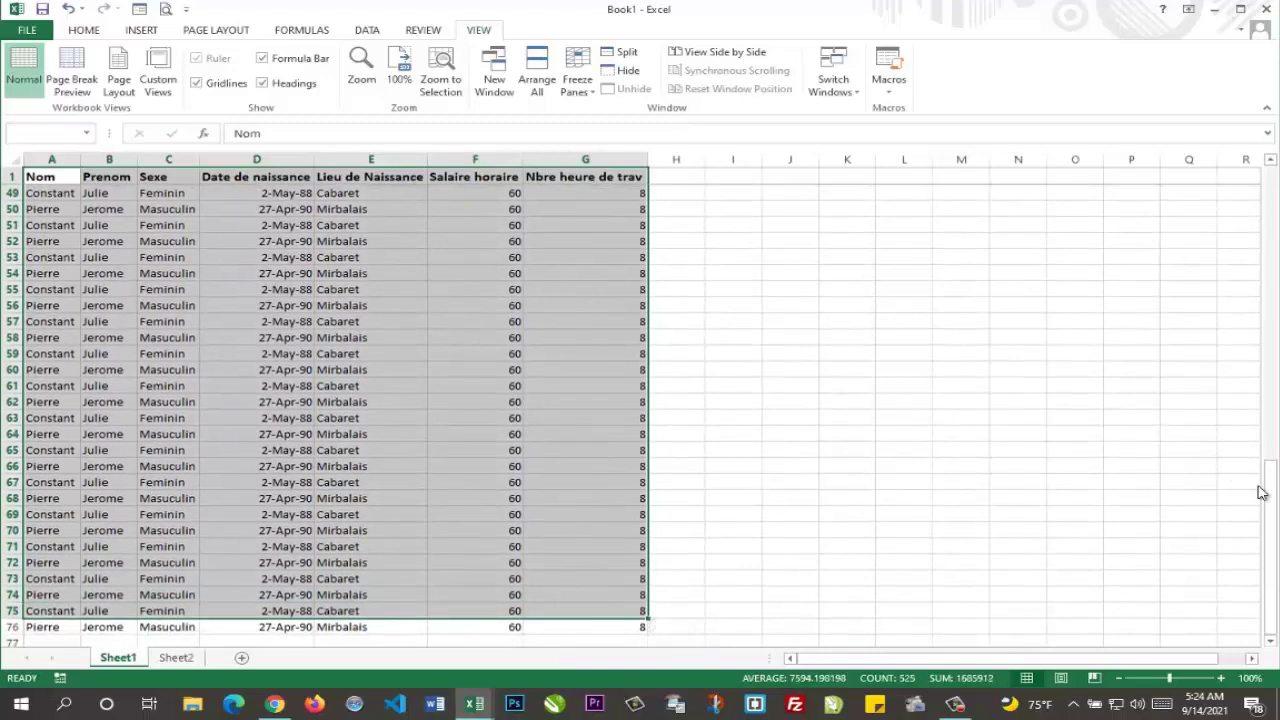
drag(1268, 490, 1266, 145)
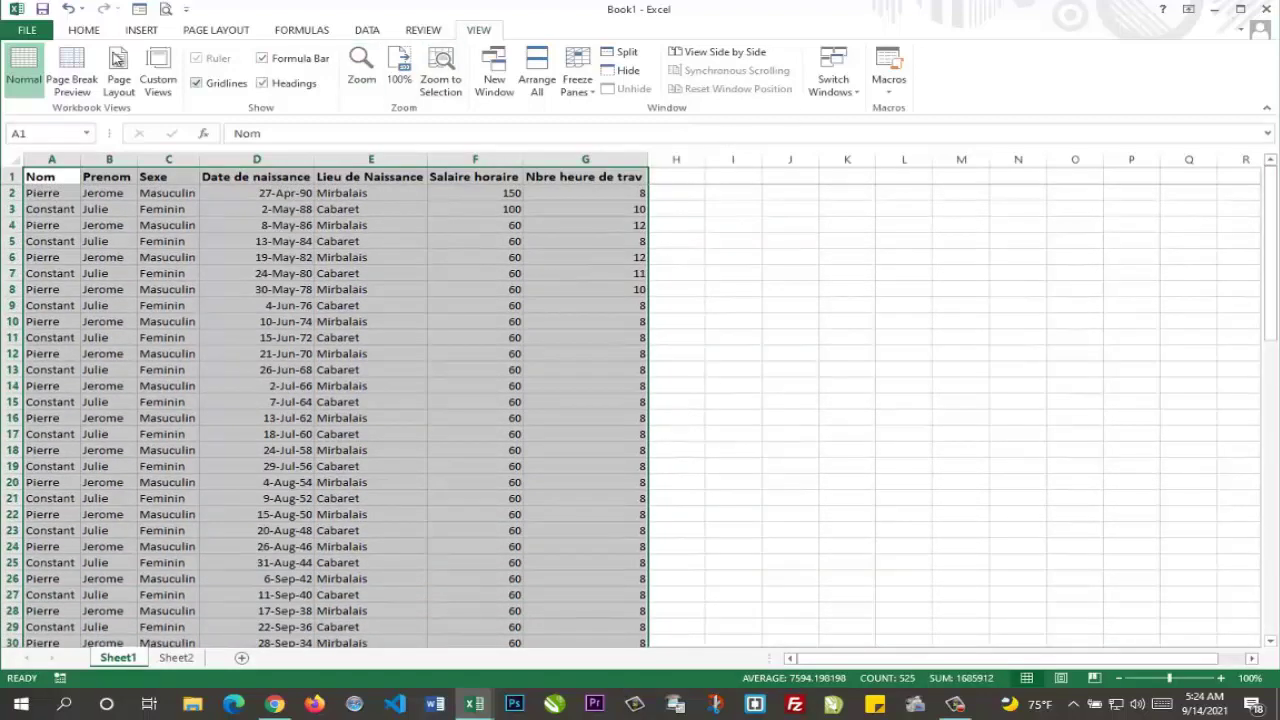
click(84, 32)
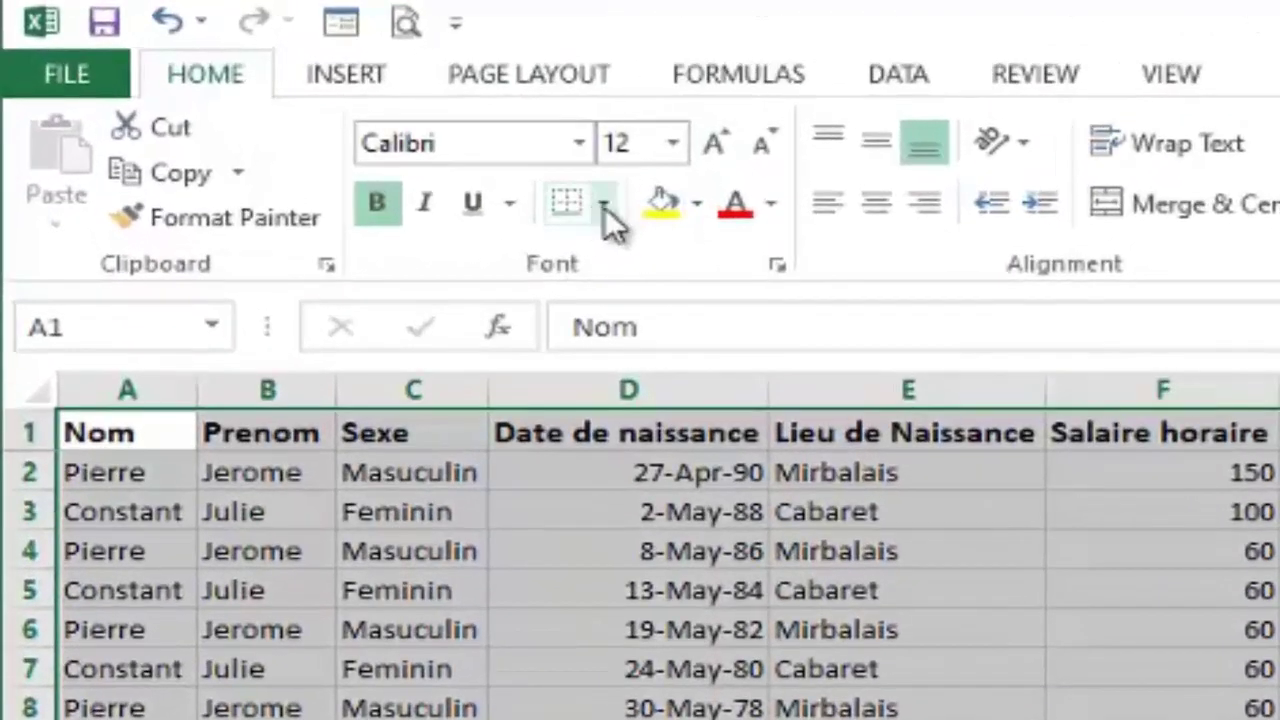
click(605, 207)
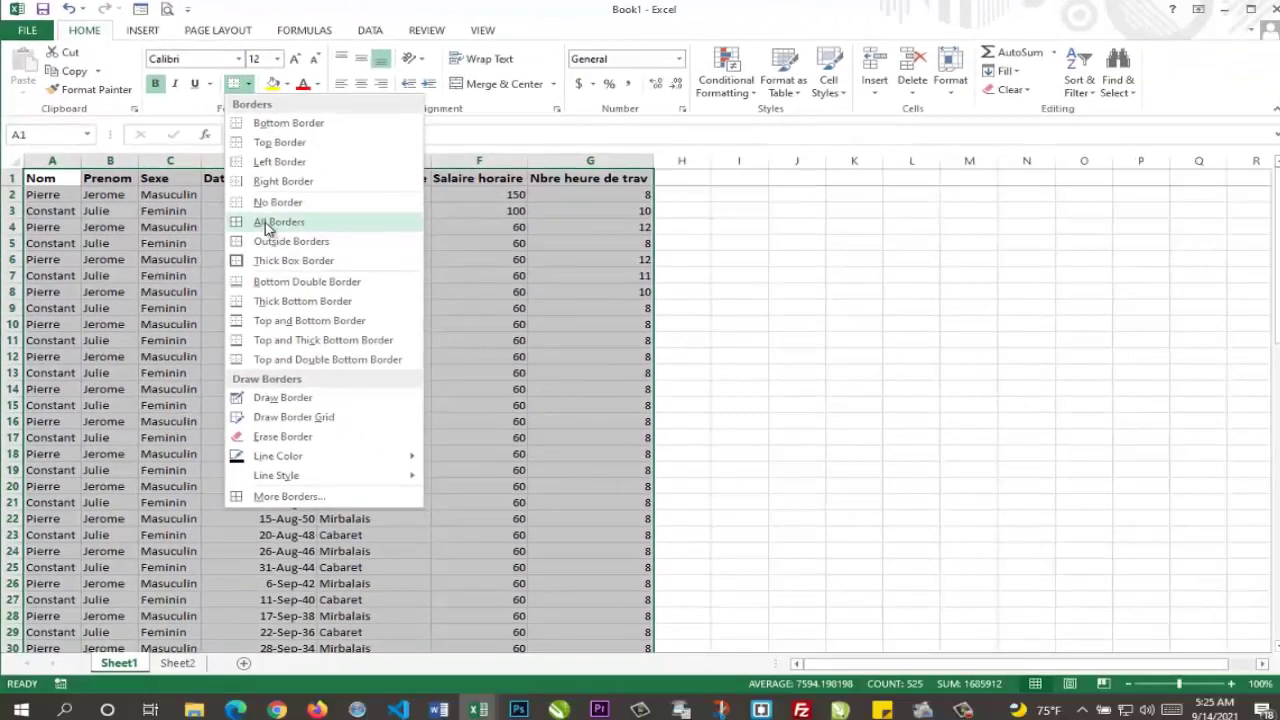
click(266, 228)
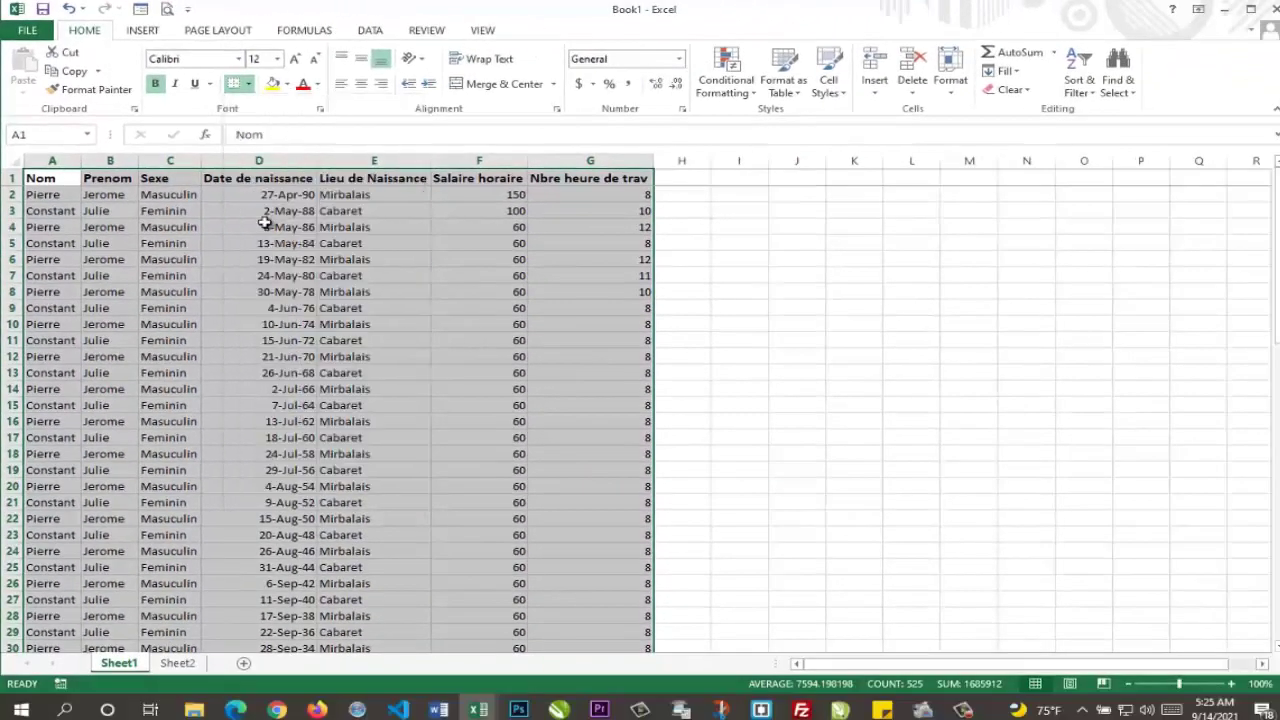
click(708, 393)
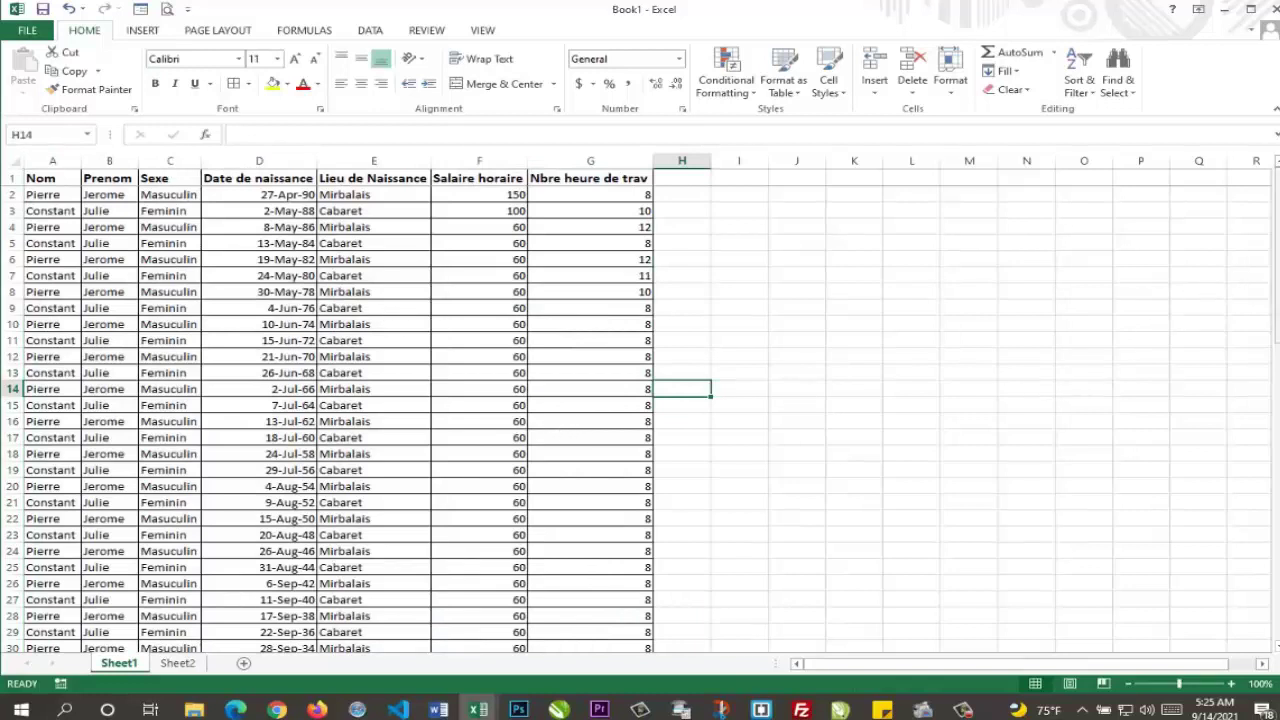
drag(1275, 240, 1274, 252)
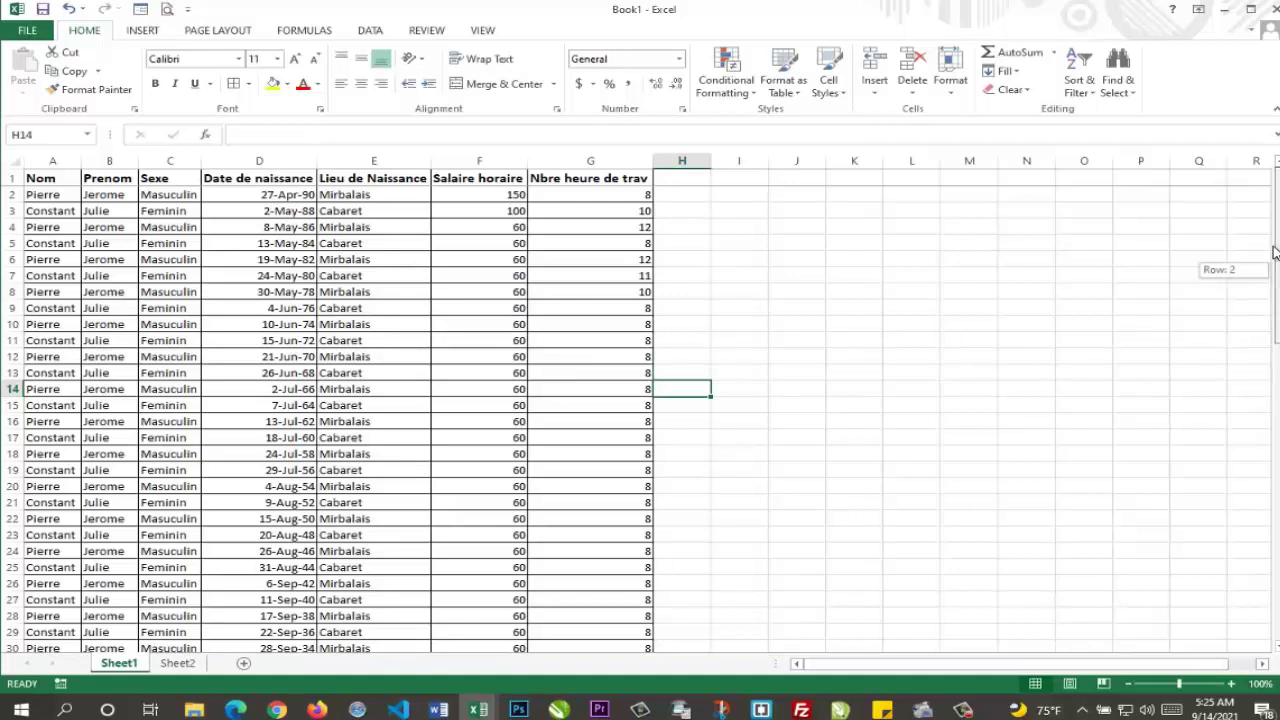
drag(1253, 240, 1218, 230)
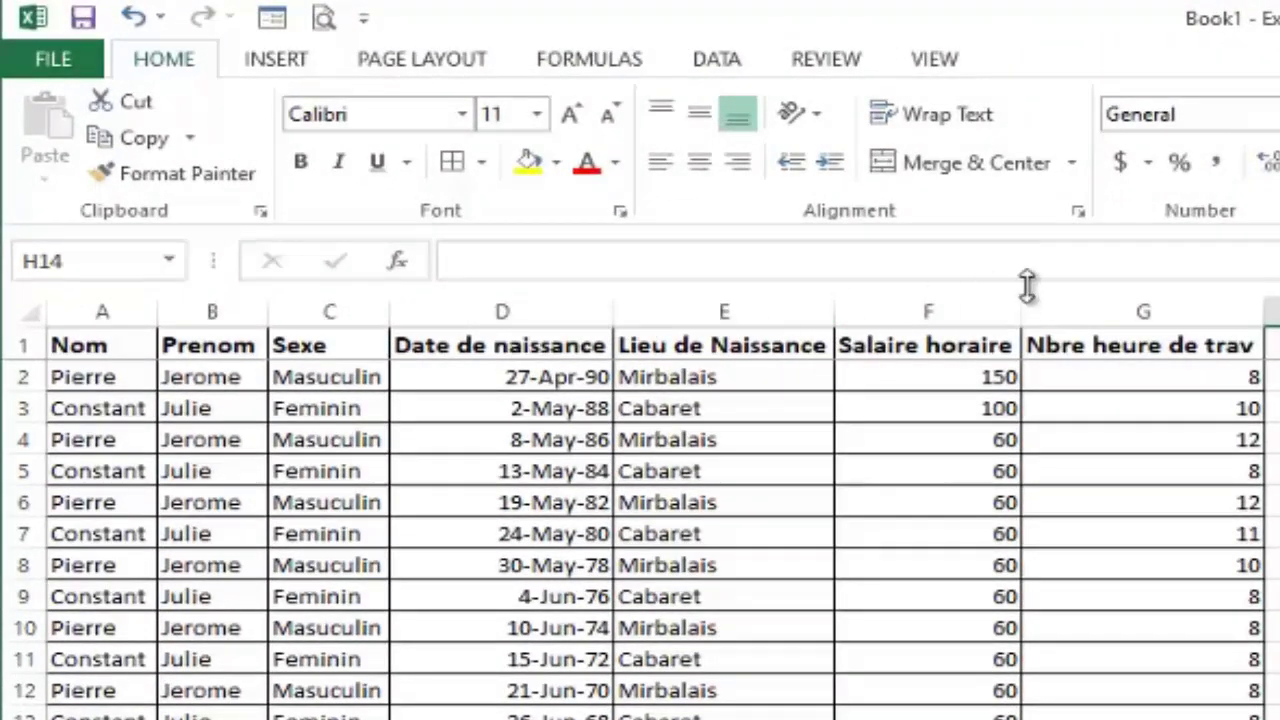
double_click(490, 345)
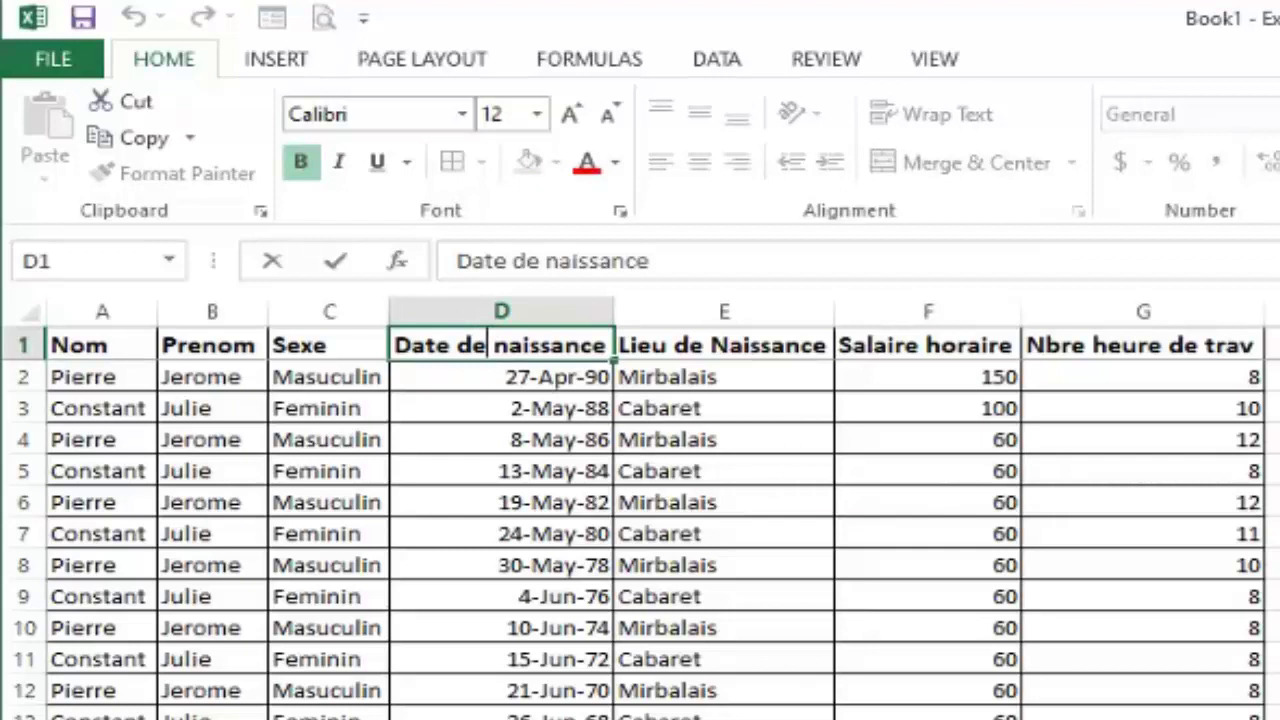
click(1063, 700)
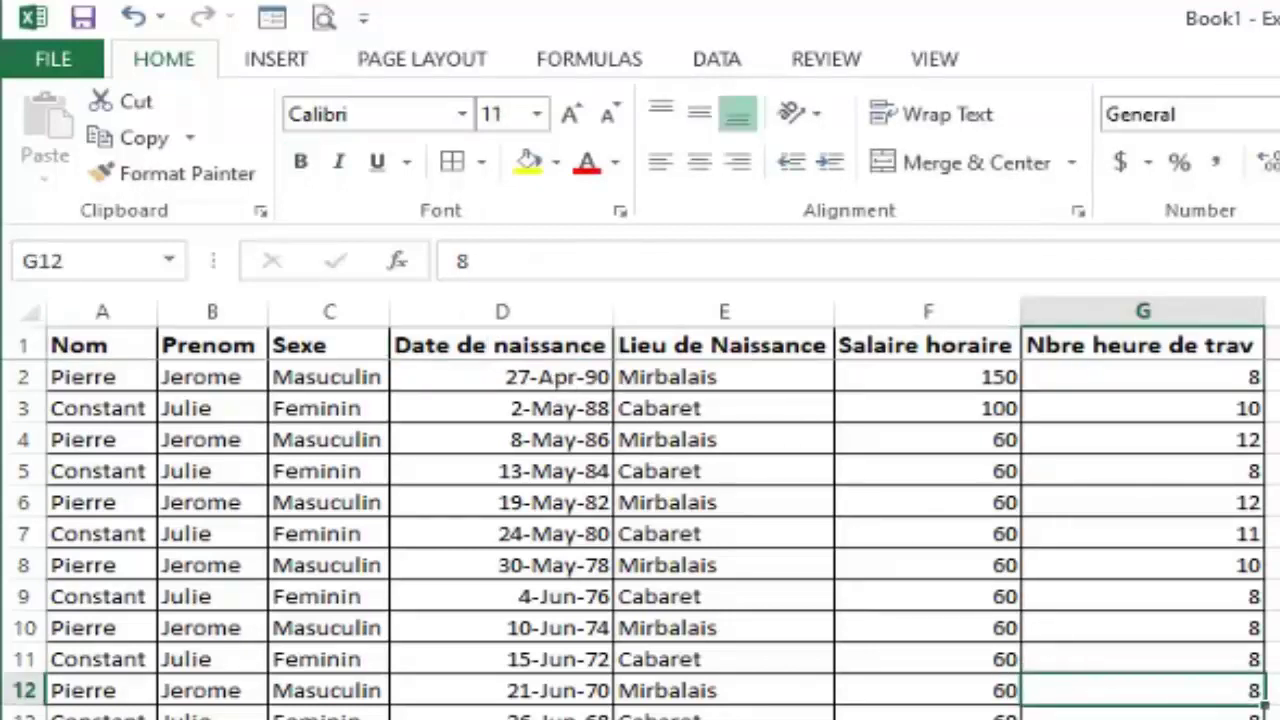
Step: Scroll up to the table header and edit the 'Date de naissance' cell D1
ctrl+scroll(640, 508, up, 1)
ctrl+scroll(640, 508, up, 1)
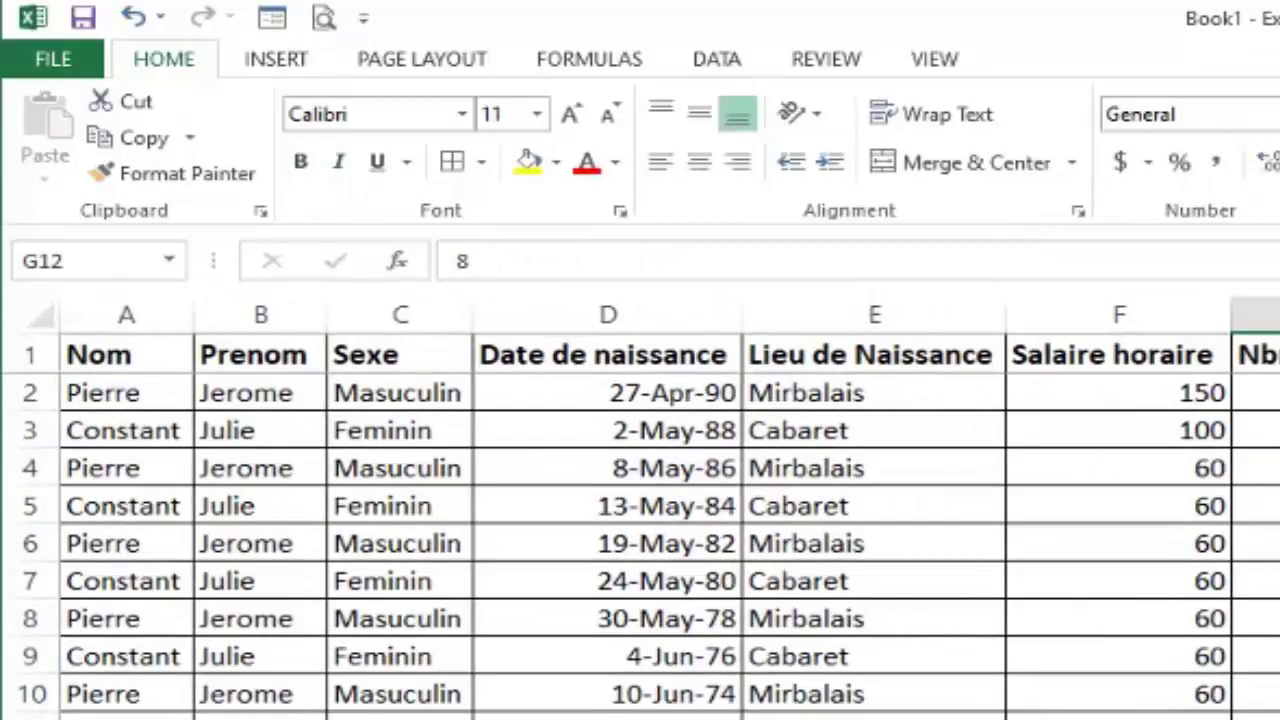
ctrl+scroll(640, 508, up, 1)
ctrl+scroll(640, 508, up, 1)
ctrl+scroll(870, 400, up, 1)
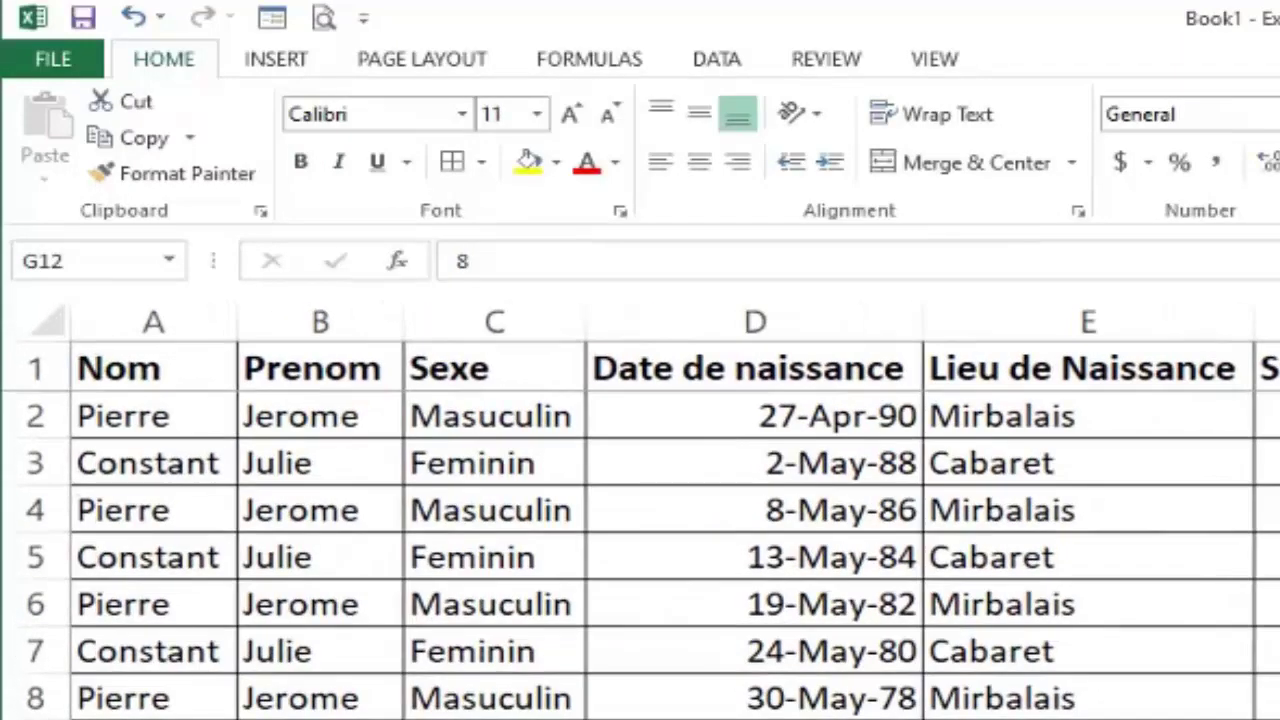
ctrl+scroll(870, 400, up, 1)
ctrl+scroll(850, 388, up, 1)
ctrl+scroll(860, 372, up, 1)
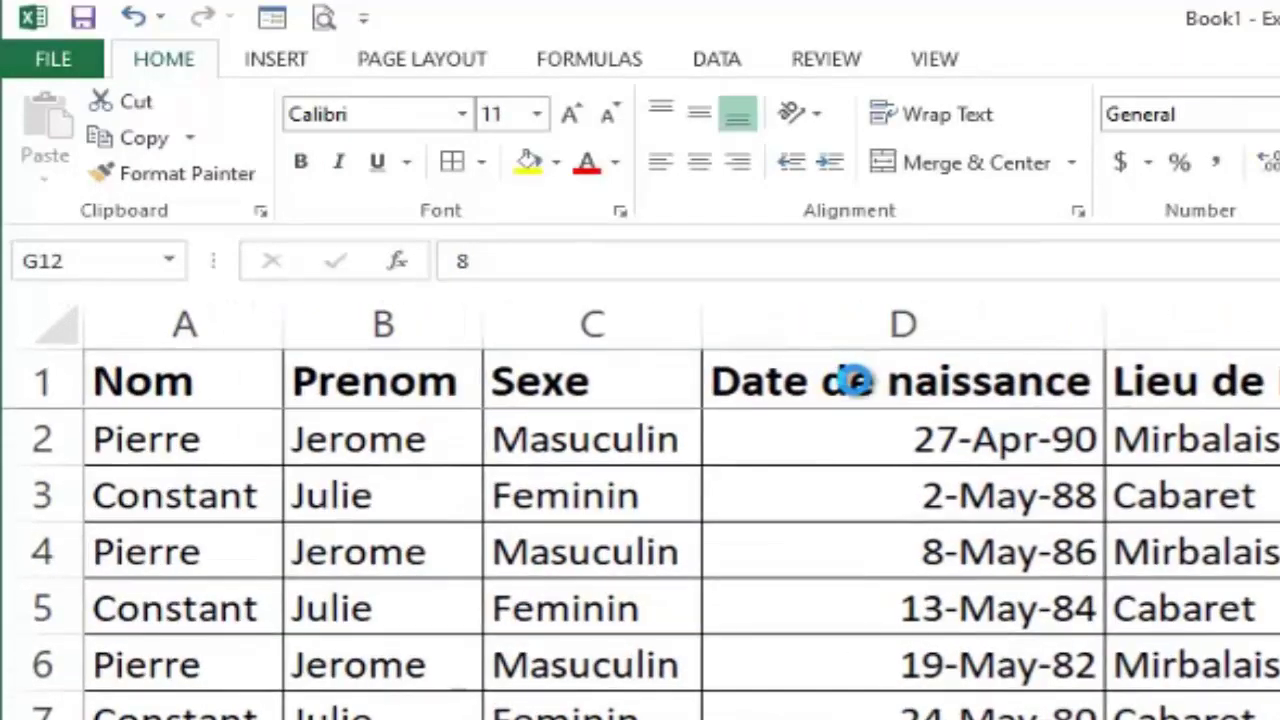
ctrl+scroll(950, 407, up, 1)
ctrl+scroll(950, 405, up, 1)
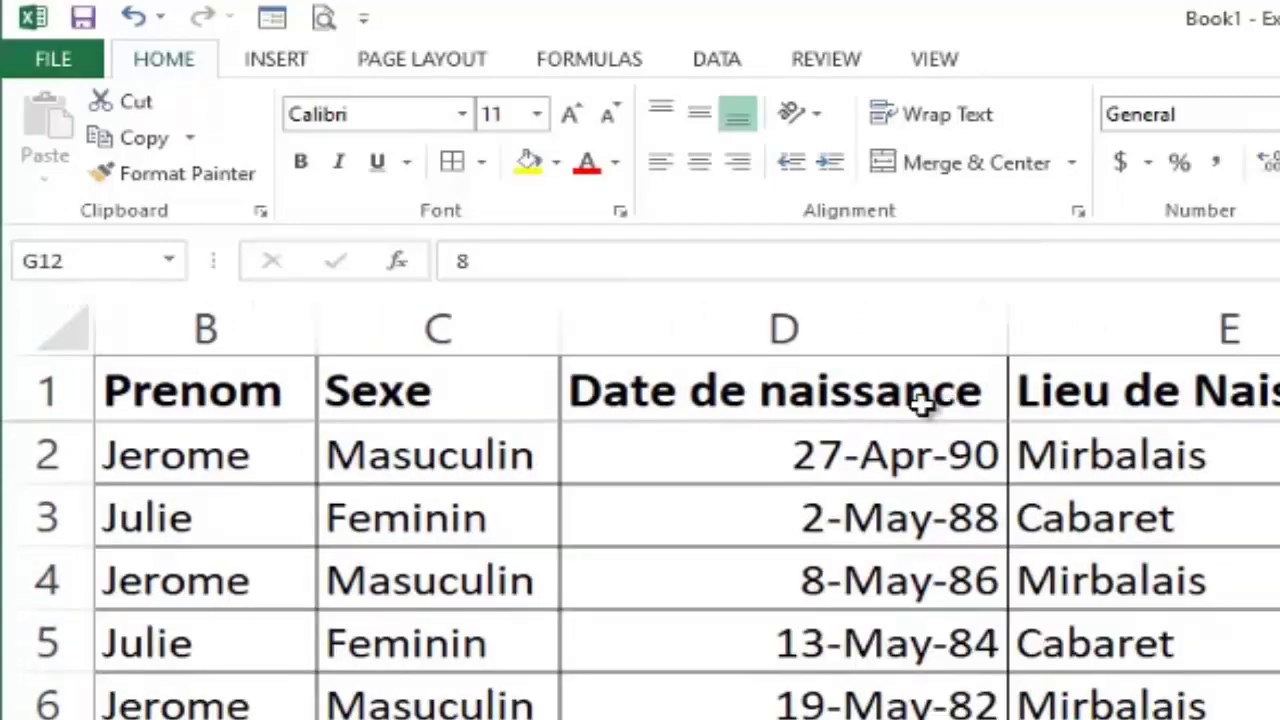
click(778, 388)
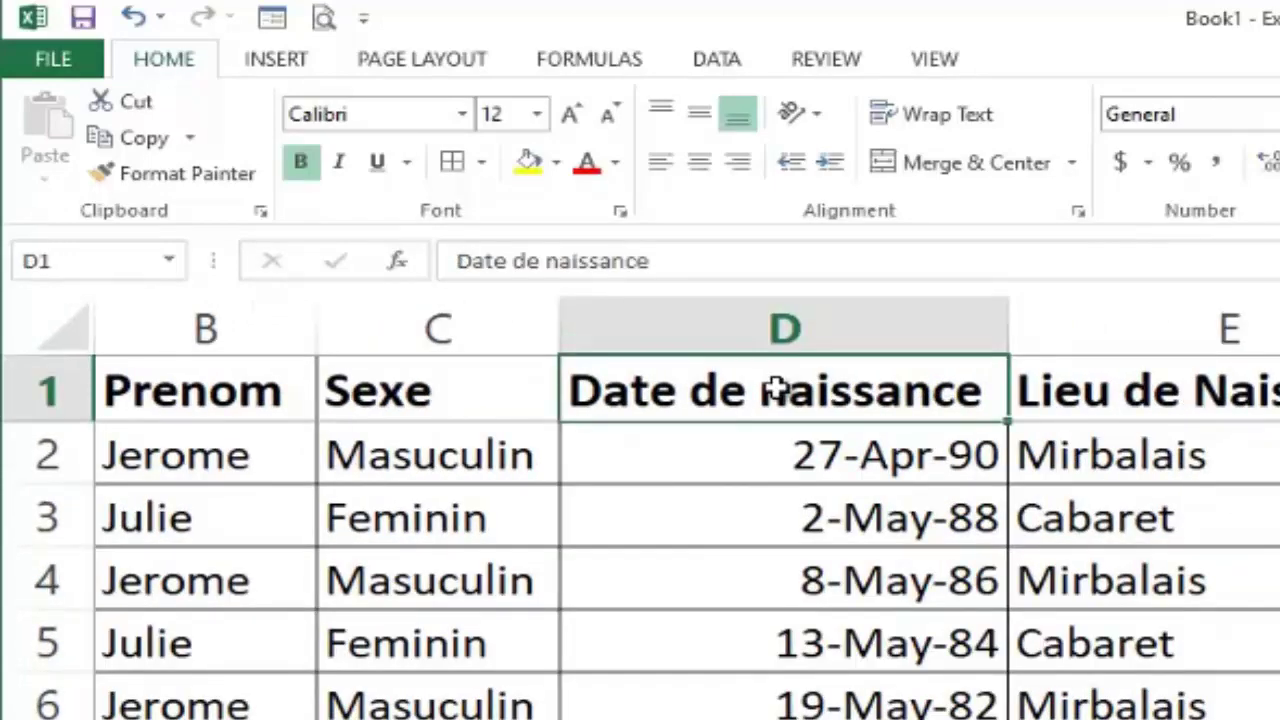
key(F2)
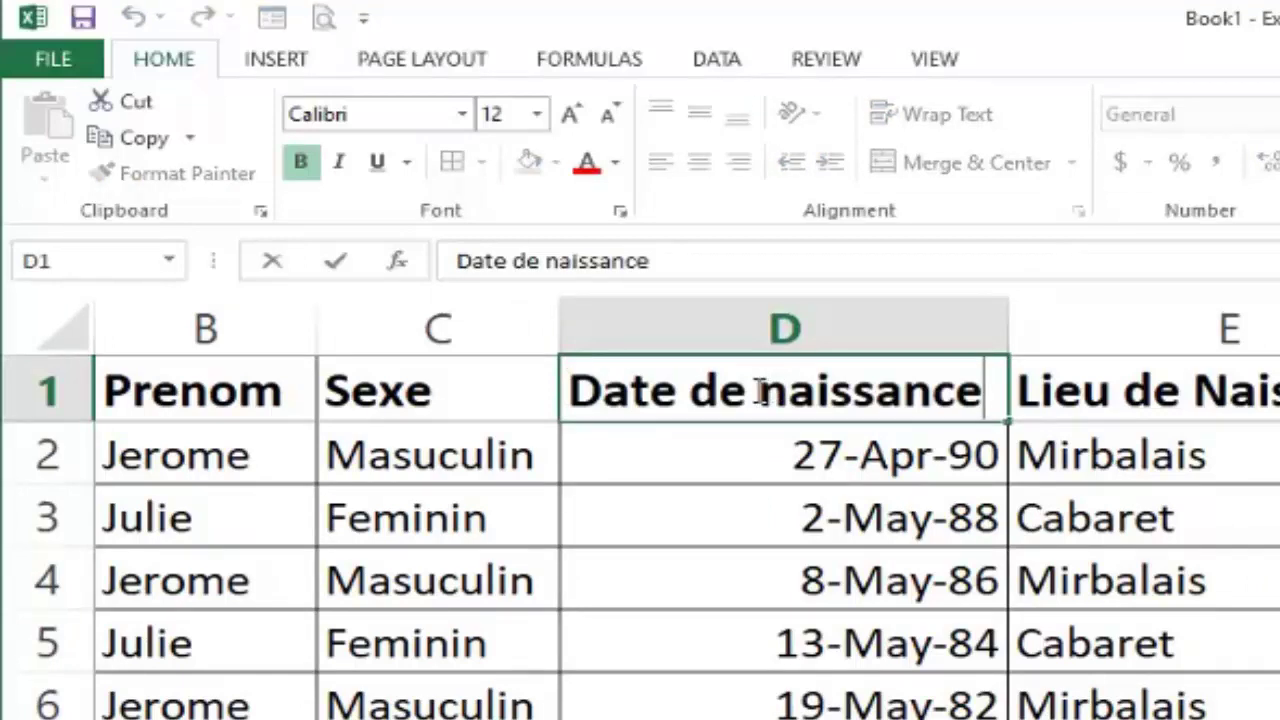
click(761, 393)
key(Return)
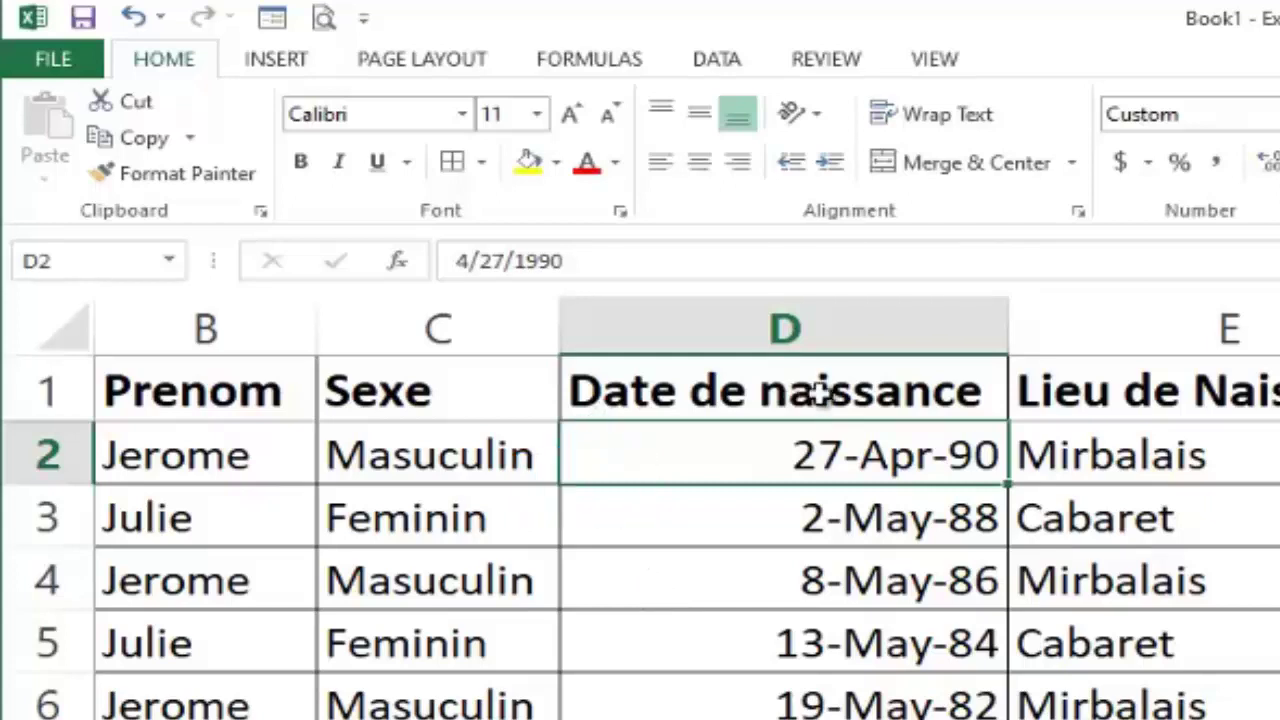
Step: Delete 'naissance' from the D1 header so it reads 'Date de'
click(968, 400)
double_click(984, 400)
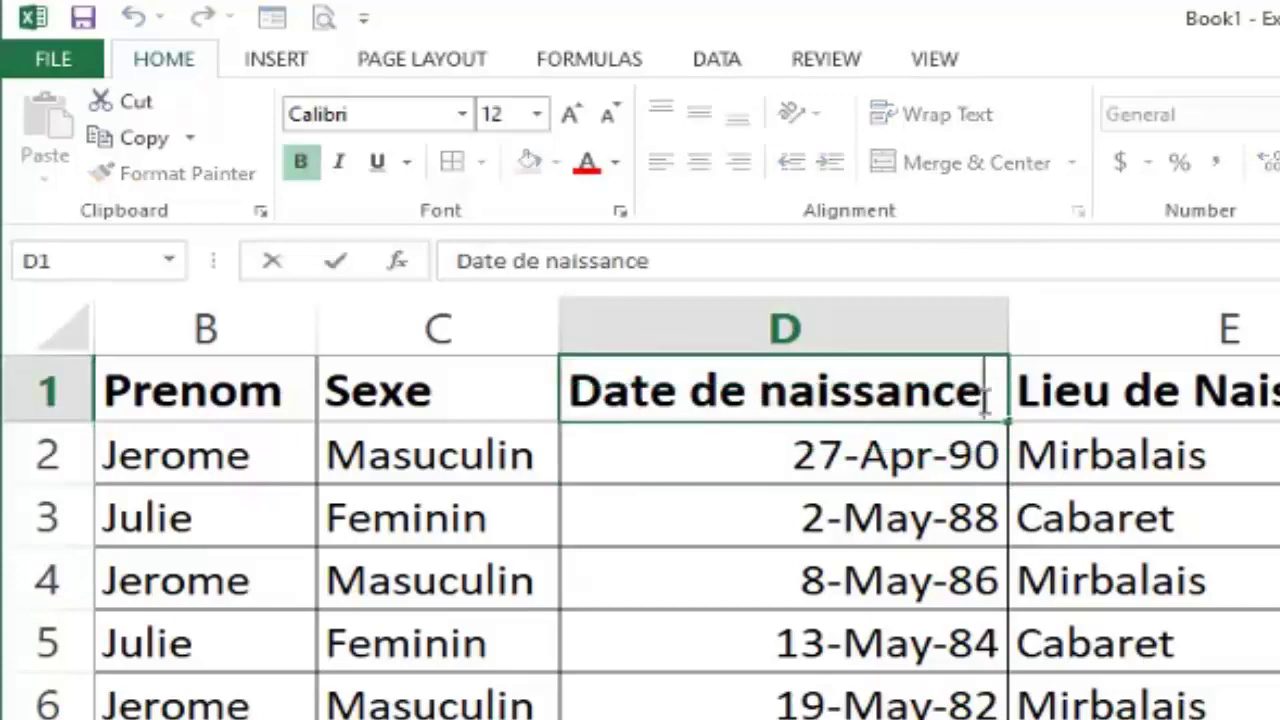
key(BackSpace)
key(BackSpace)
key(BackSpace)
key(BackSpace)
key(BackSpace)
key(BackSpace)
key(BackSpace)
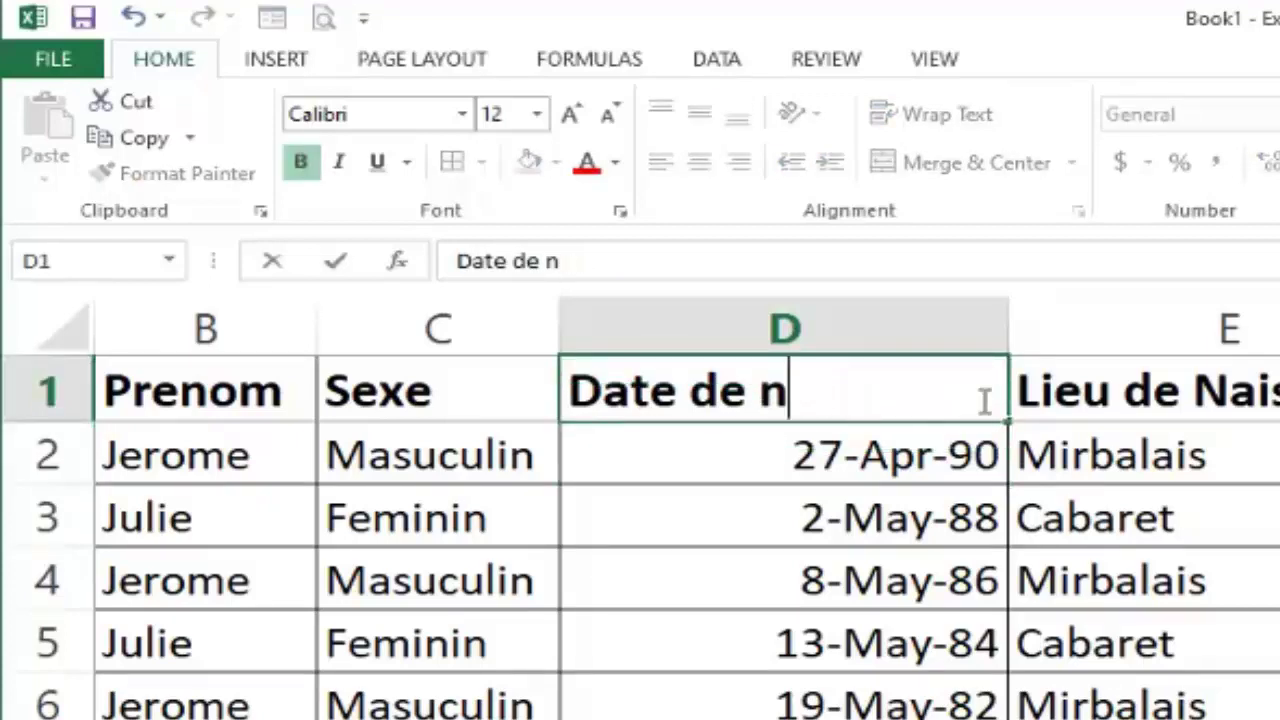
key(BackSpace)
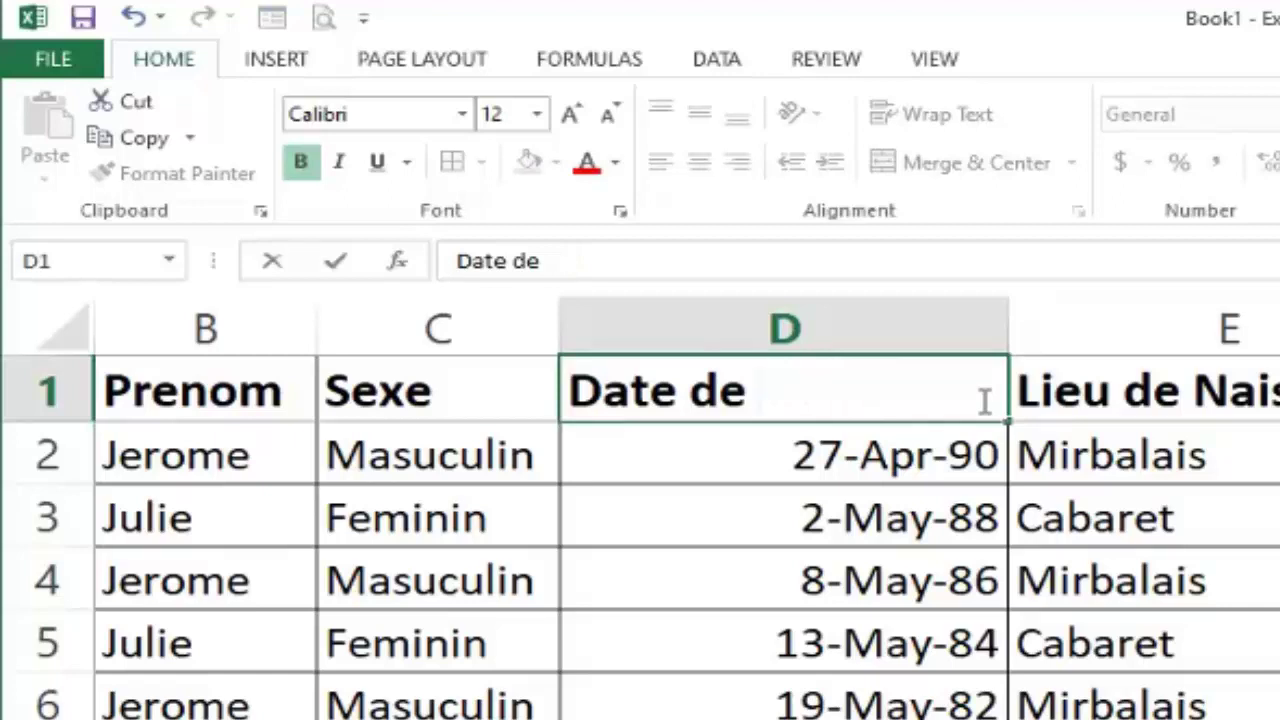
key(Return)
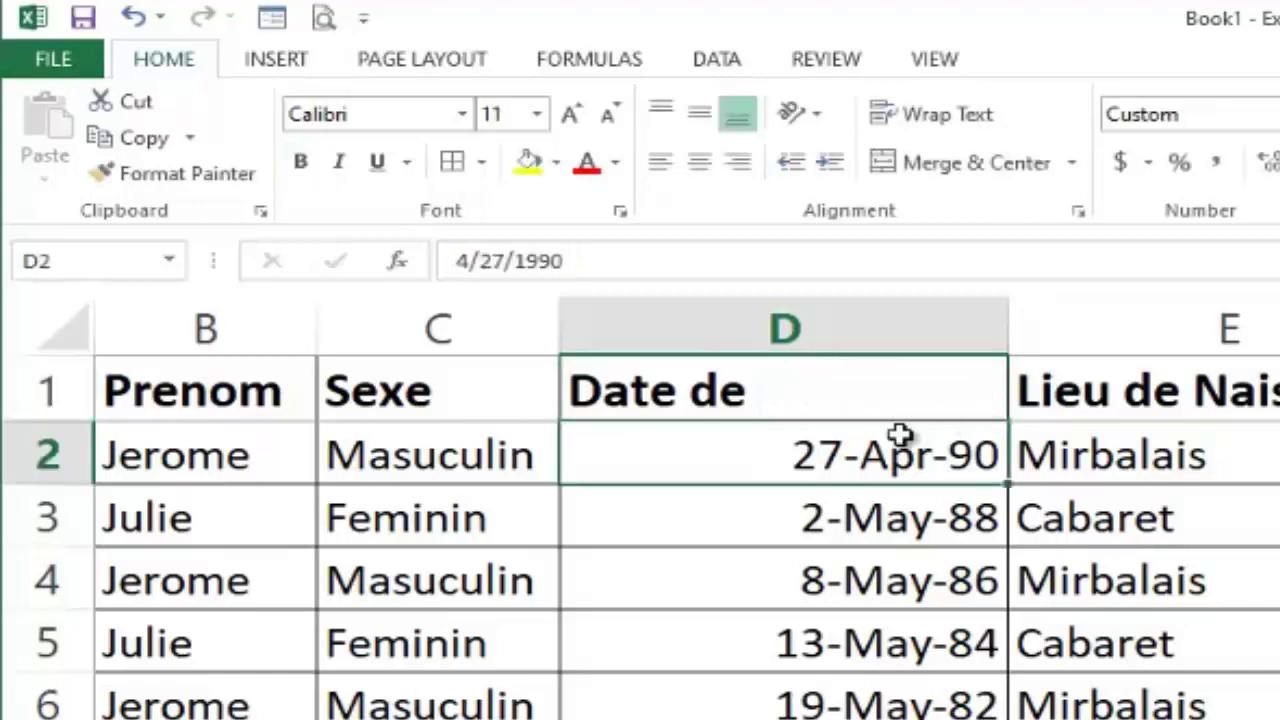
Step: Re-edit D1, retype 'Date de', then undo back to the 'Date de' header text
click(757, 397)
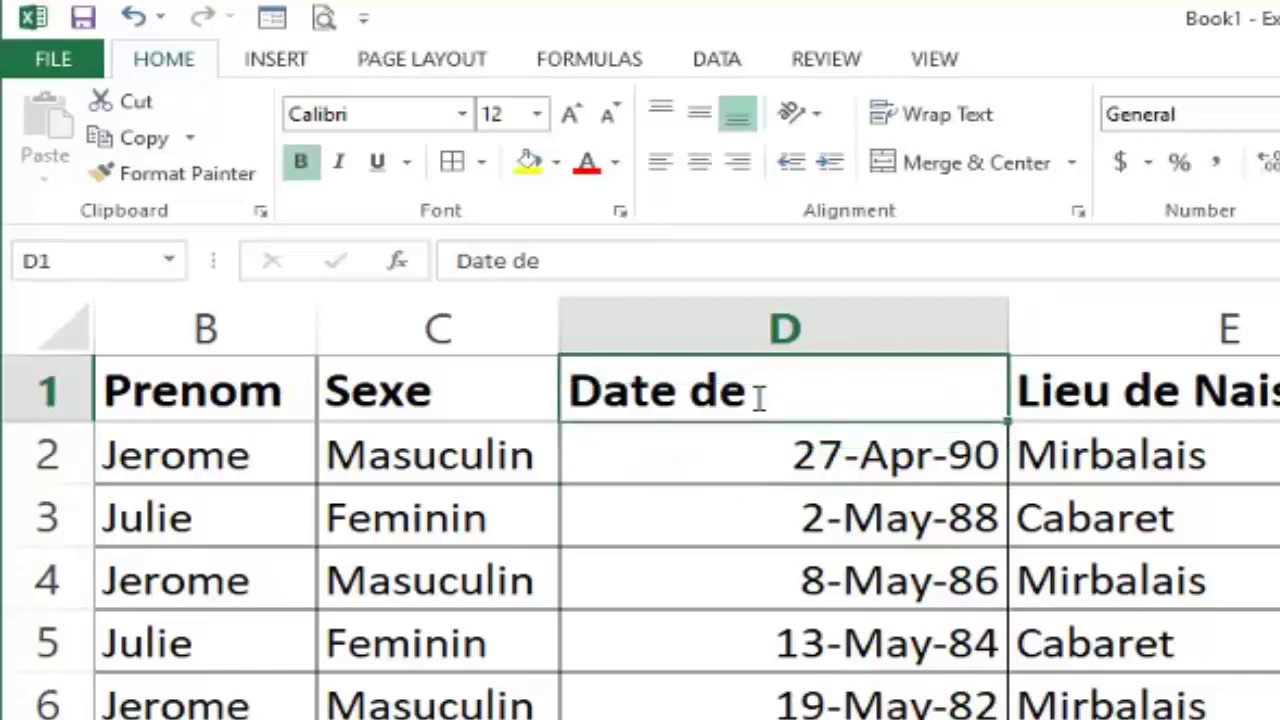
double_click(757, 397)
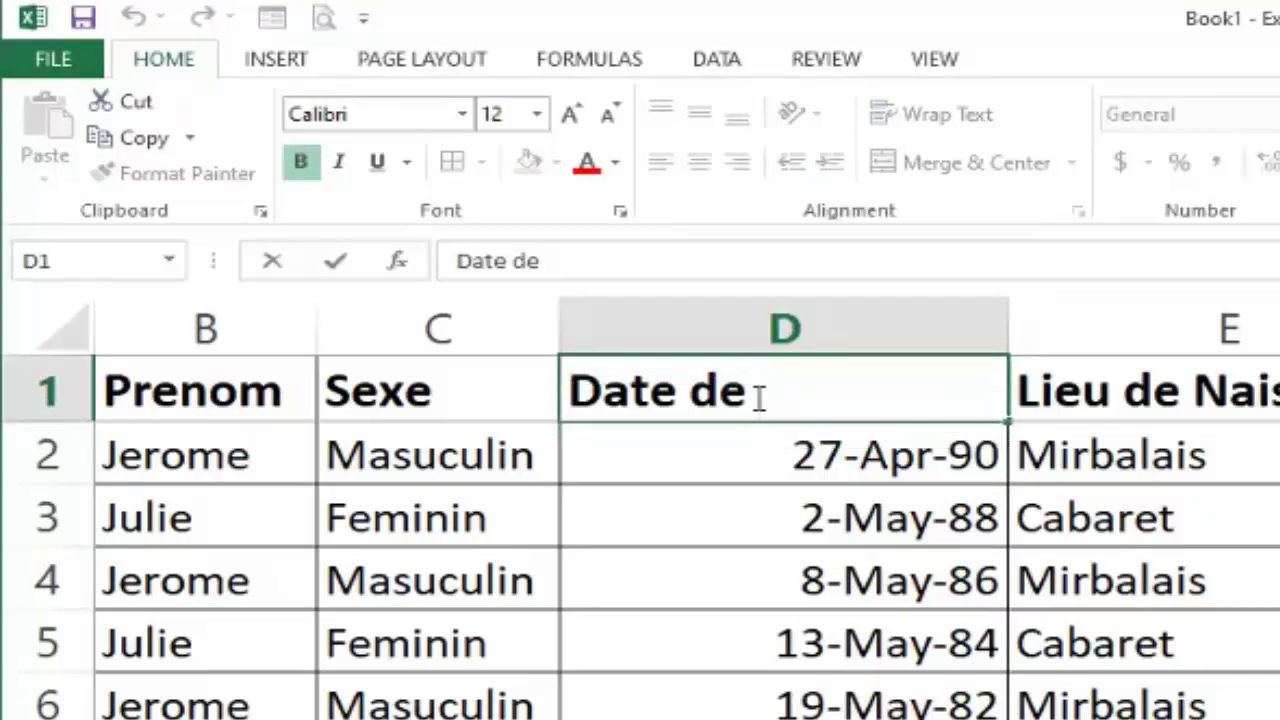
key(Escape)
key(alt)
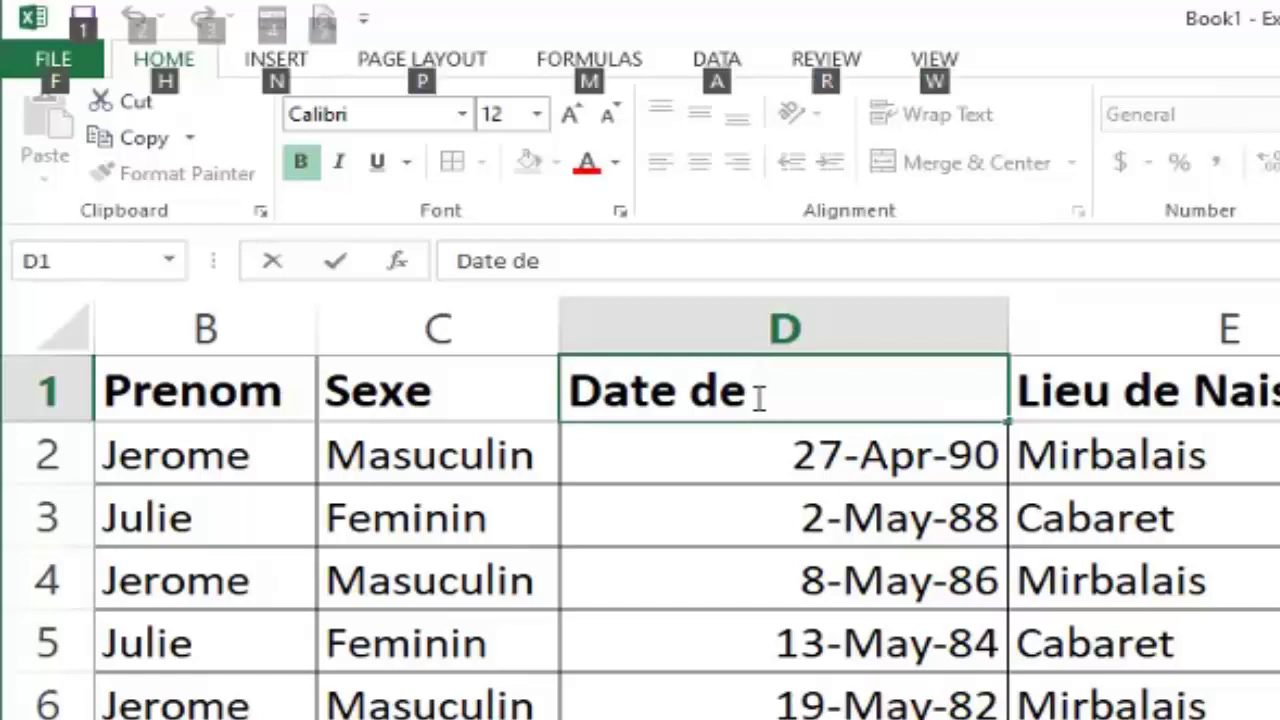
key(BackSpace)
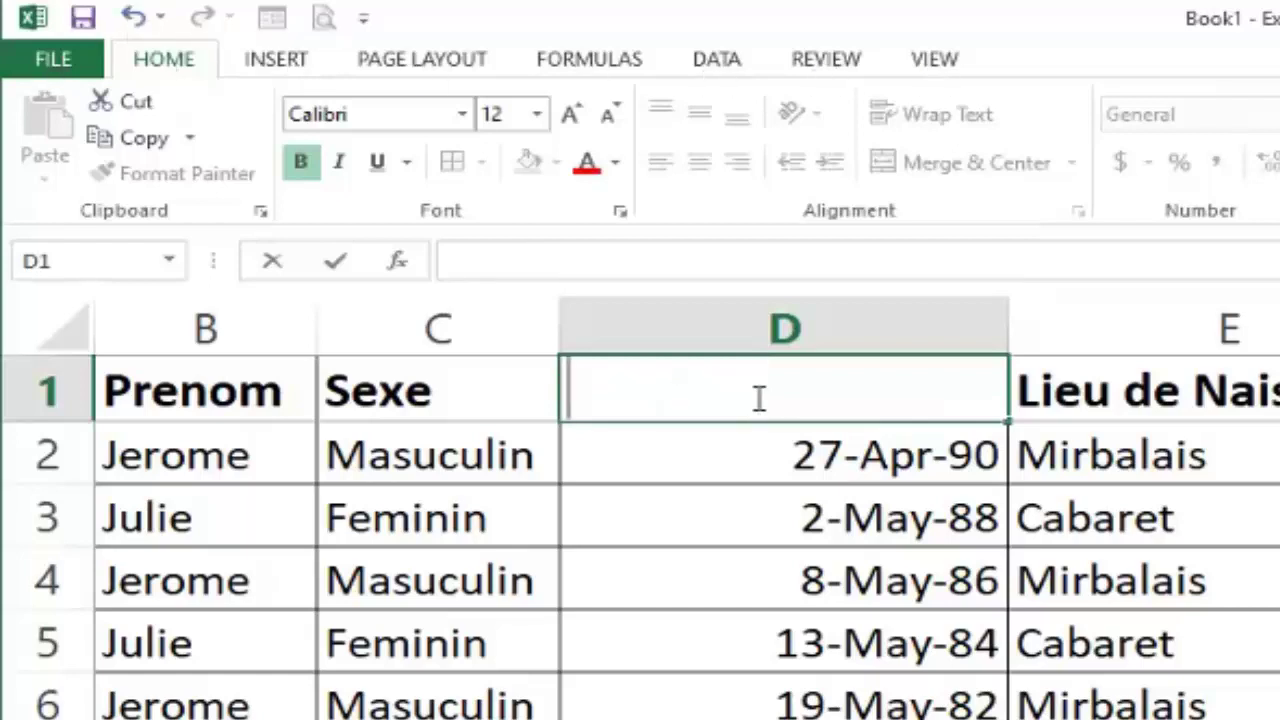
text(Date de)
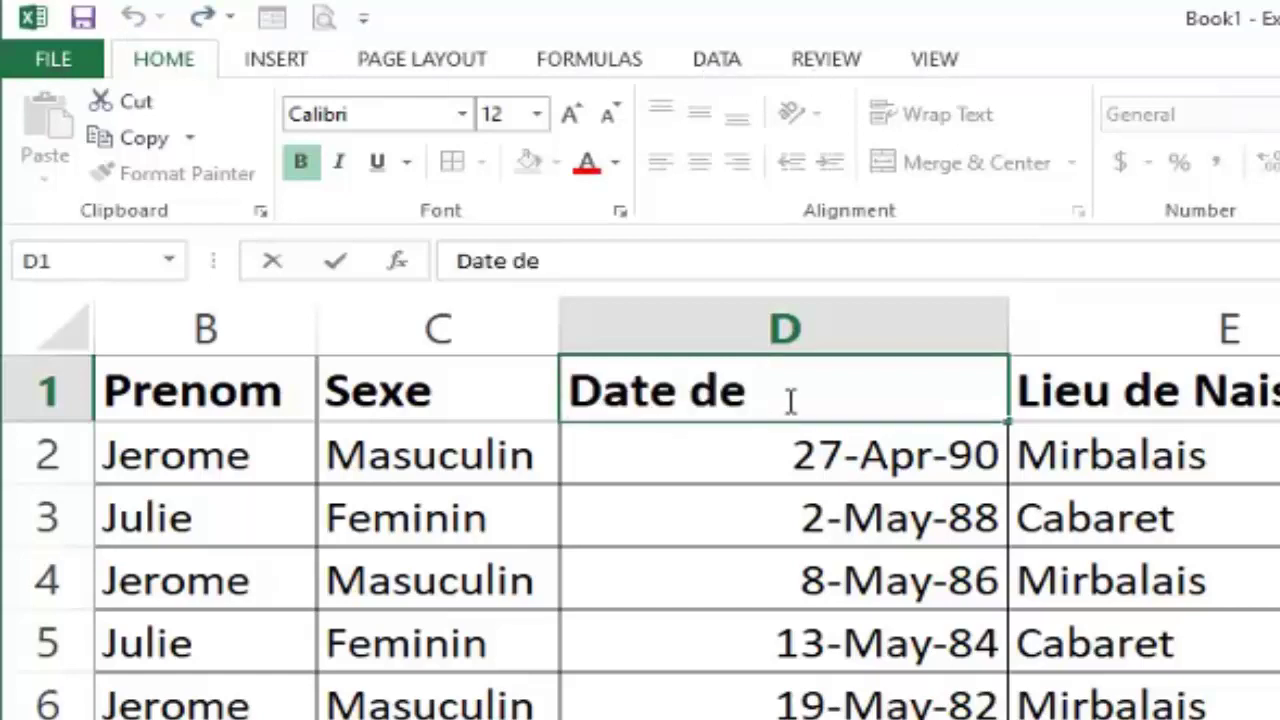
key(Escape)
key(BackSpace)
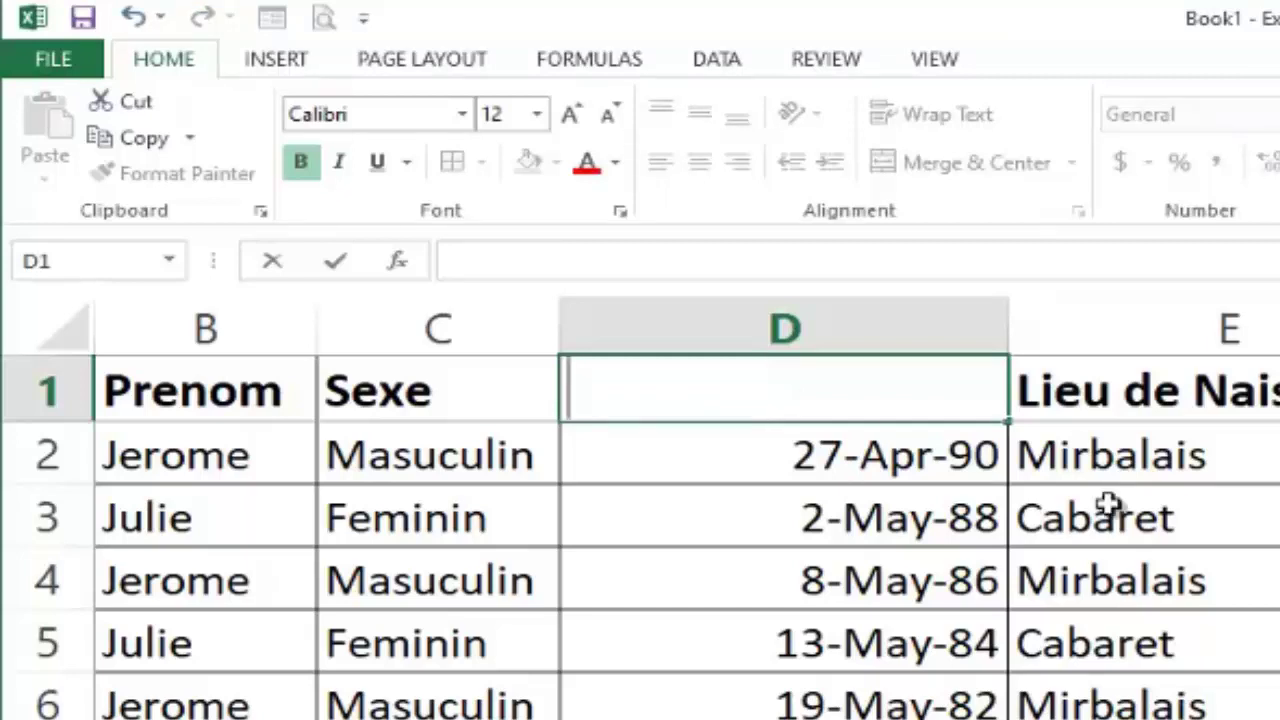
key(ctrl+z)
text(Date de)
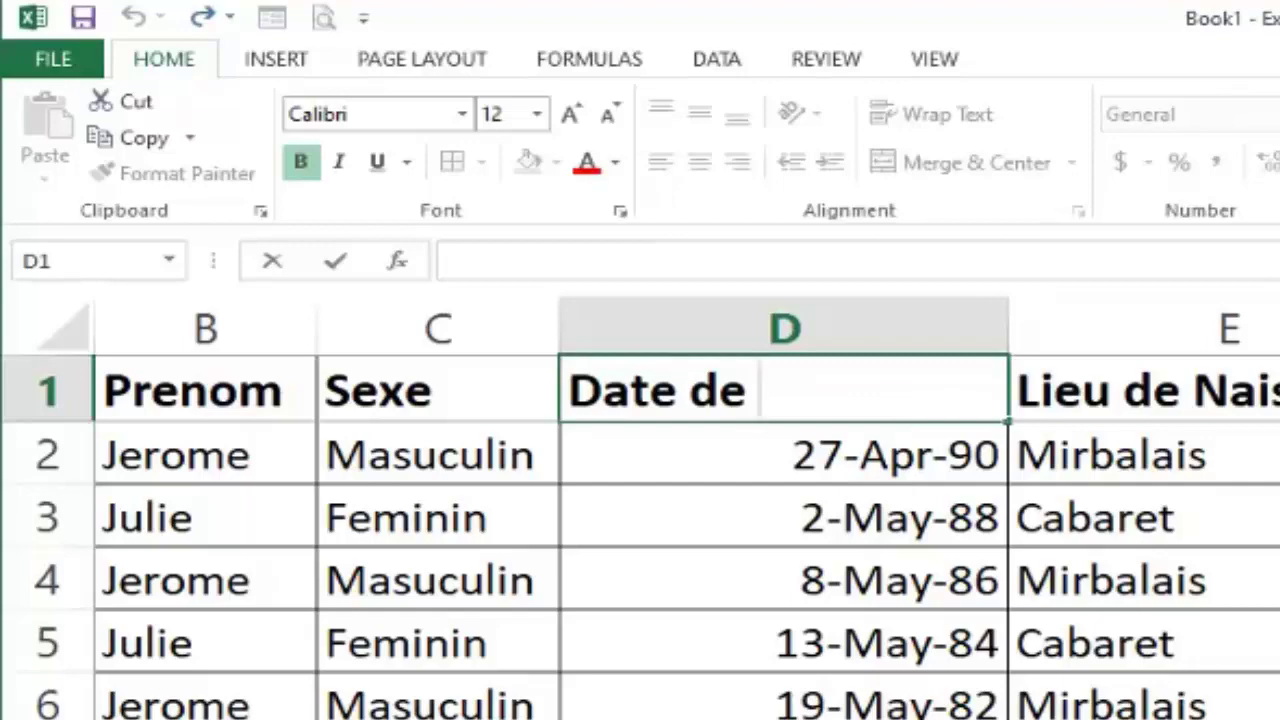
Step: Commit the 'Date de' header in D1, then zoom out over the whole employee table and back in
click(1140, 719)
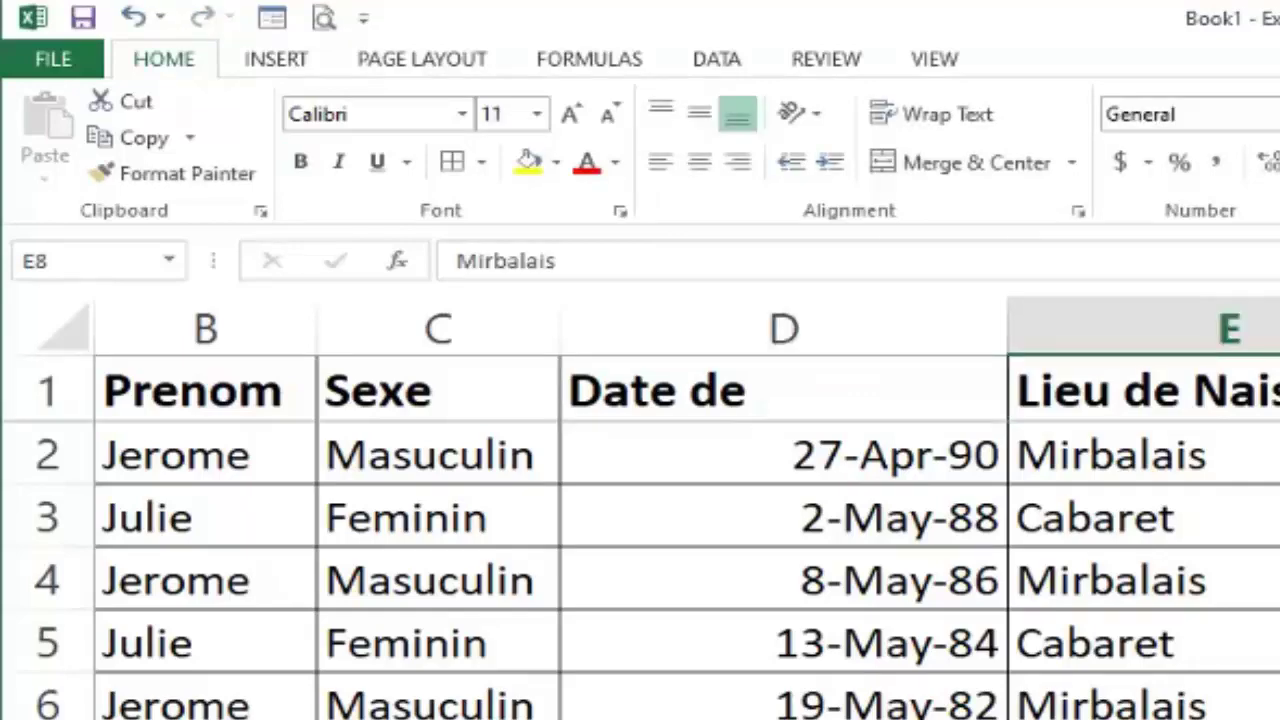
scroll(640, 508, down, 1)
scroll(640, 508, down, 1)
scroll(640, 508, down, 1)
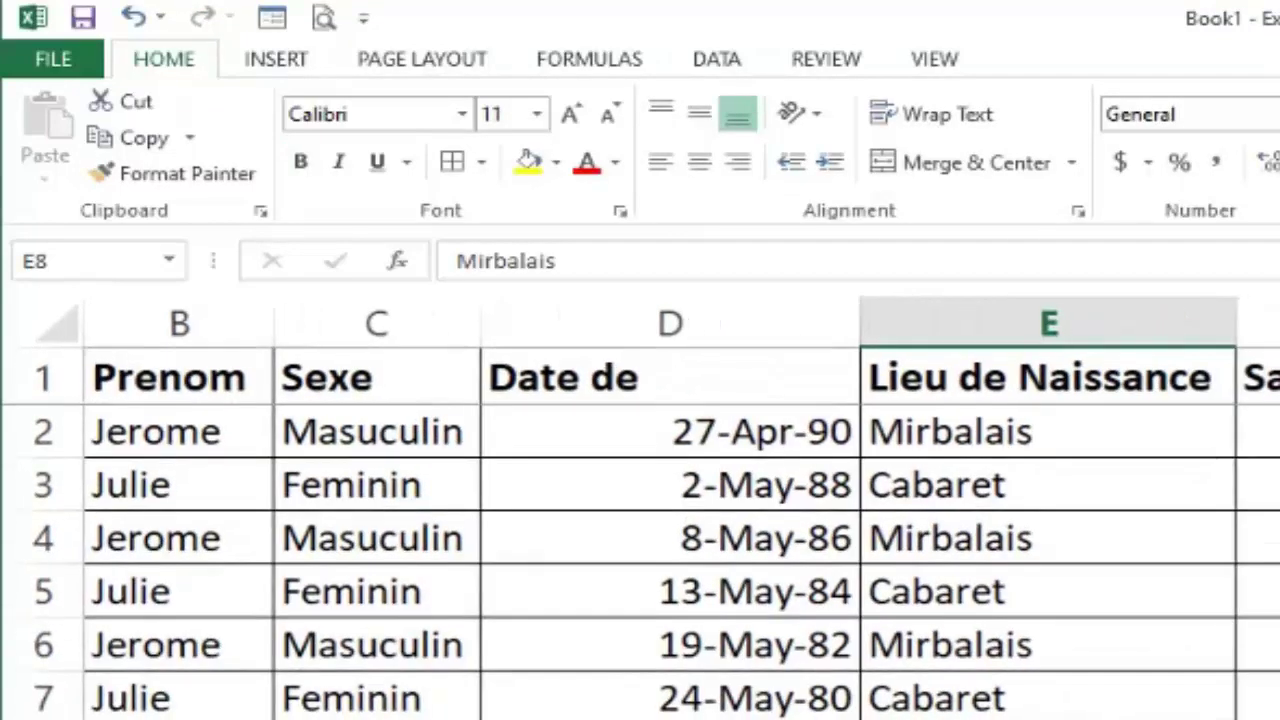
scroll(640, 508, down, 1)
scroll(745, 357, down, 1)
scroll(745, 357, down, 1)
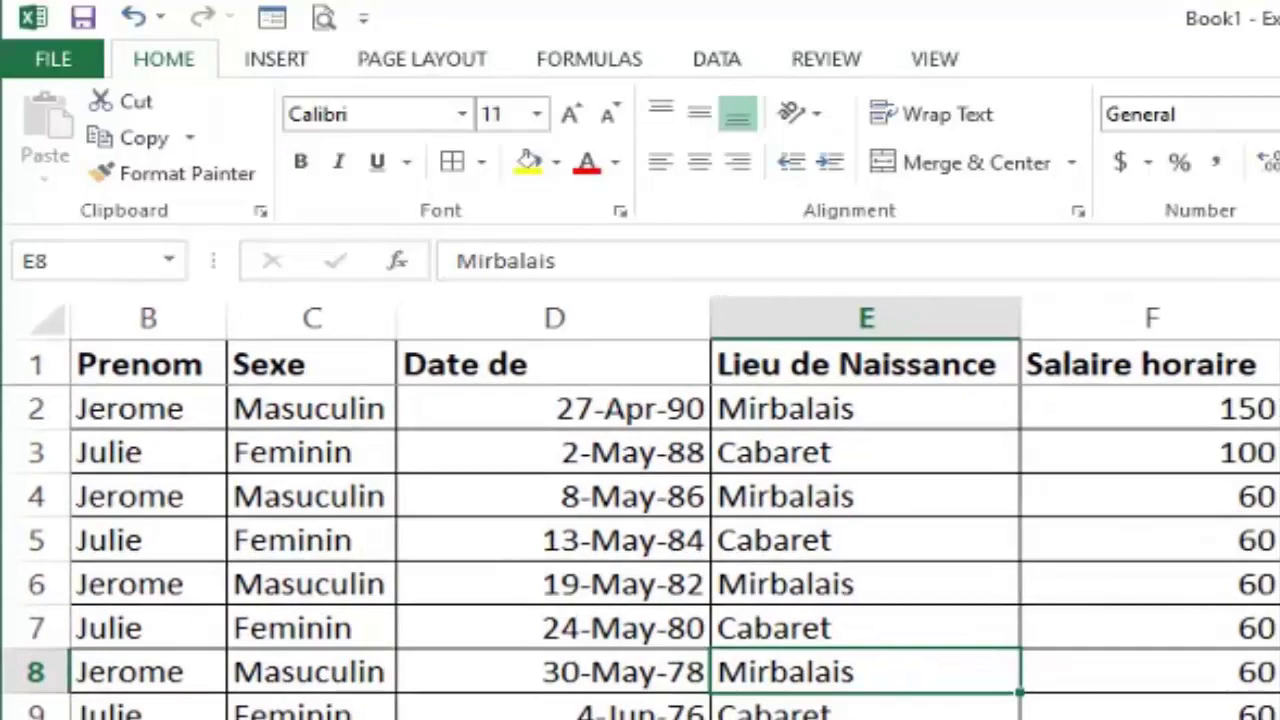
scroll(745, 357, down, 1)
scroll(550, 300, down, 1)
scroll(486, 306, down, 1)
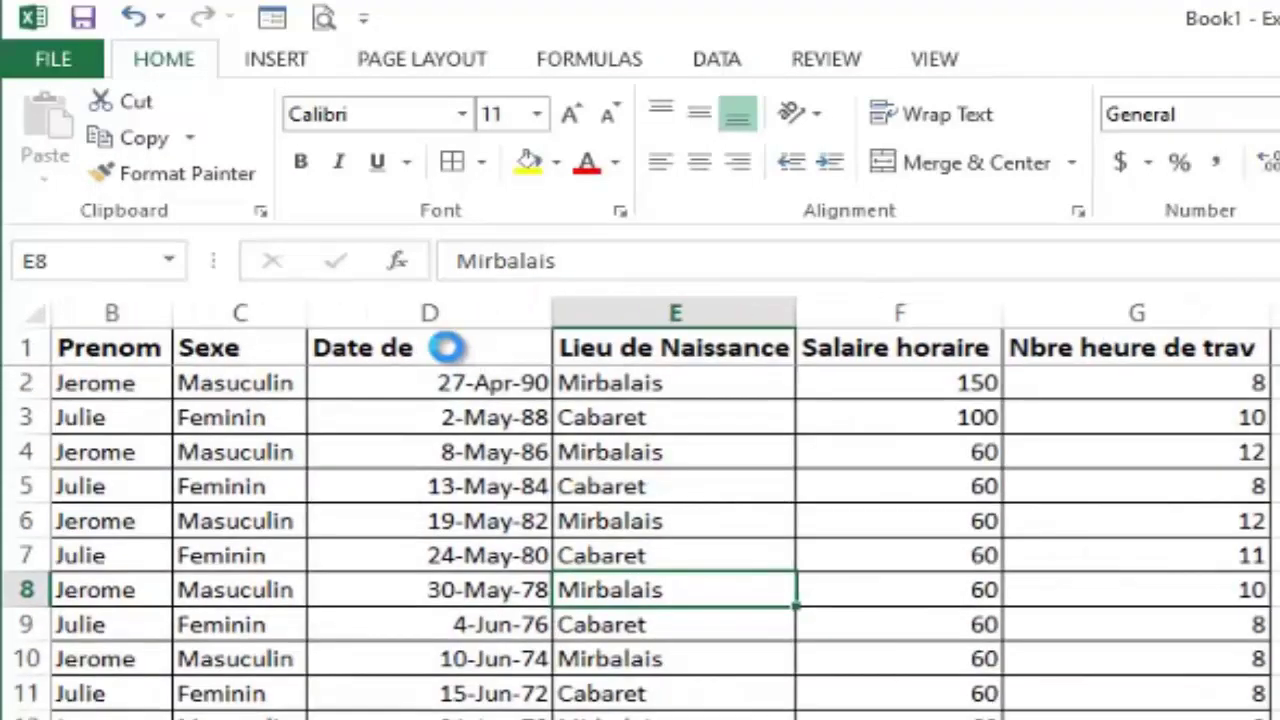
scroll(440, 345, down, 2)
scroll(432, 347, down, 1)
scroll(432, 347, down, 1)
scroll(432, 347, down, 1)
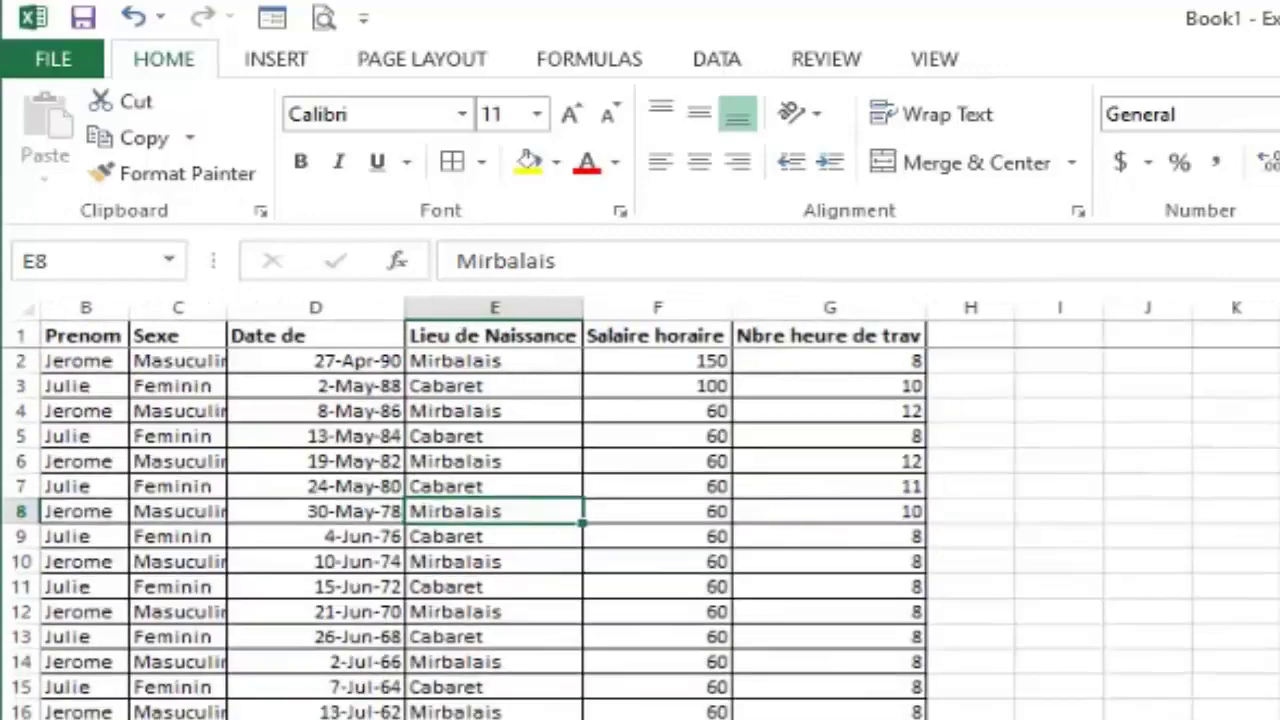
scroll(432, 347, down, 2)
scroll(432, 347, down, 1)
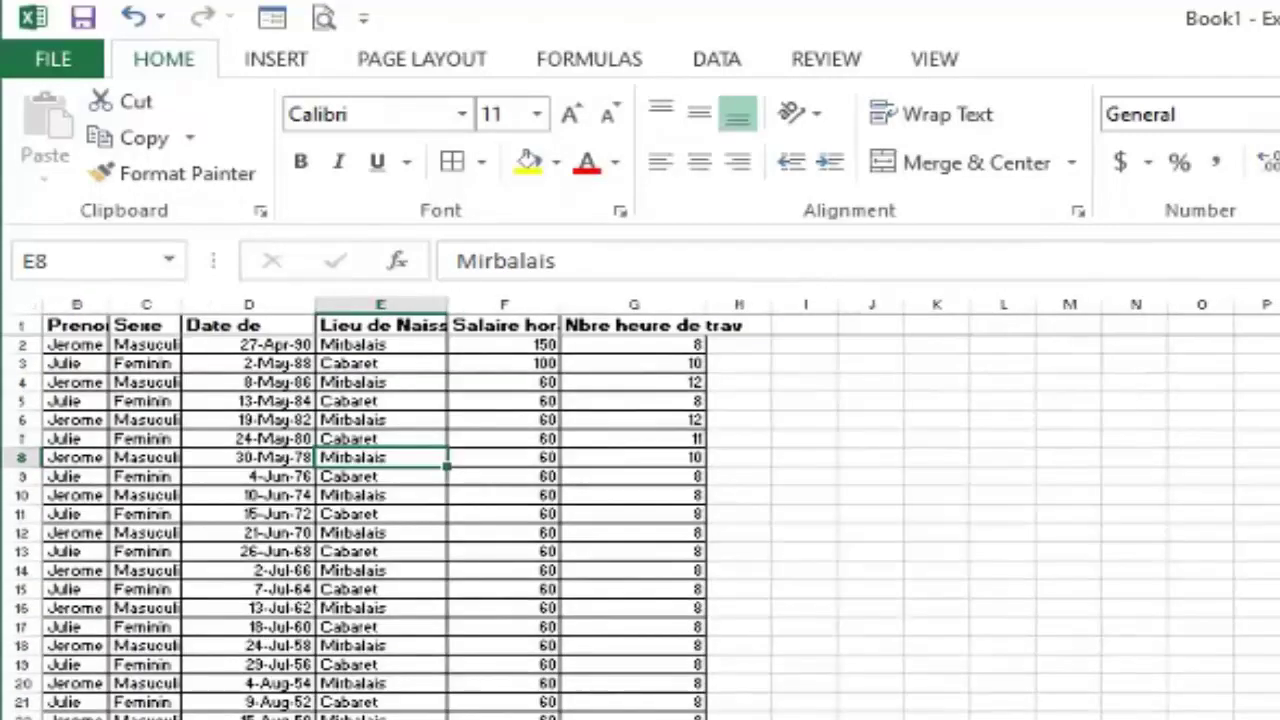
scroll(432, 347, down, 2)
scroll(432, 347, down, 1)
scroll(432, 347, down, 1)
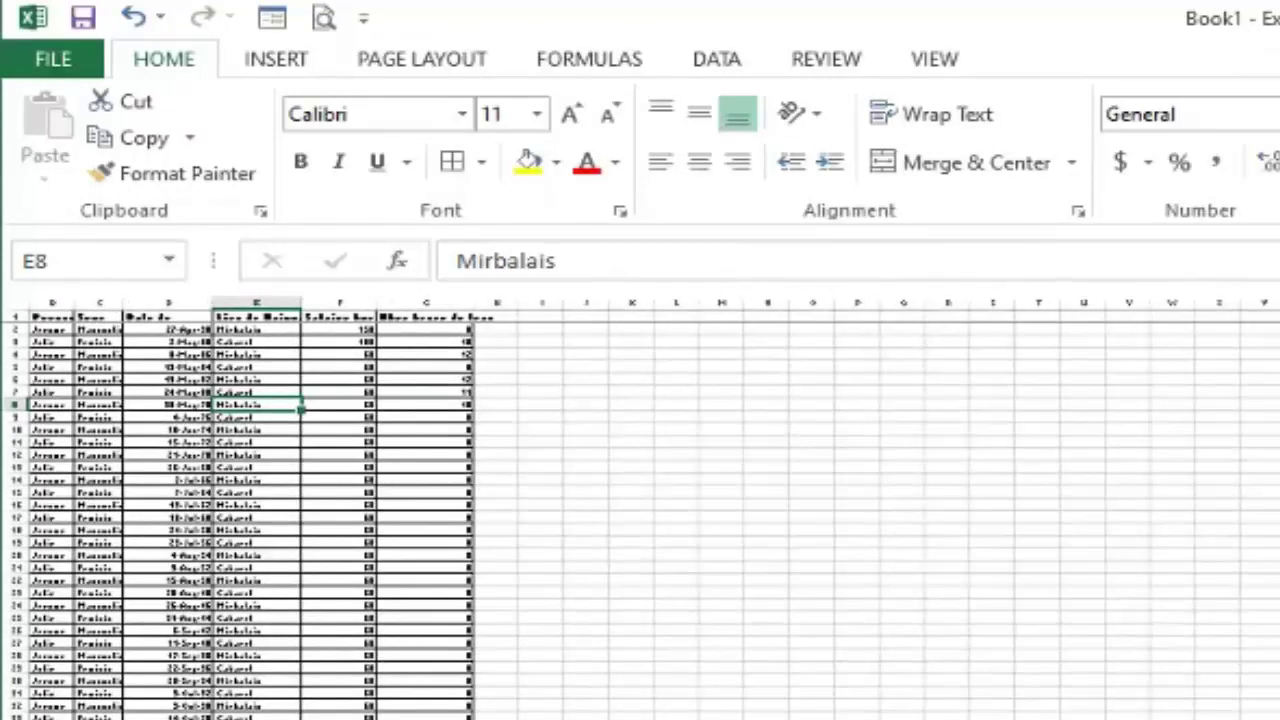
scroll(432, 347, up, 2)
scroll(432, 347, up, 1)
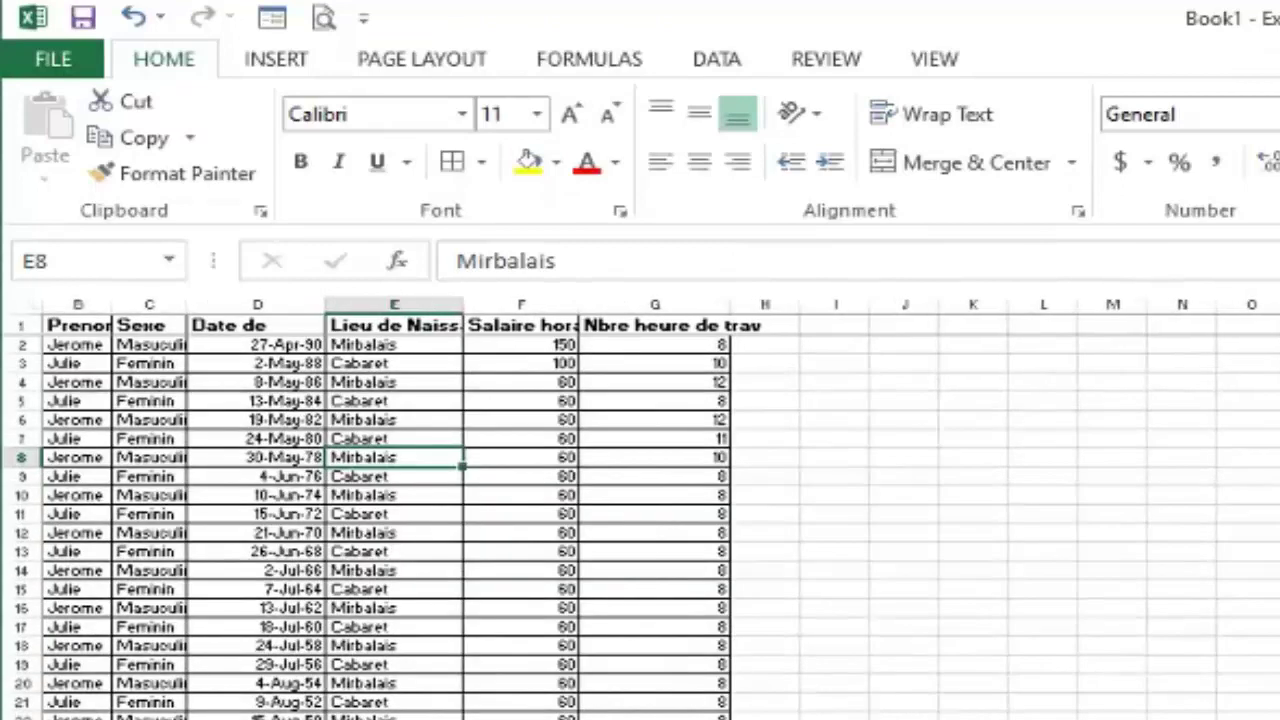
scroll(432, 347, up, 2)
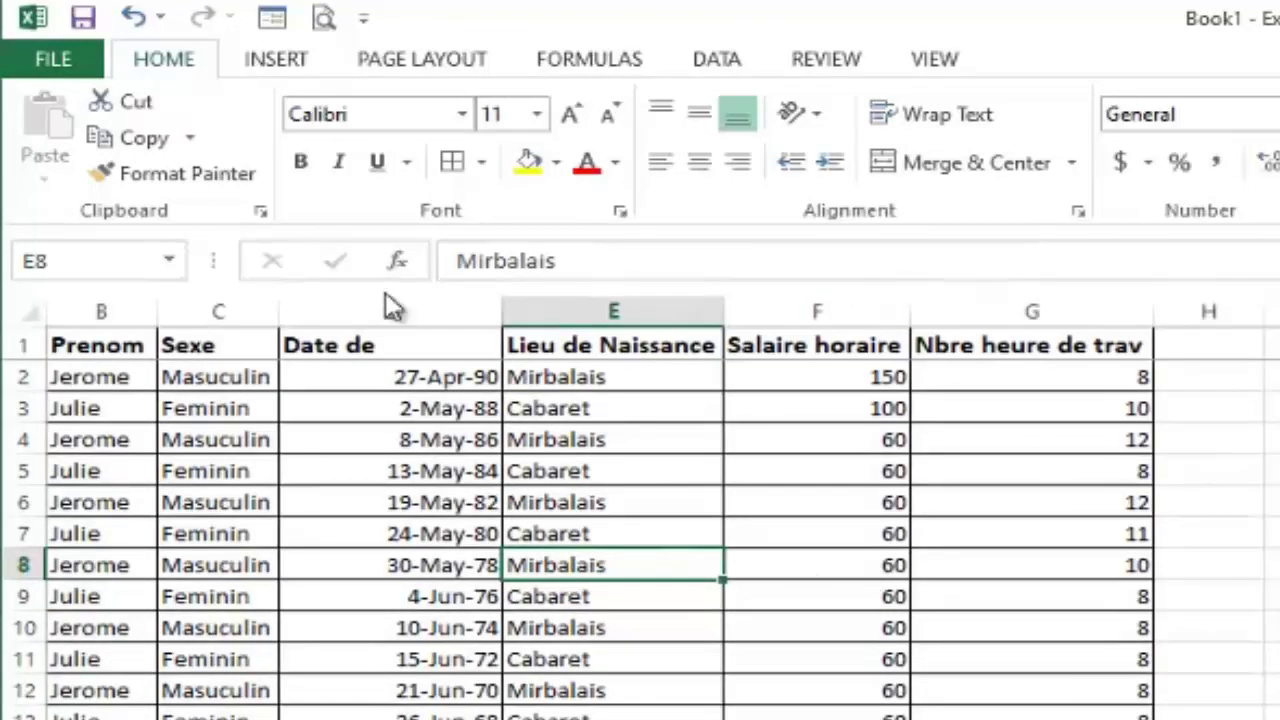
Step: Add a line break after 'Date de' in D1 so the header wraps onto two lines
click(388, 345)
double_click(388, 345)
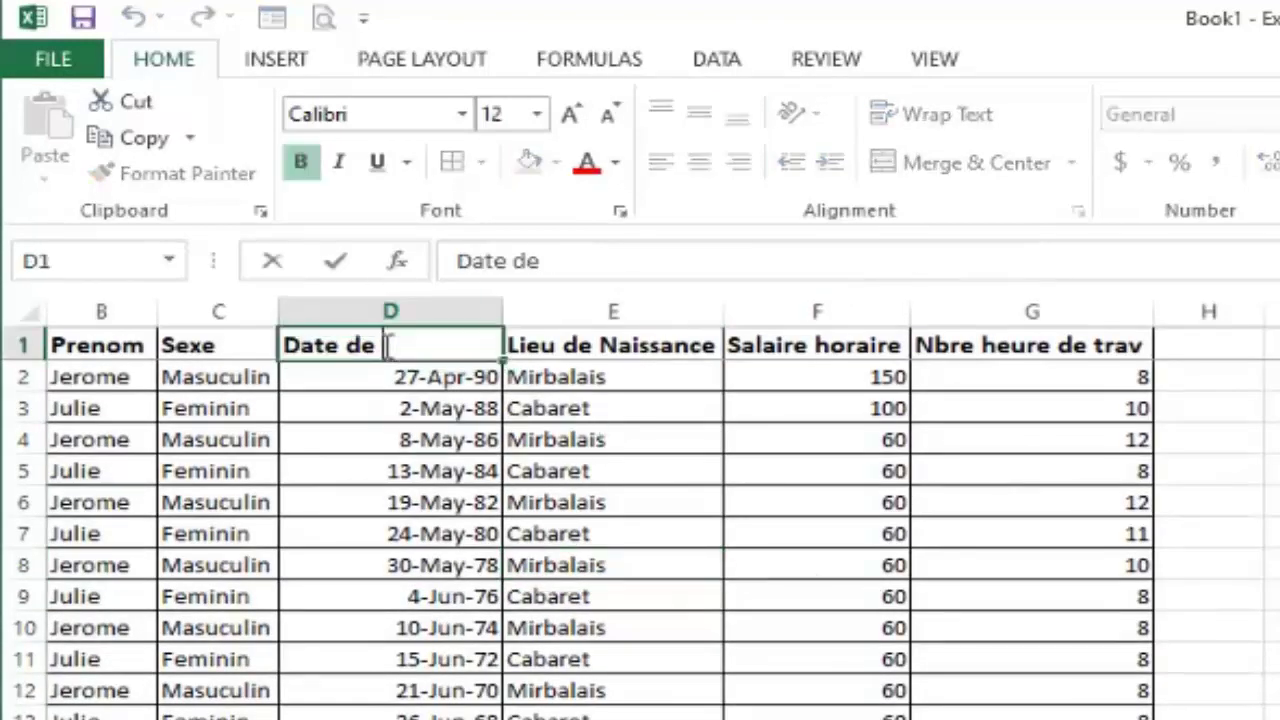
key(Return)
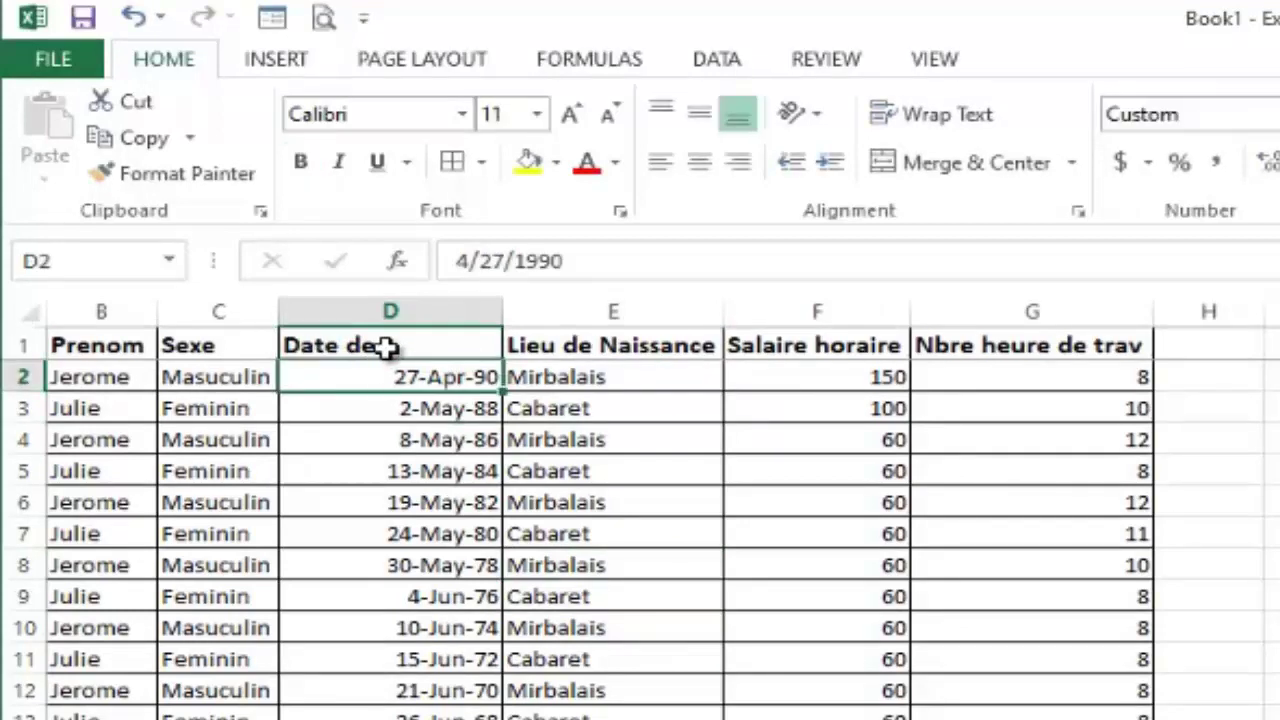
click(388, 346)
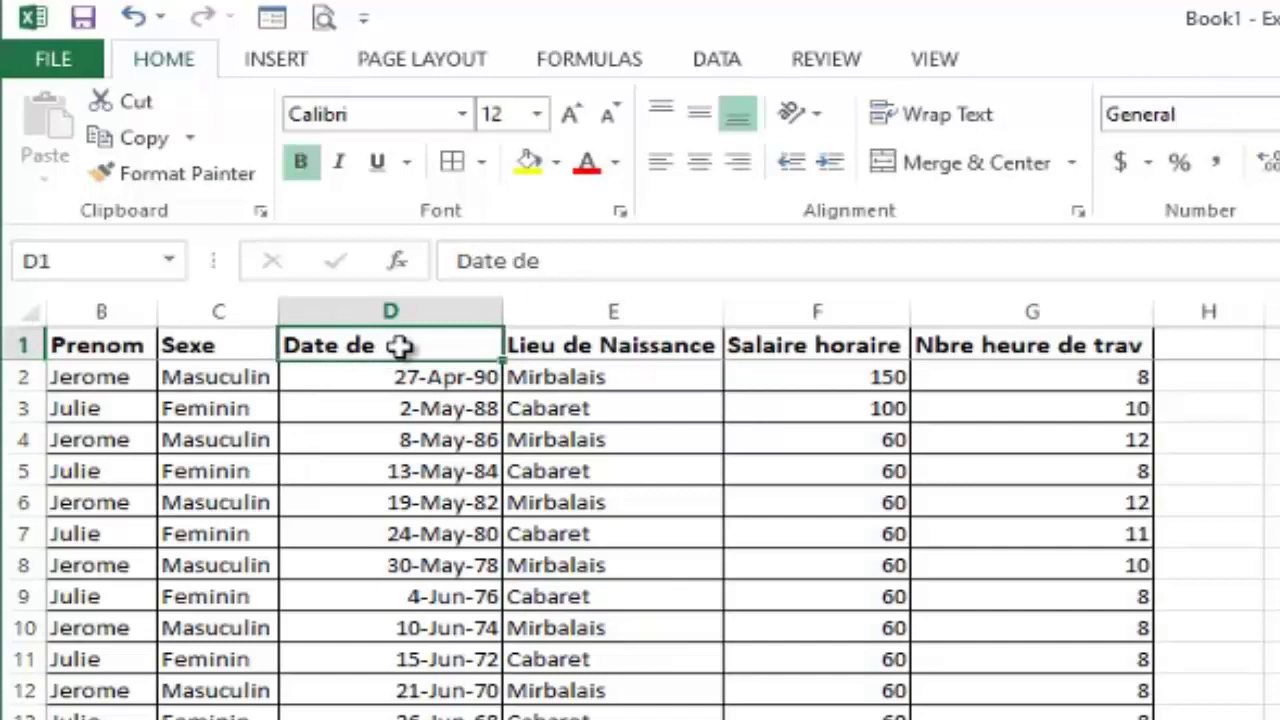
double_click(390, 345)
key(alt+Return)
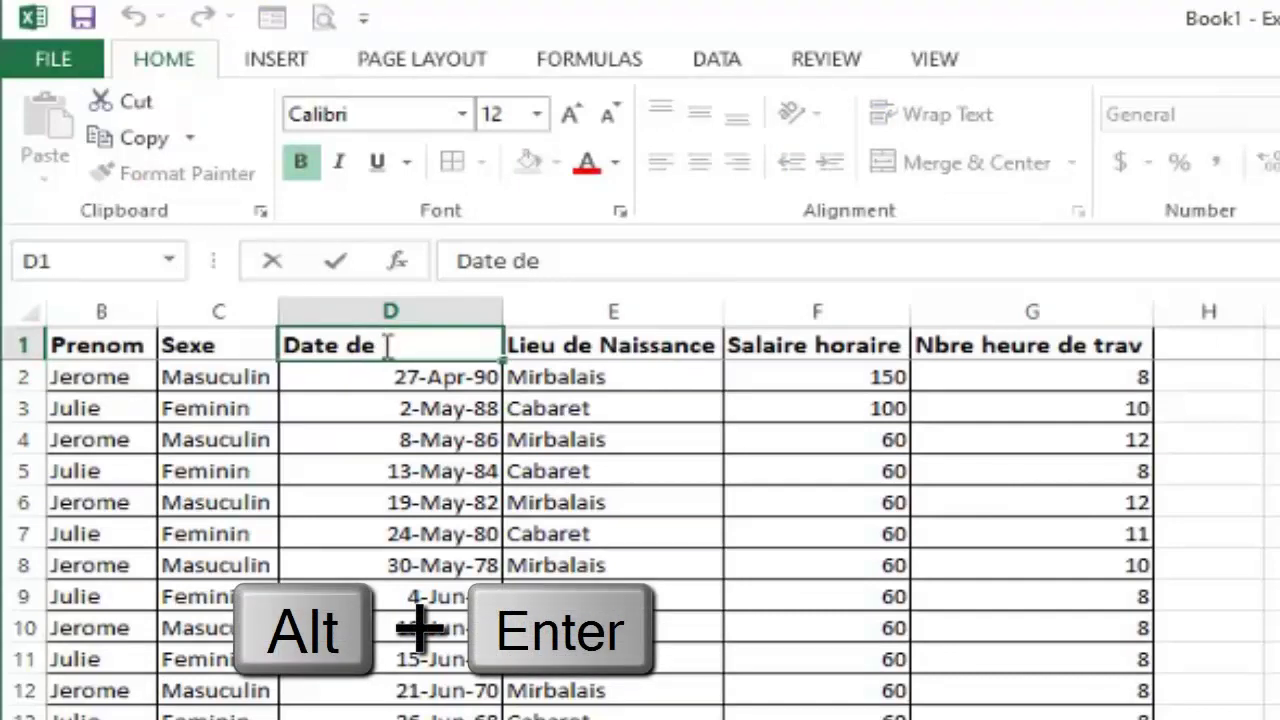
key(alt+Return)
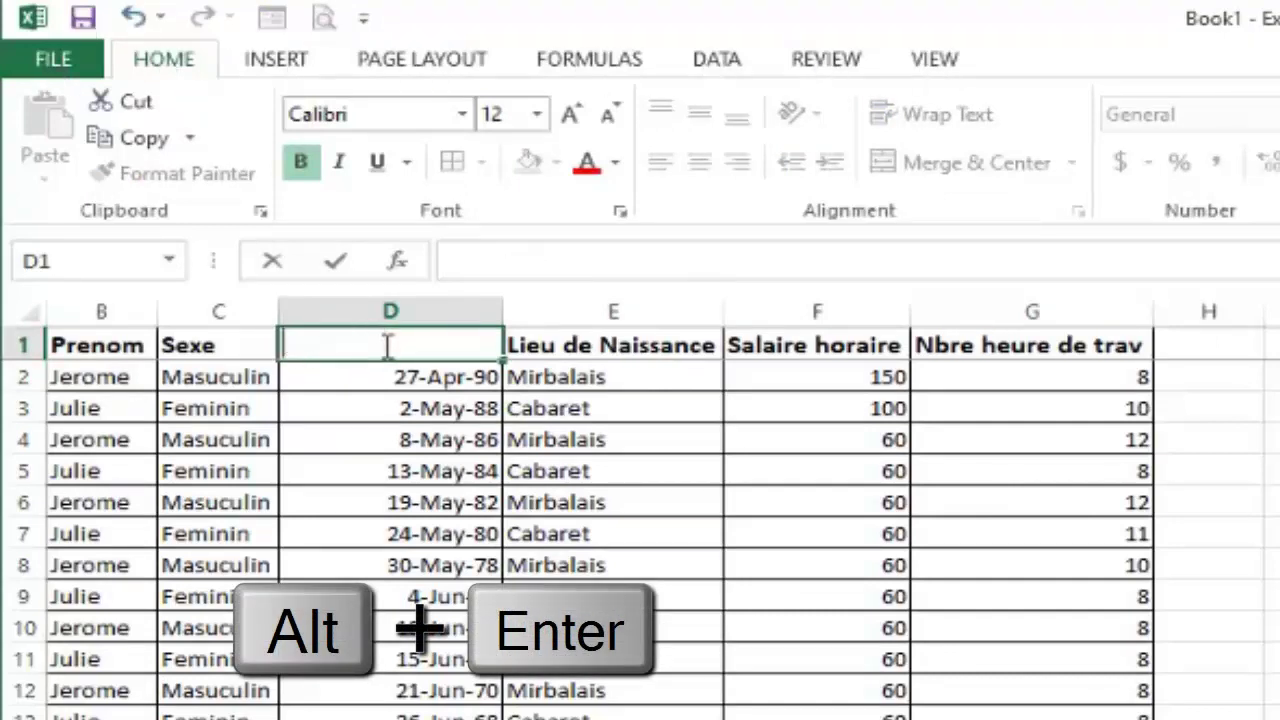
key(ctrl+Return)
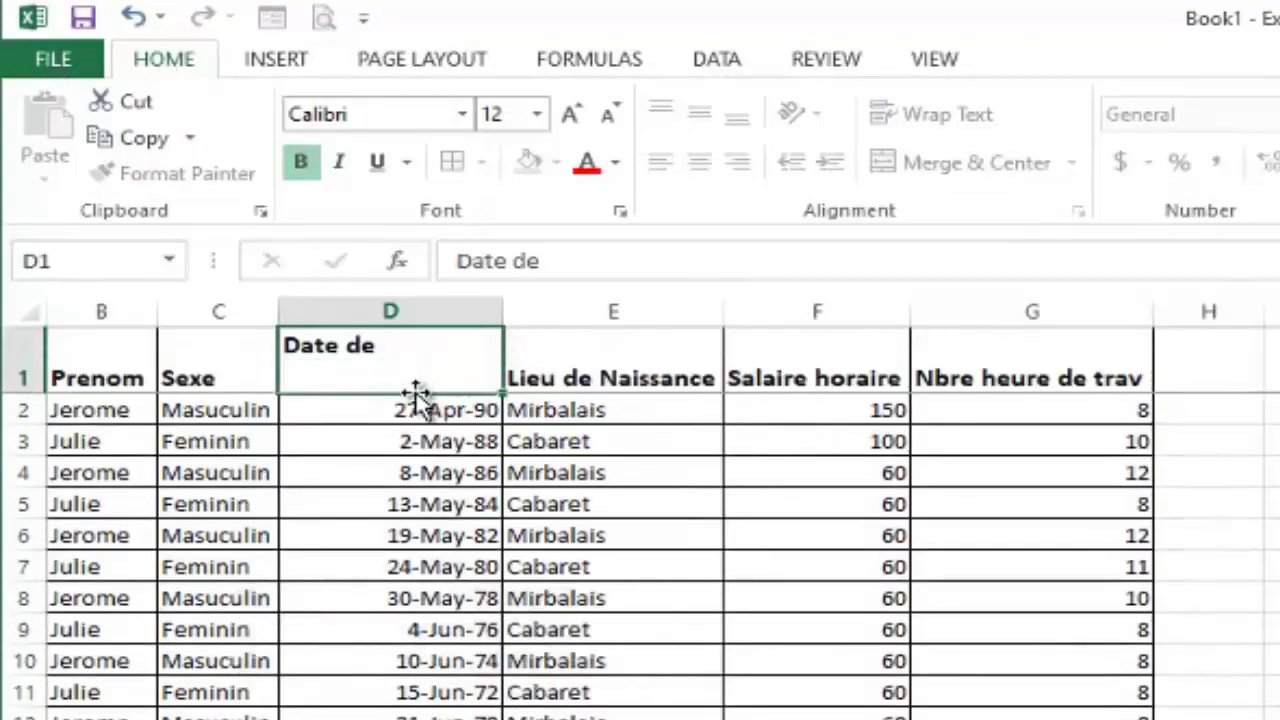
Step: Type 'naissance' on the second line so D1 reads 'Date de naissance'
double_click(316, 376)
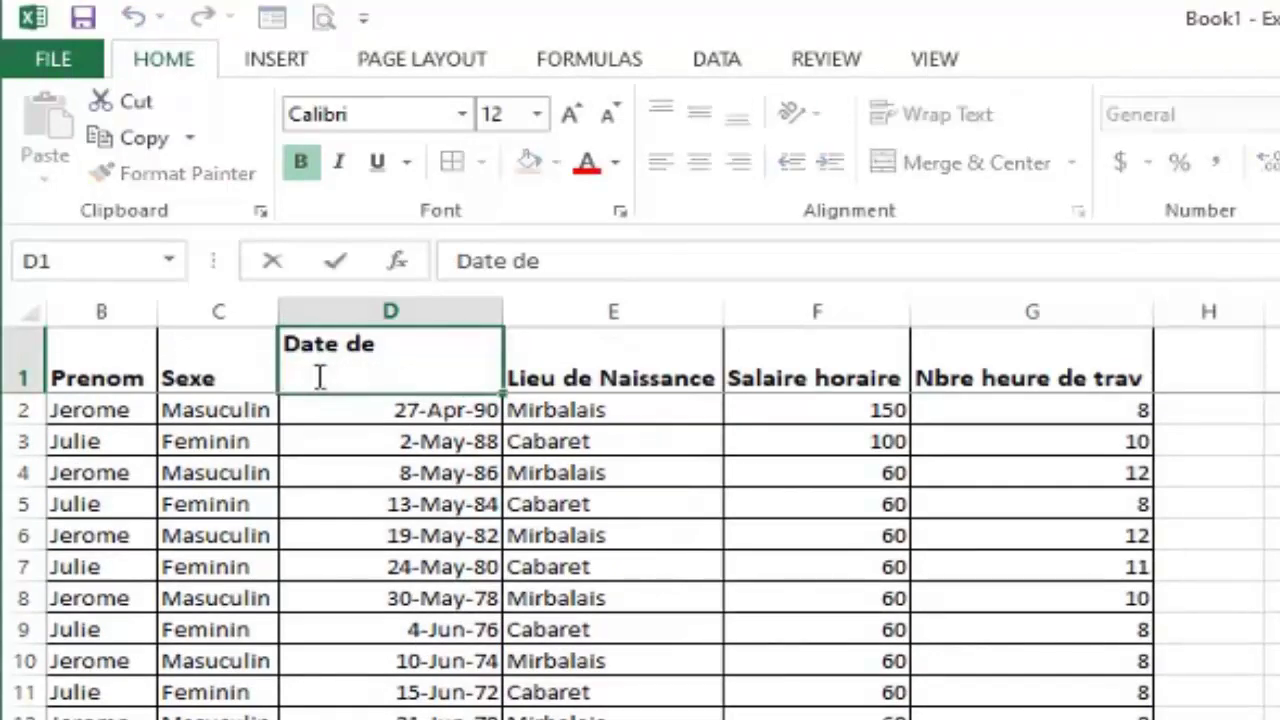
text(n)
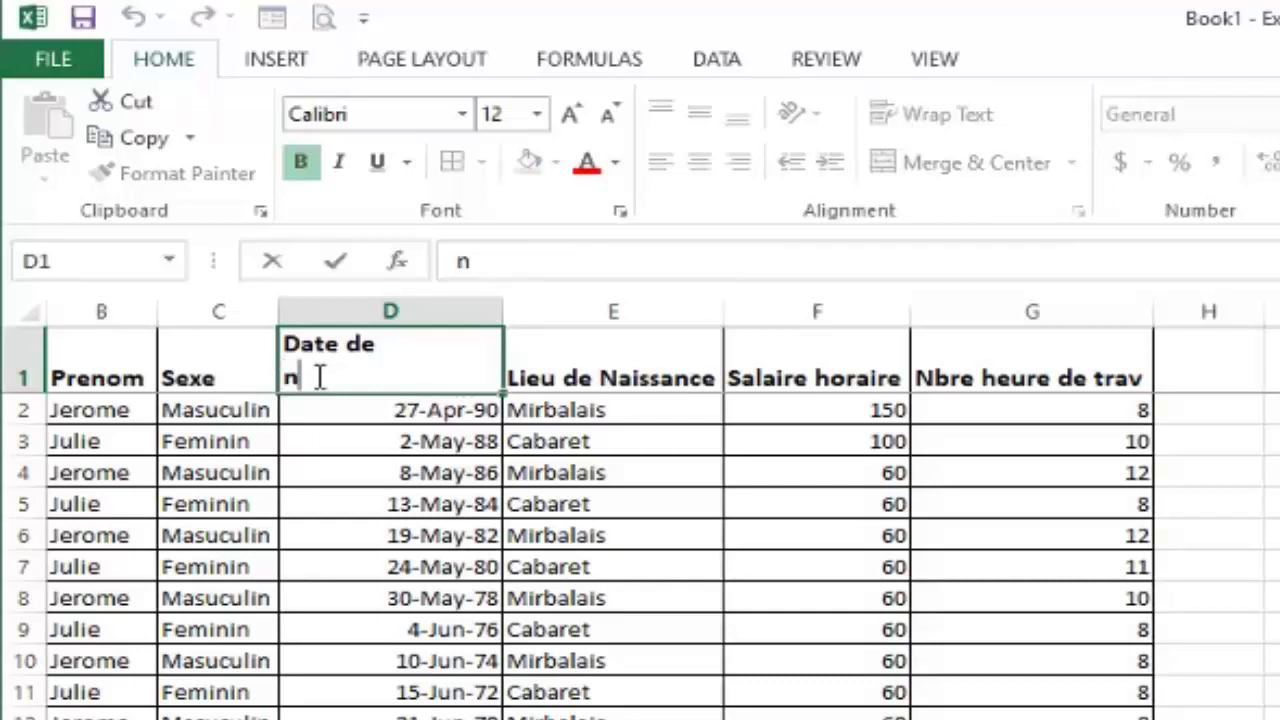
text(aissanc)
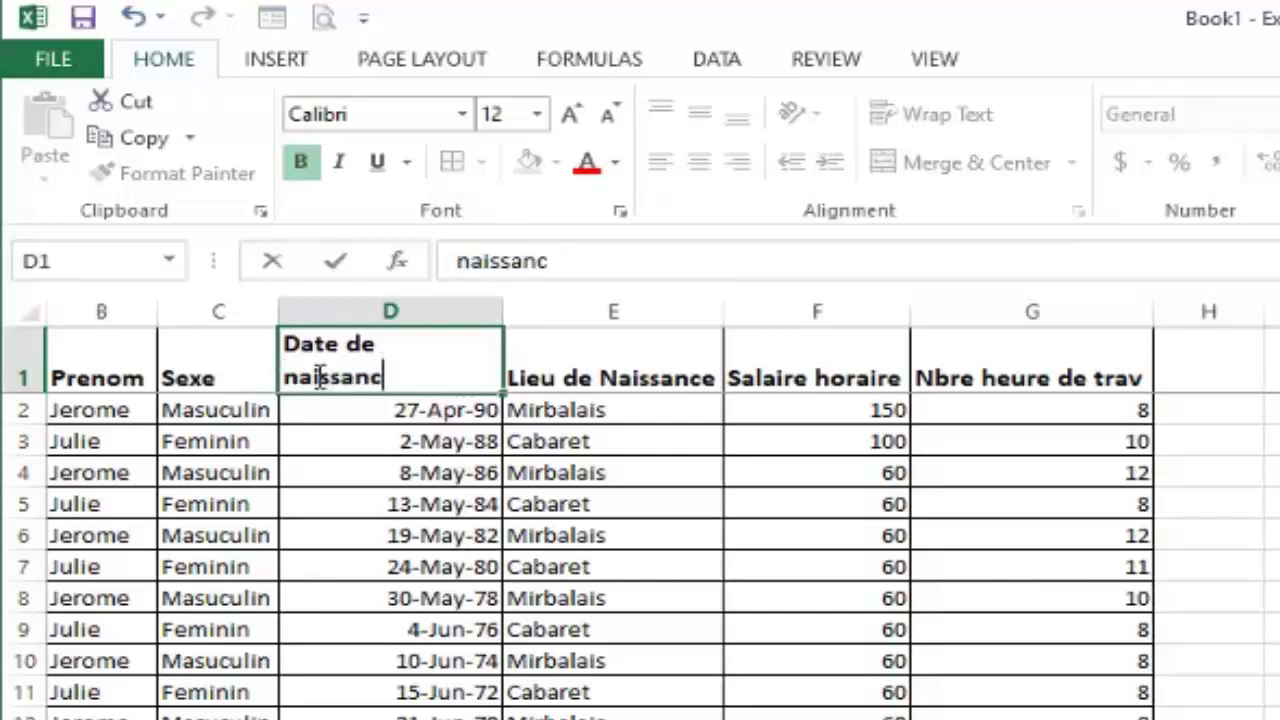
text(e)
key(ctrl+Return)
key(Return)
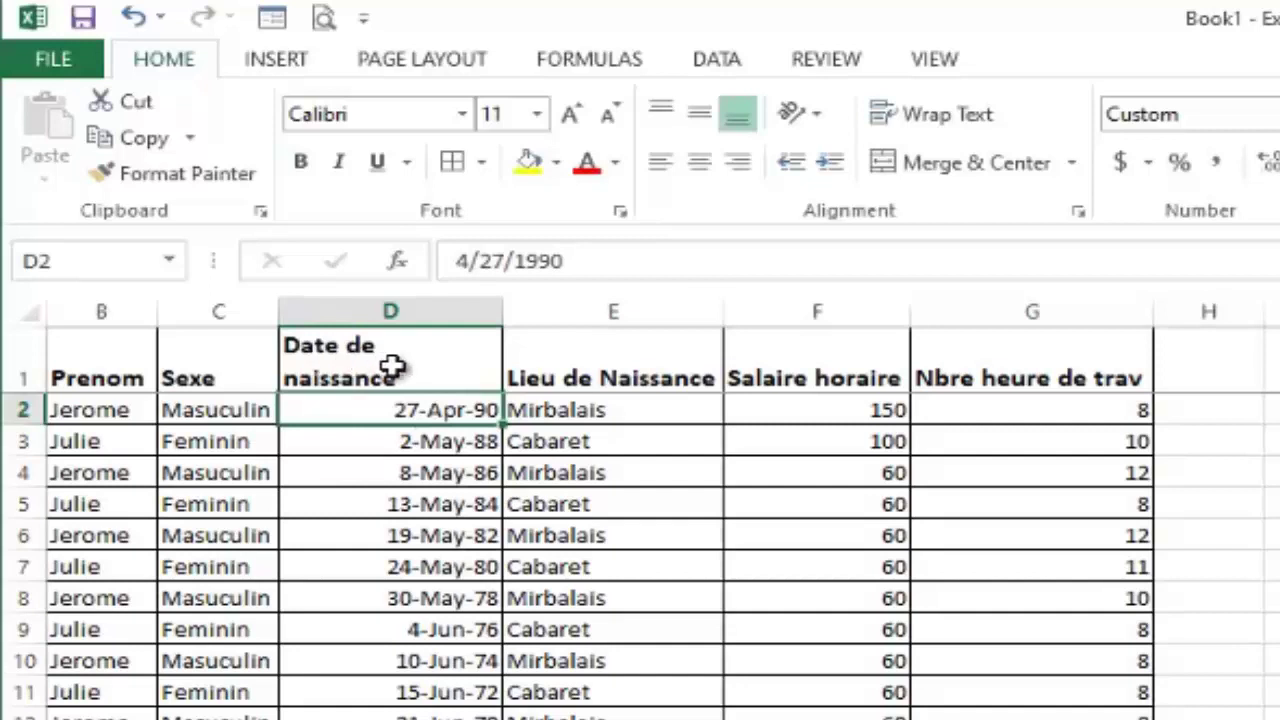
Step: Break the E1, F1 and G1 headers into 'Lieu de / Naissance', 'Salaire / horaire' and 'Nbre heure / de trav'
click(392, 367)
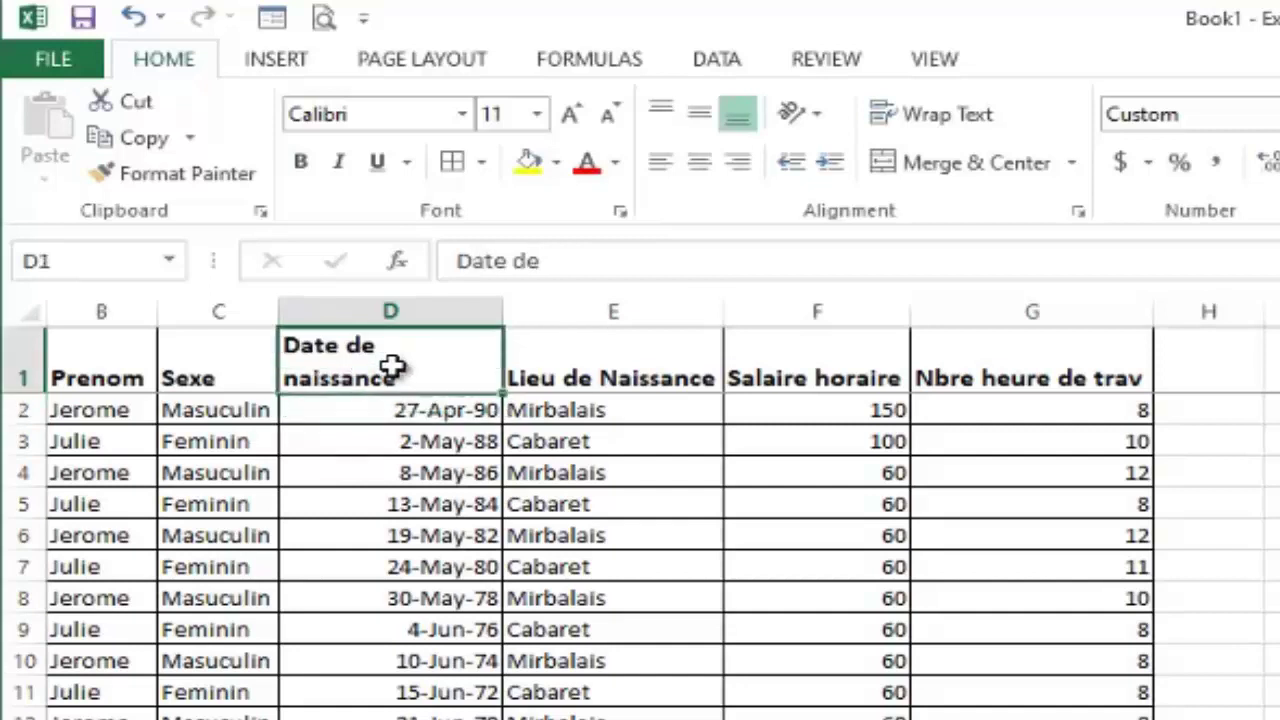
double_click(595, 377)
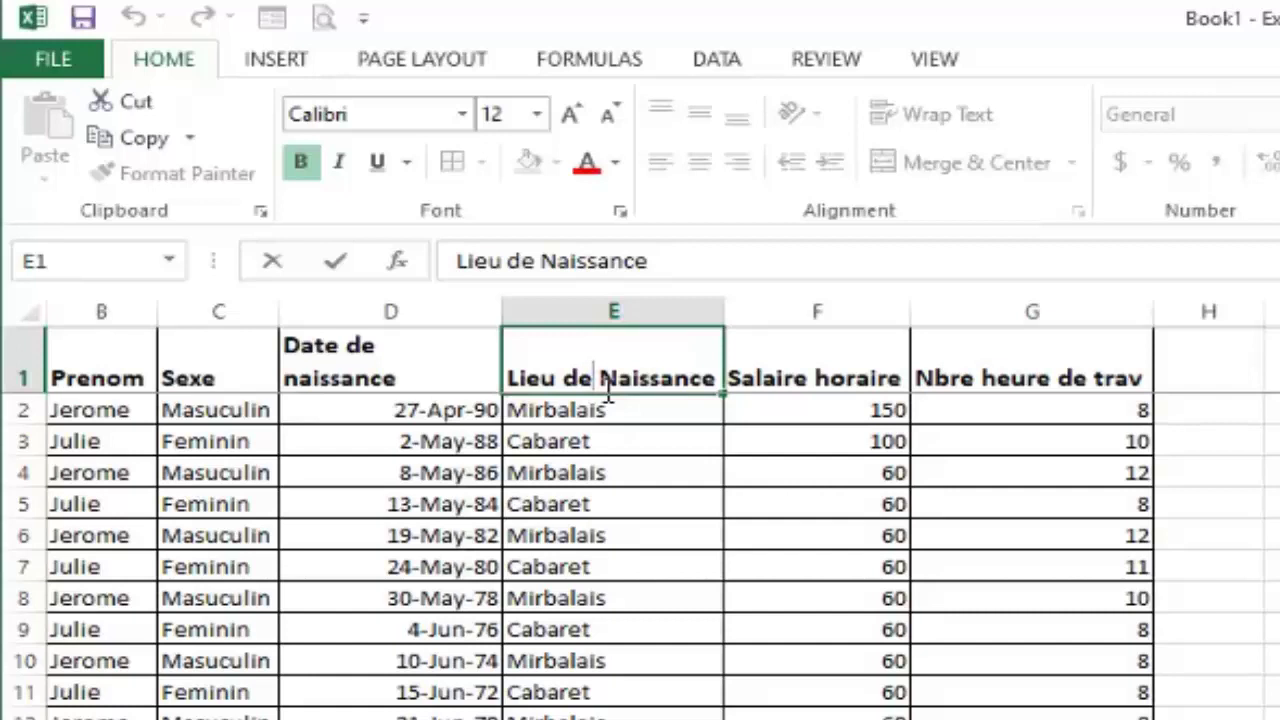
key(alt+Return)
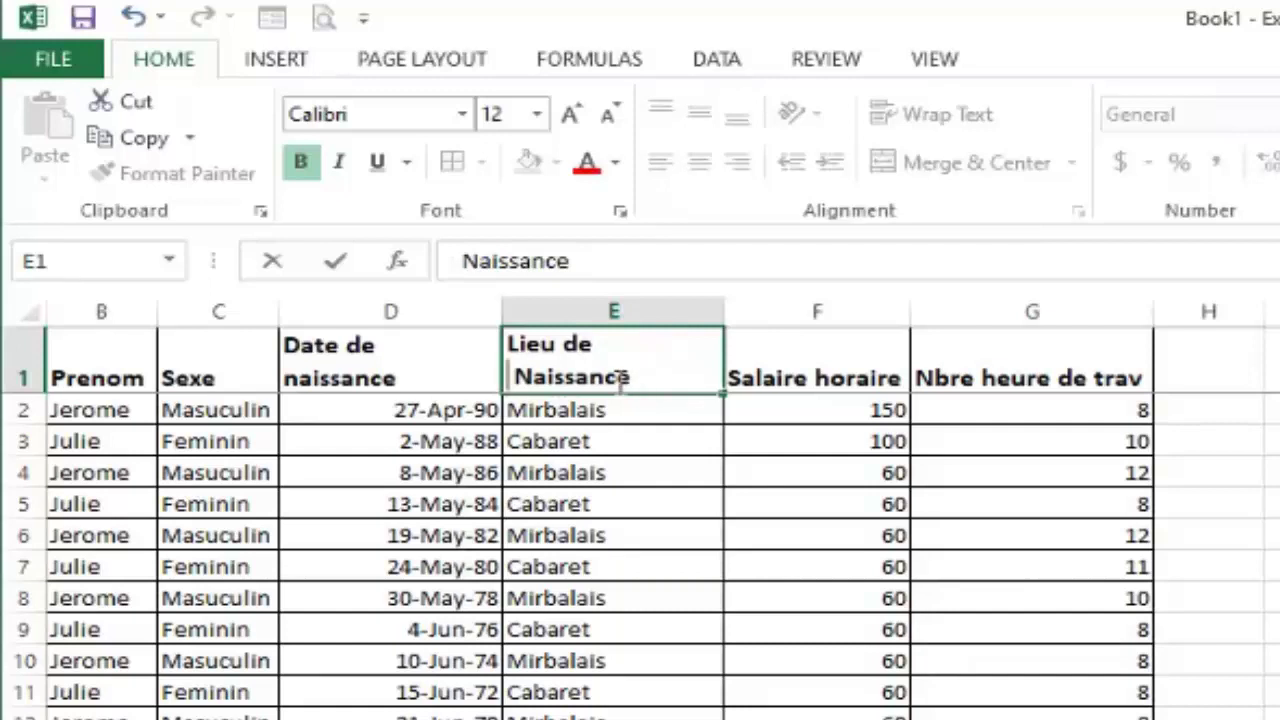
click(808, 376)
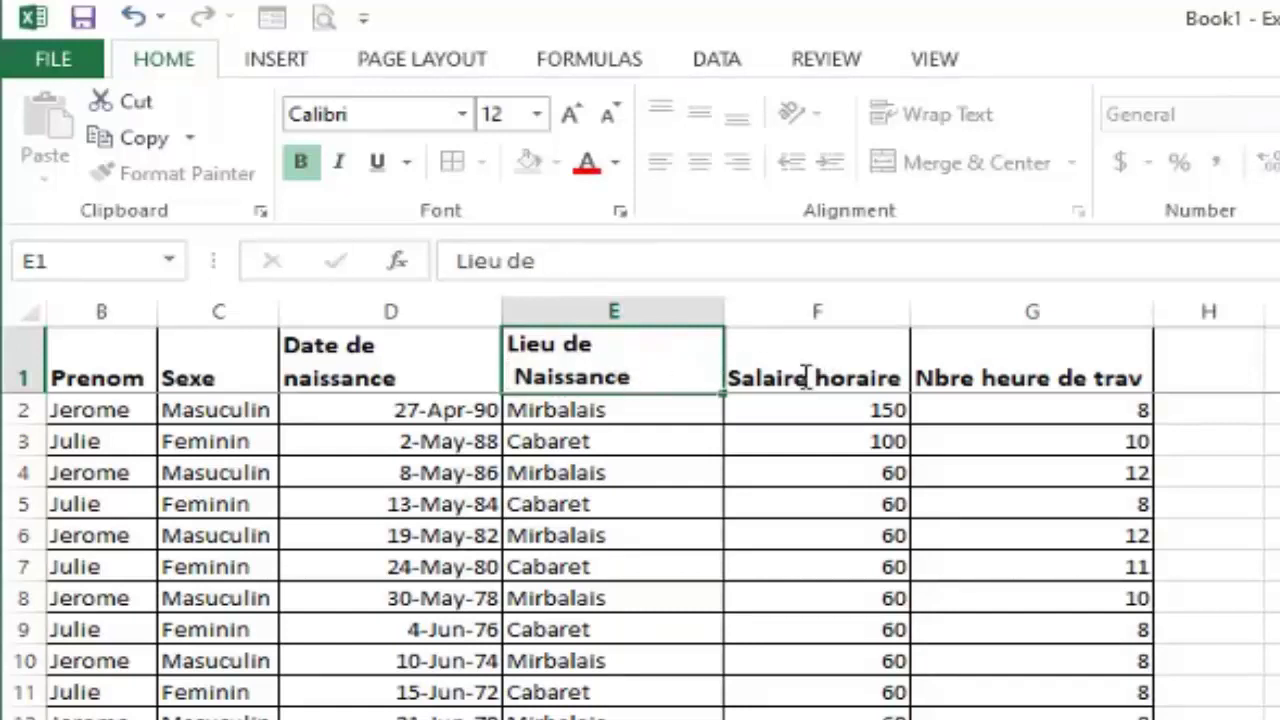
key(alt+Return)
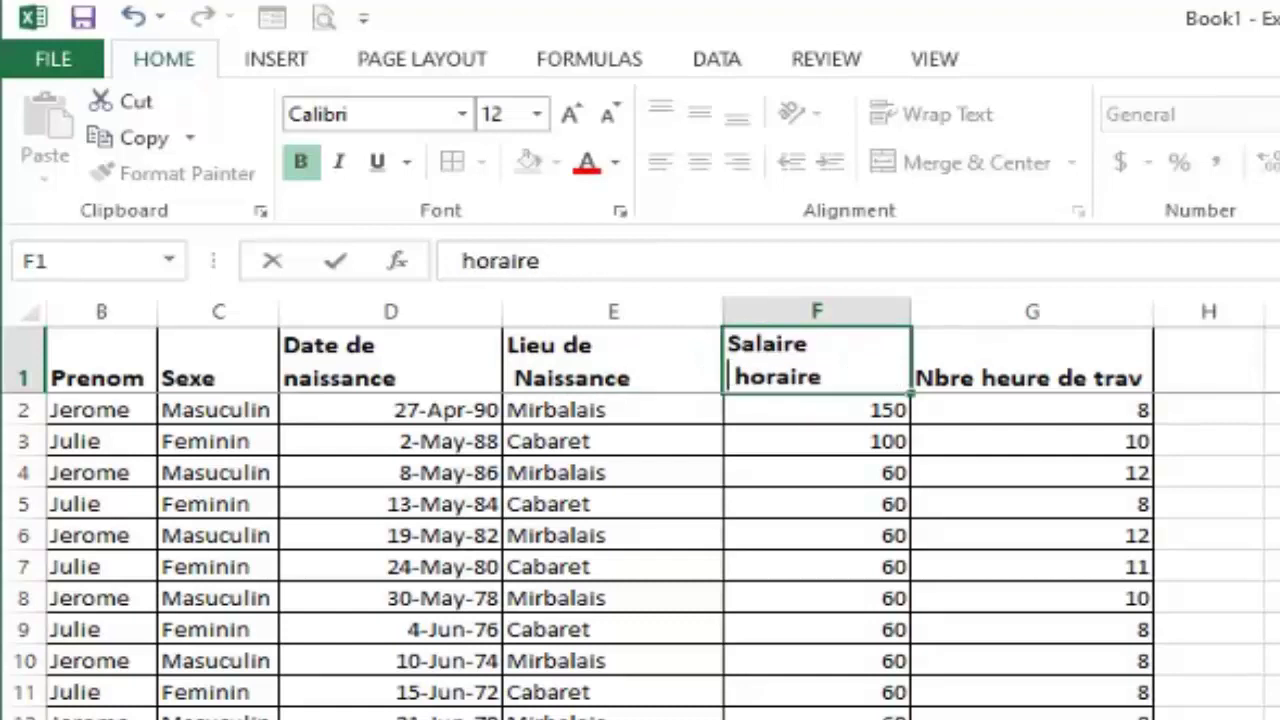
click(1054, 379)
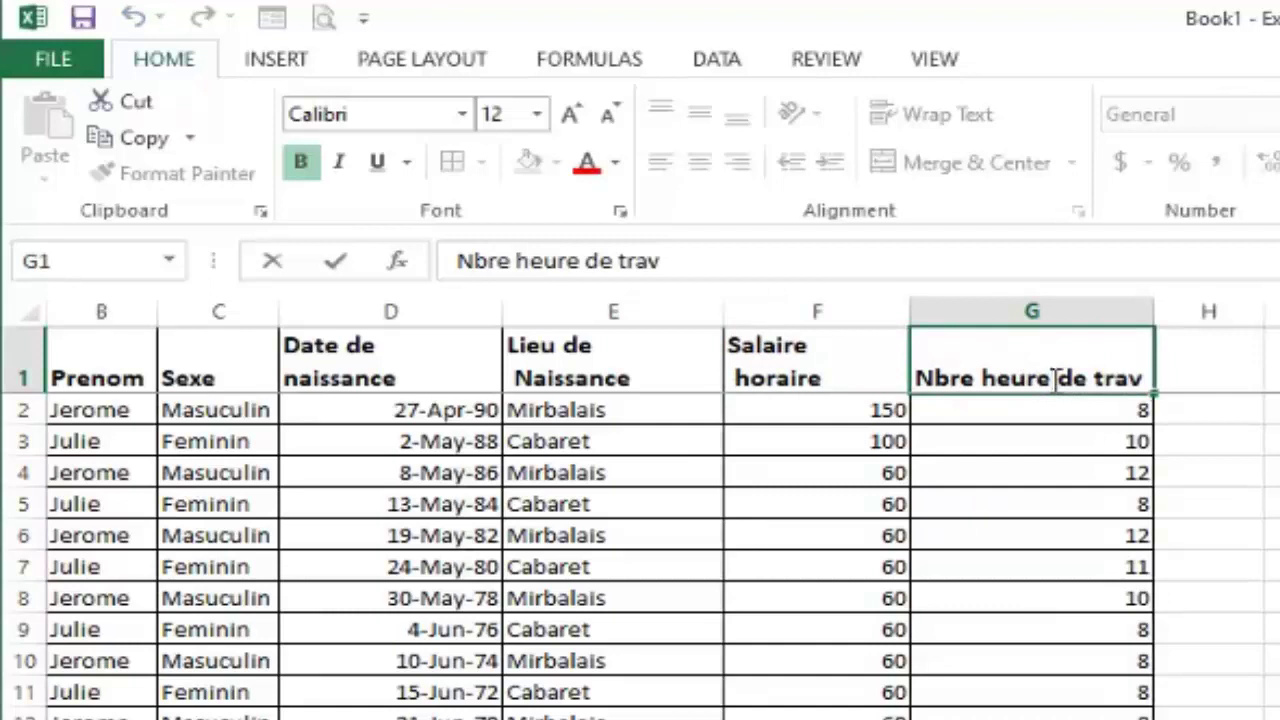
key(alt+Return)
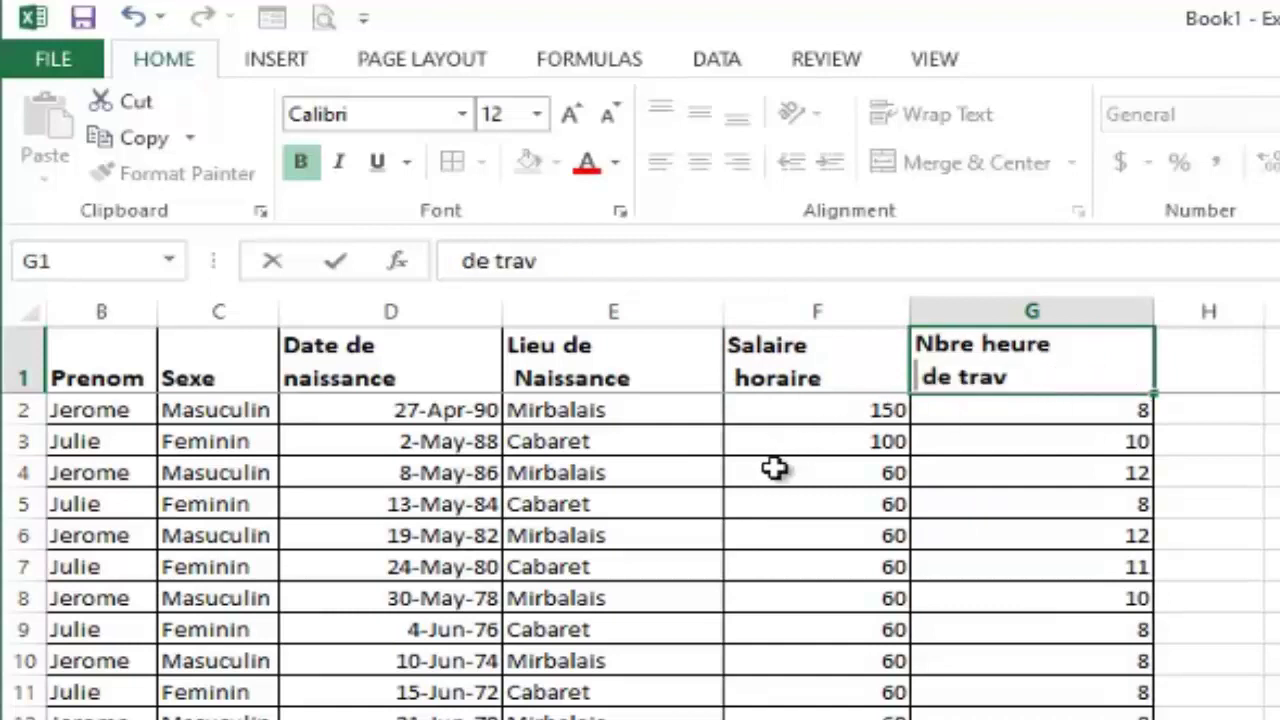
click(775, 469)
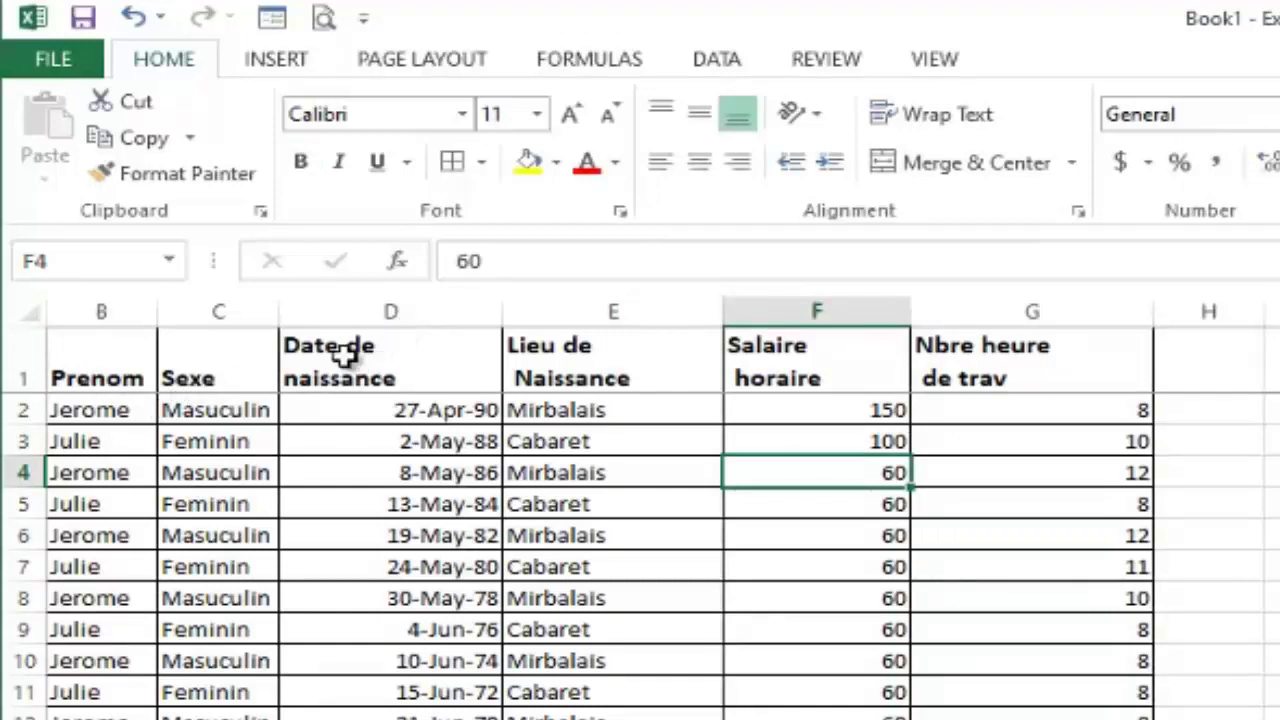
Step: Centre headers D1:G1 horizontally and middle-align the Nom, Prenom and Sexe headers
drag(350, 345, 957, 349)
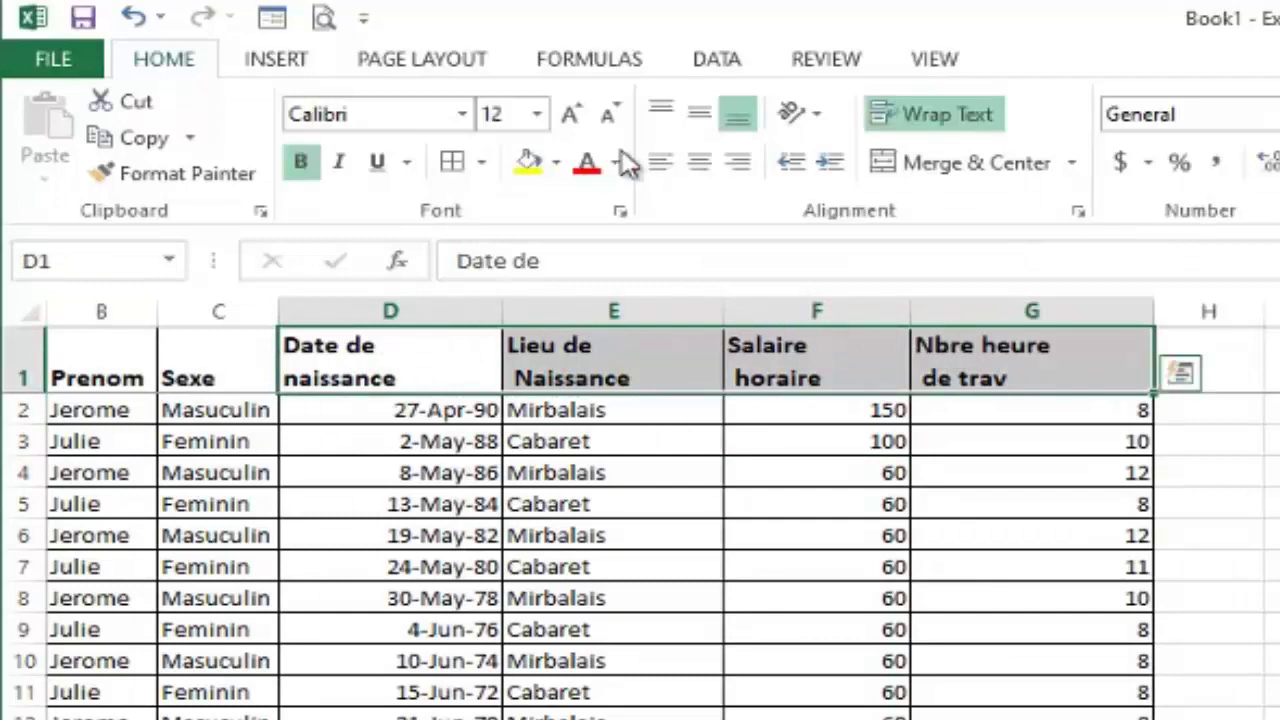
click(700, 173)
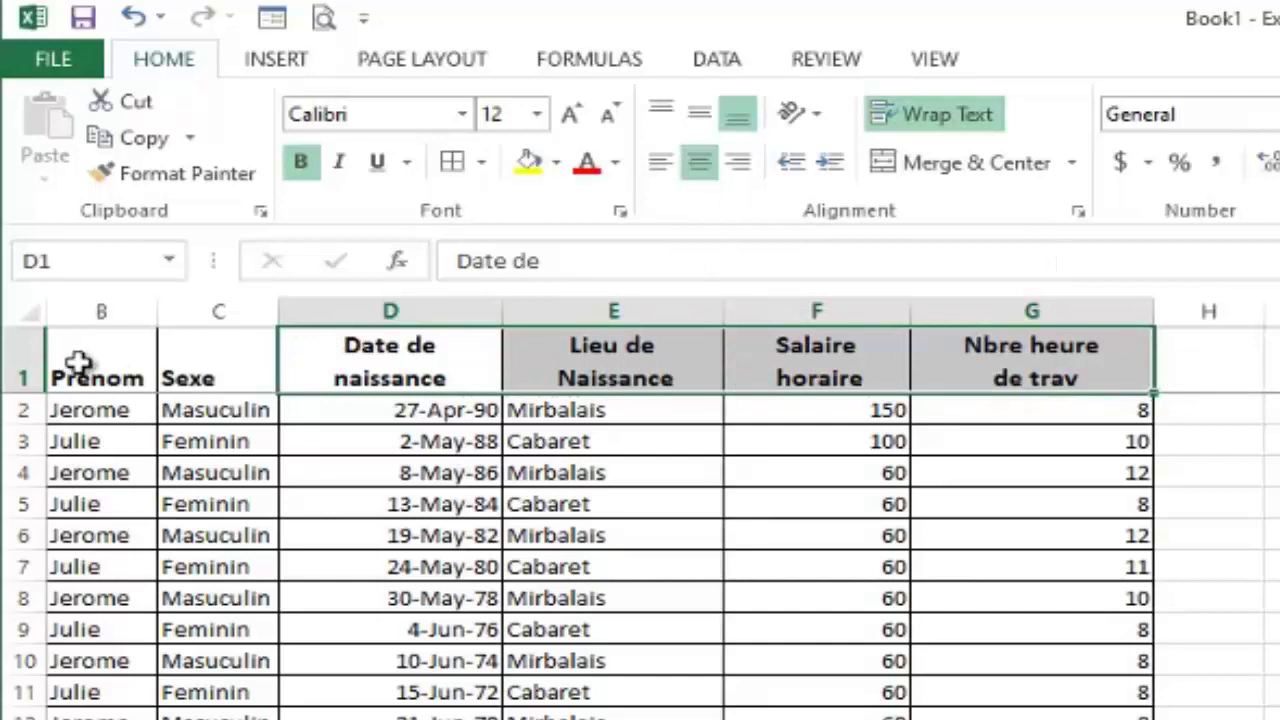
mouse_move(86, 360)
mouse_down()
mouse_move(172, 360)
mouse_move(160, 360)
mouse_up()
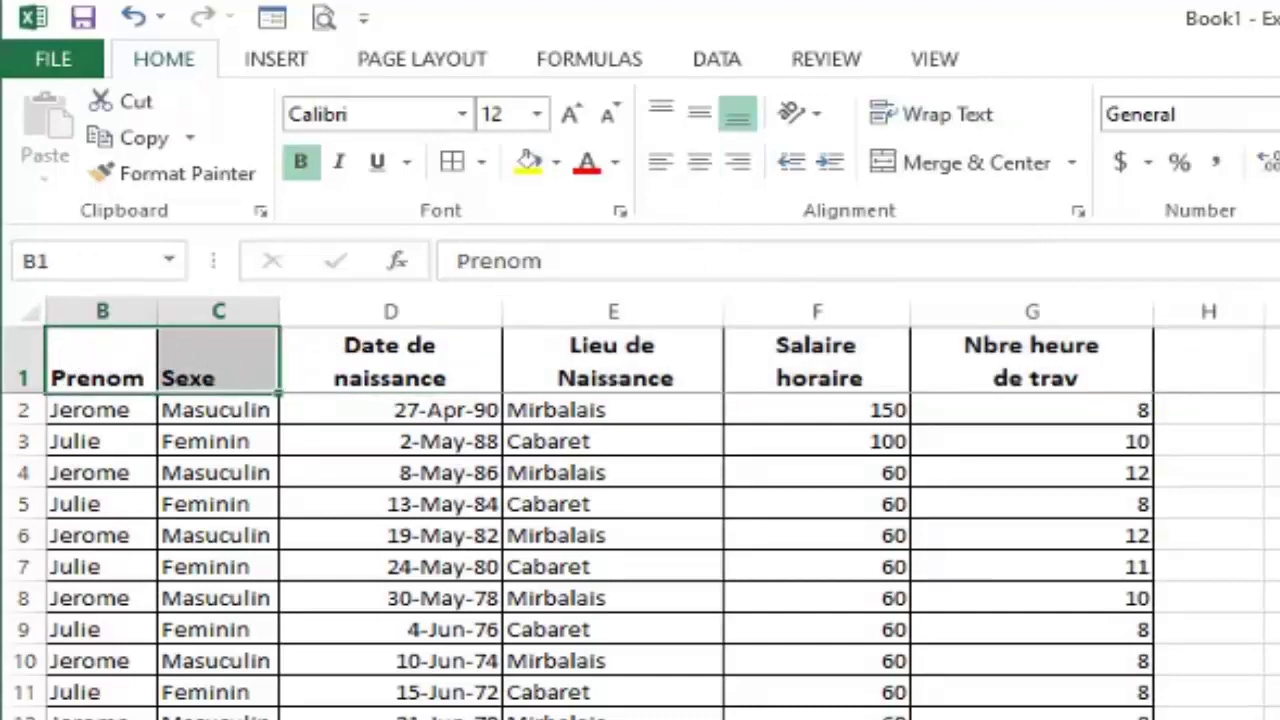
scroll(640, 500, left, 1)
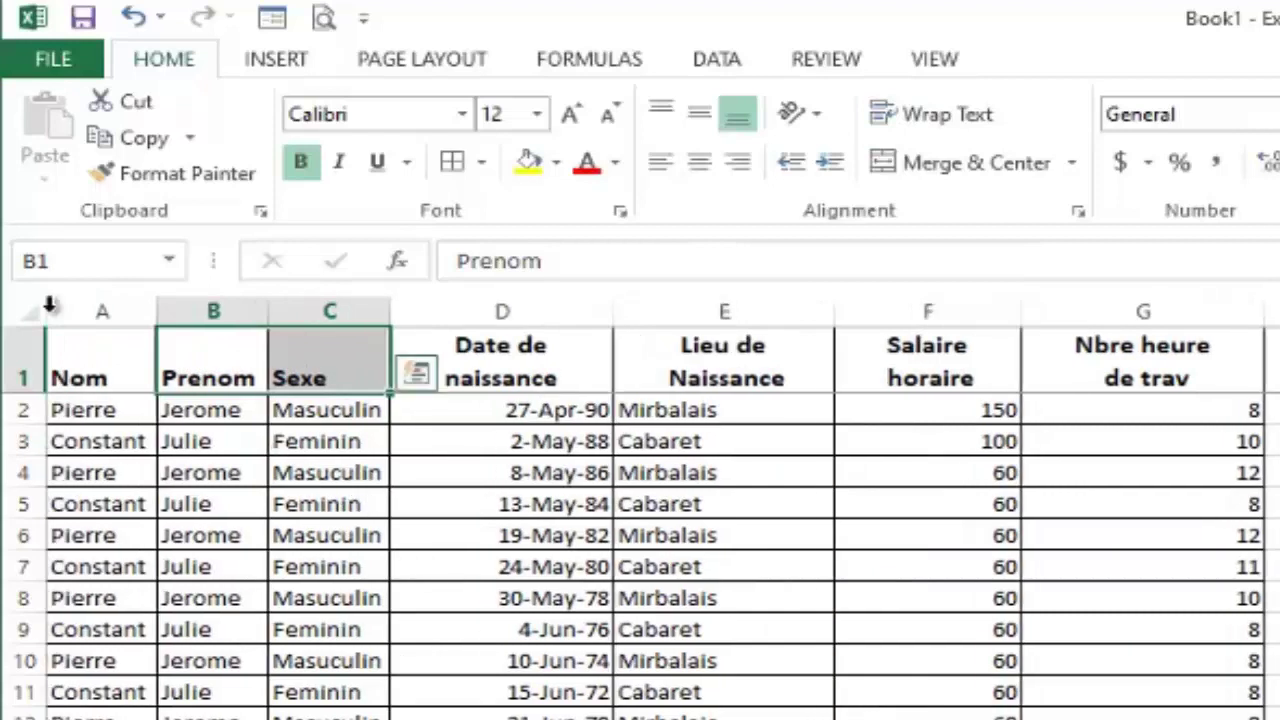
click(90, 362)
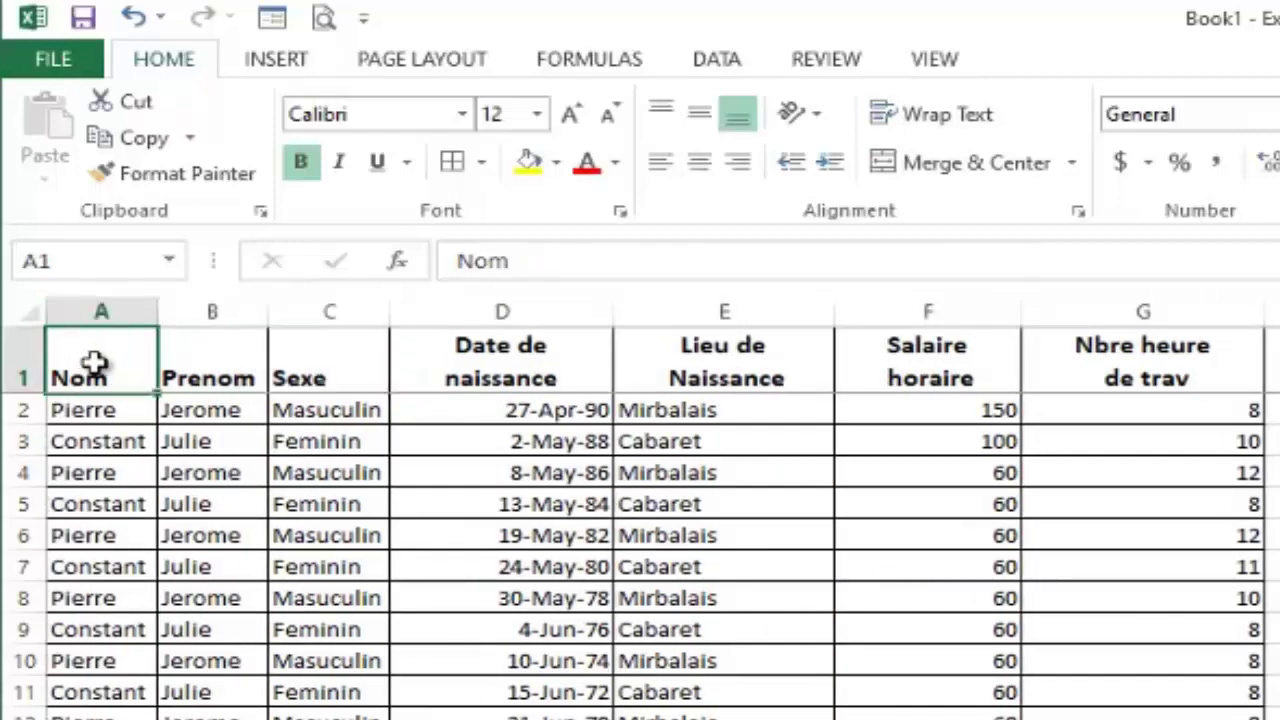
drag(92, 364, 325, 370)
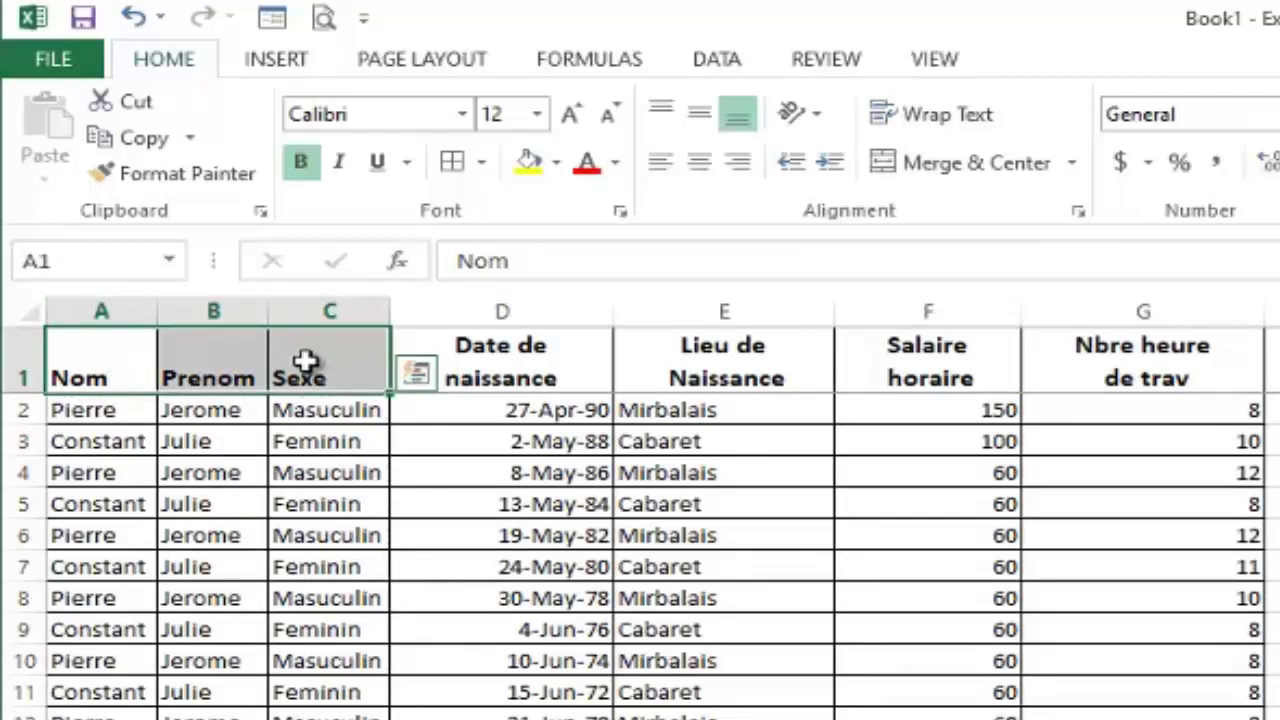
click(703, 116)
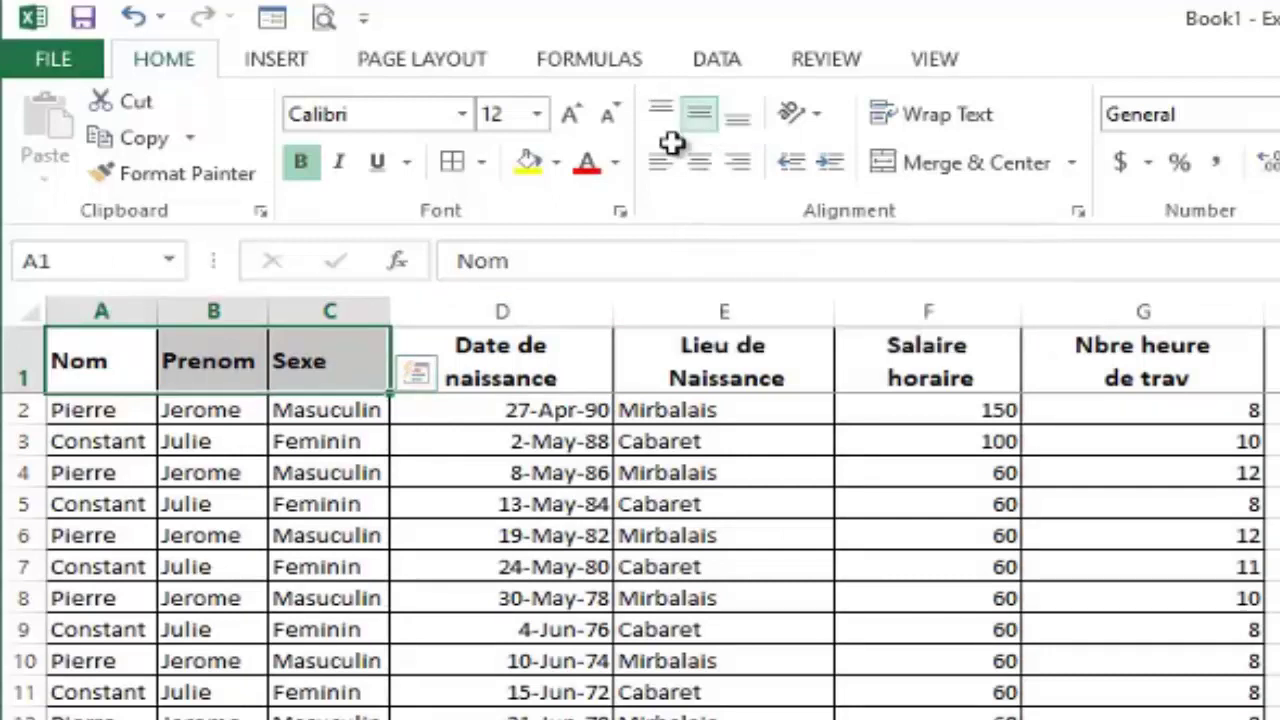
Step: Centre cell C4 and the Nom, Prenom and Sexe headers horizontally
click(340, 476)
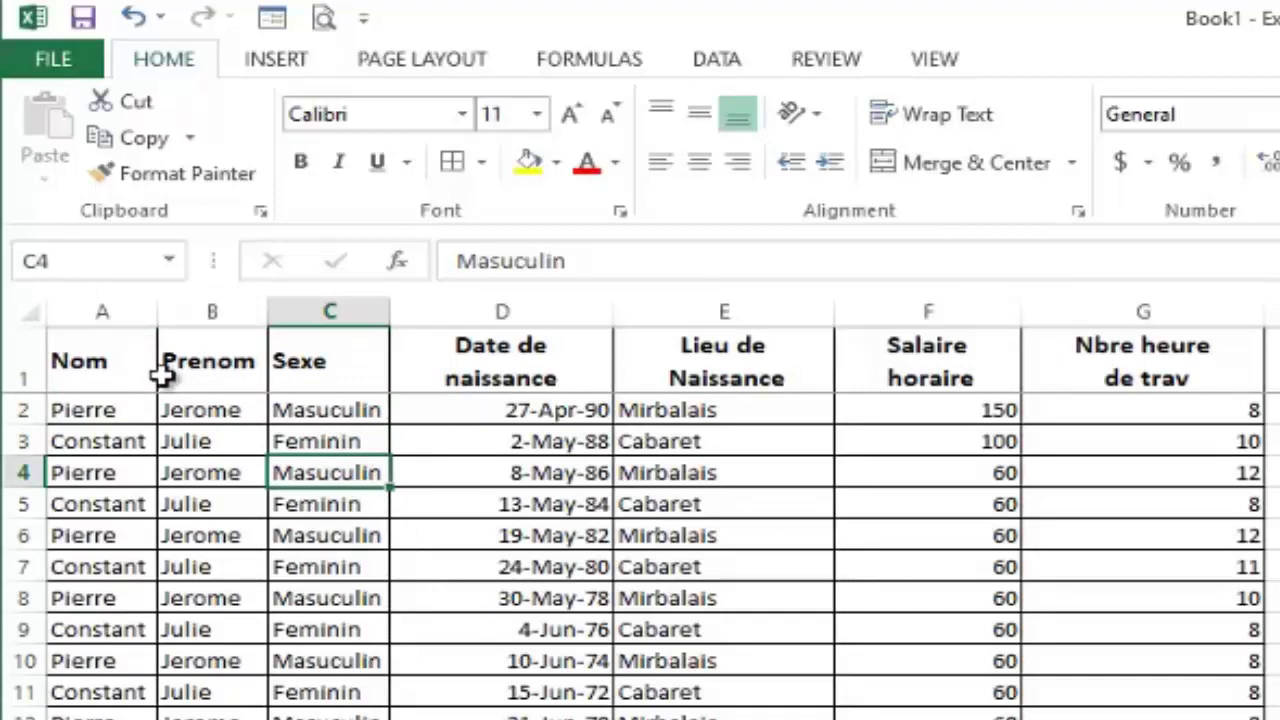
click(703, 166)
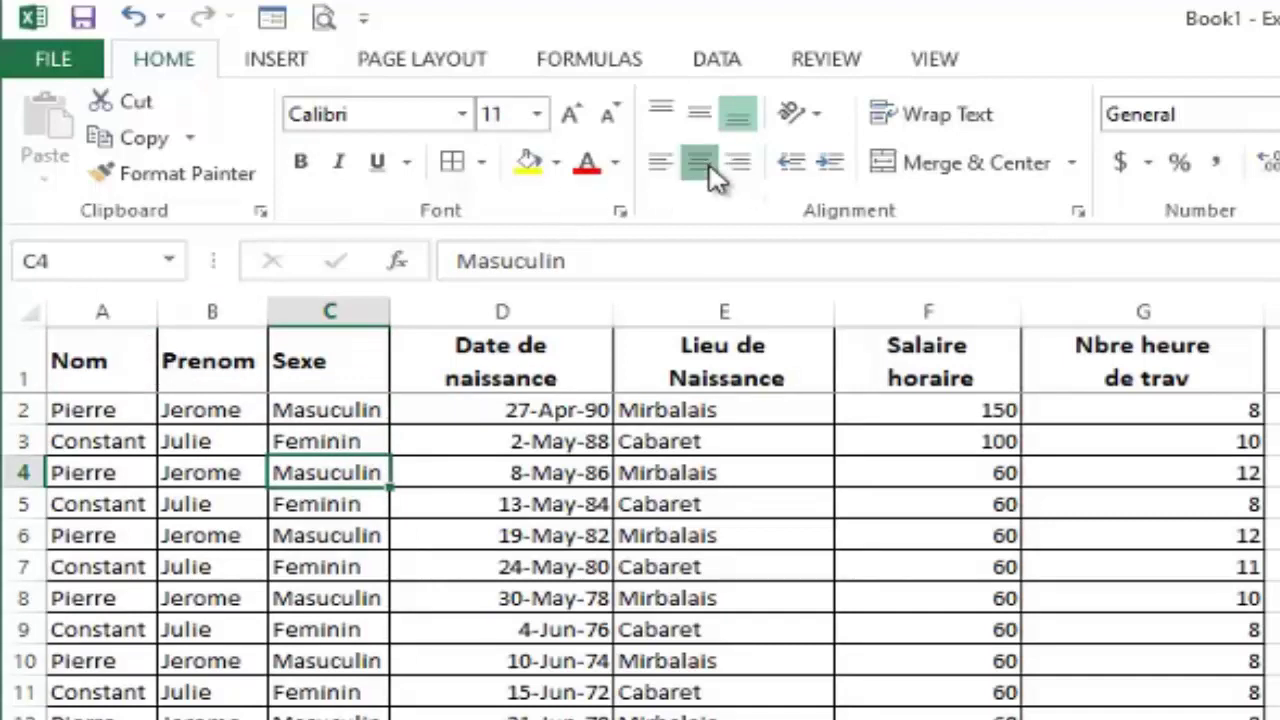
drag(100, 360, 371, 380)
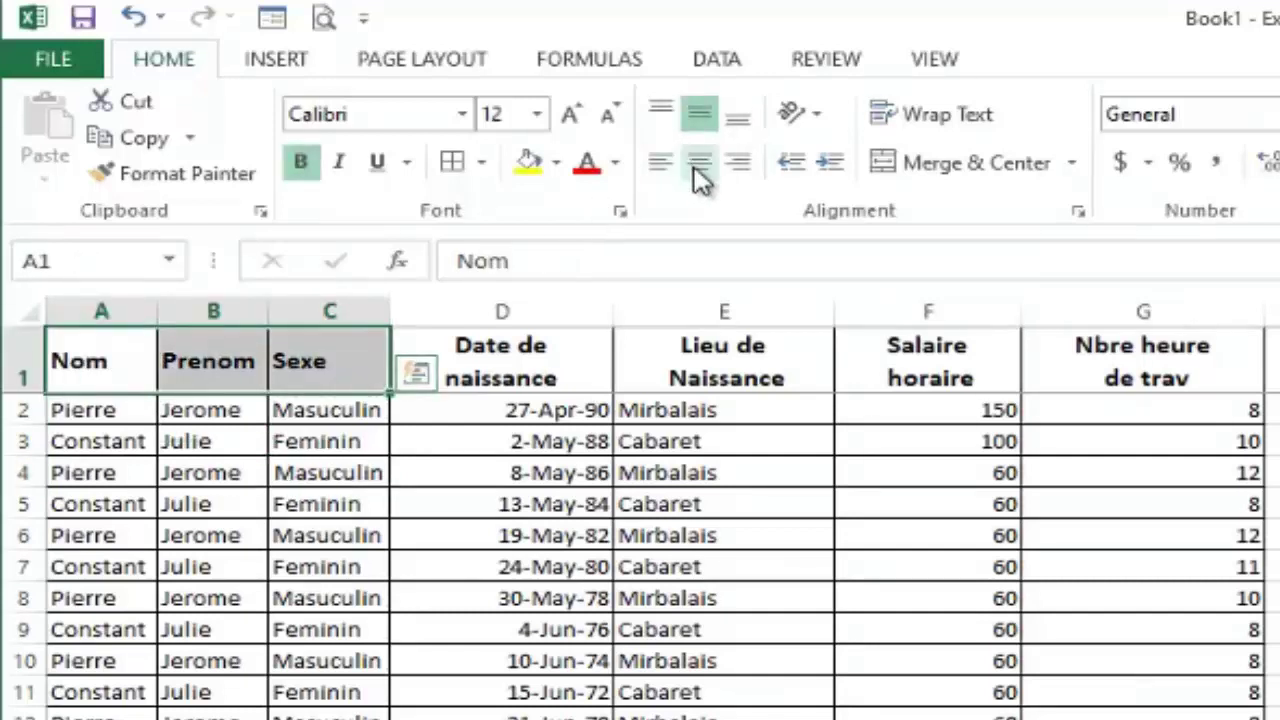
click(697, 168)
click(474, 570)
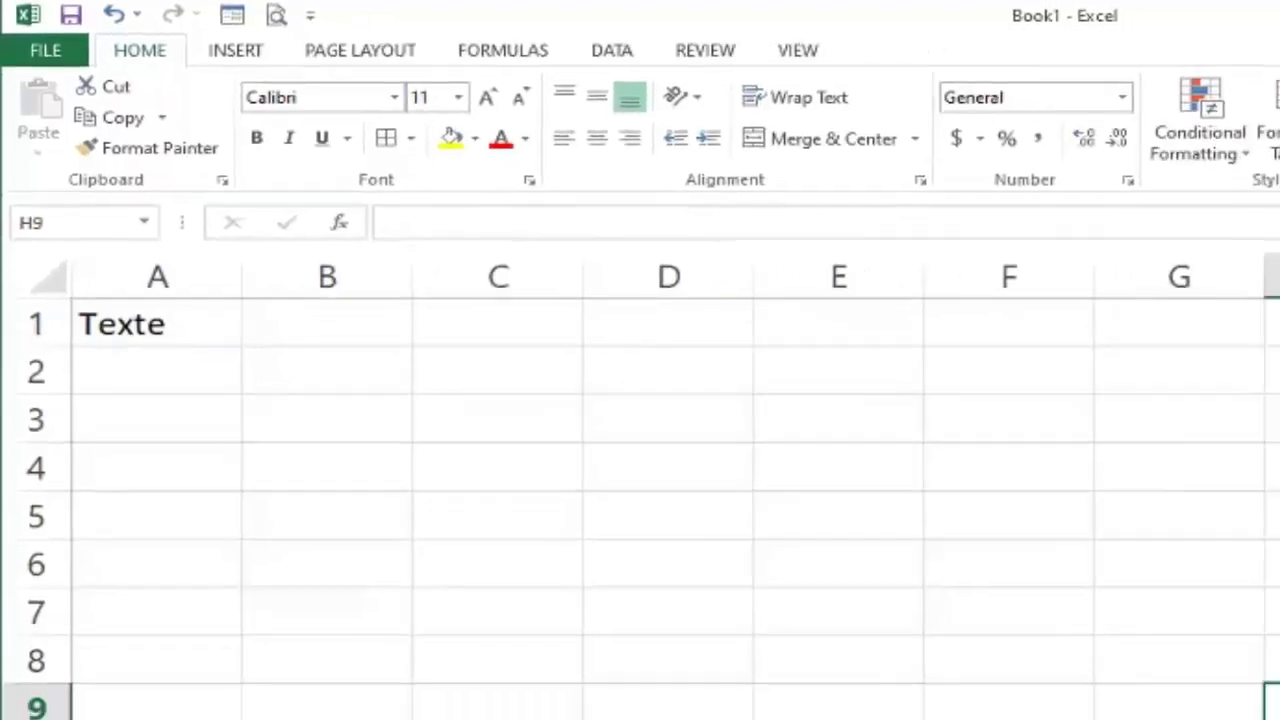
Step: Zoom Sheet2 out step by step to 100% and select cell D4
click(1118, 679)
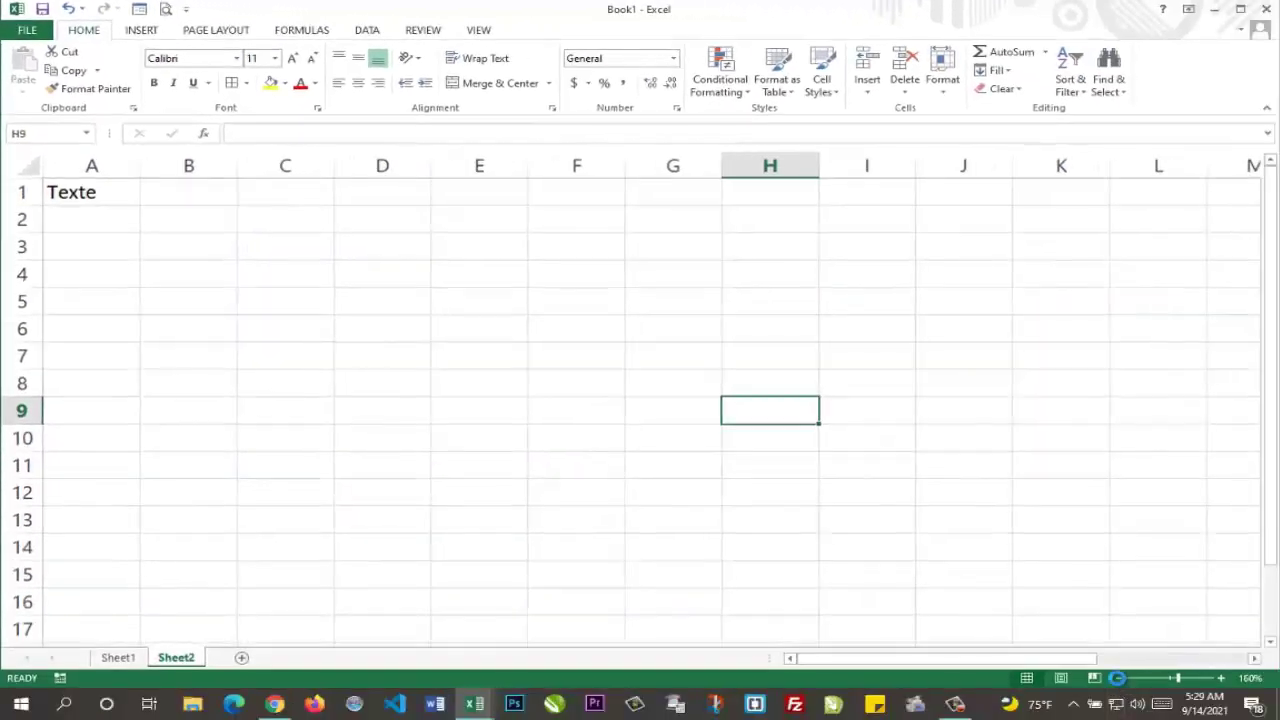
click(1118, 679)
click(1118, 679)
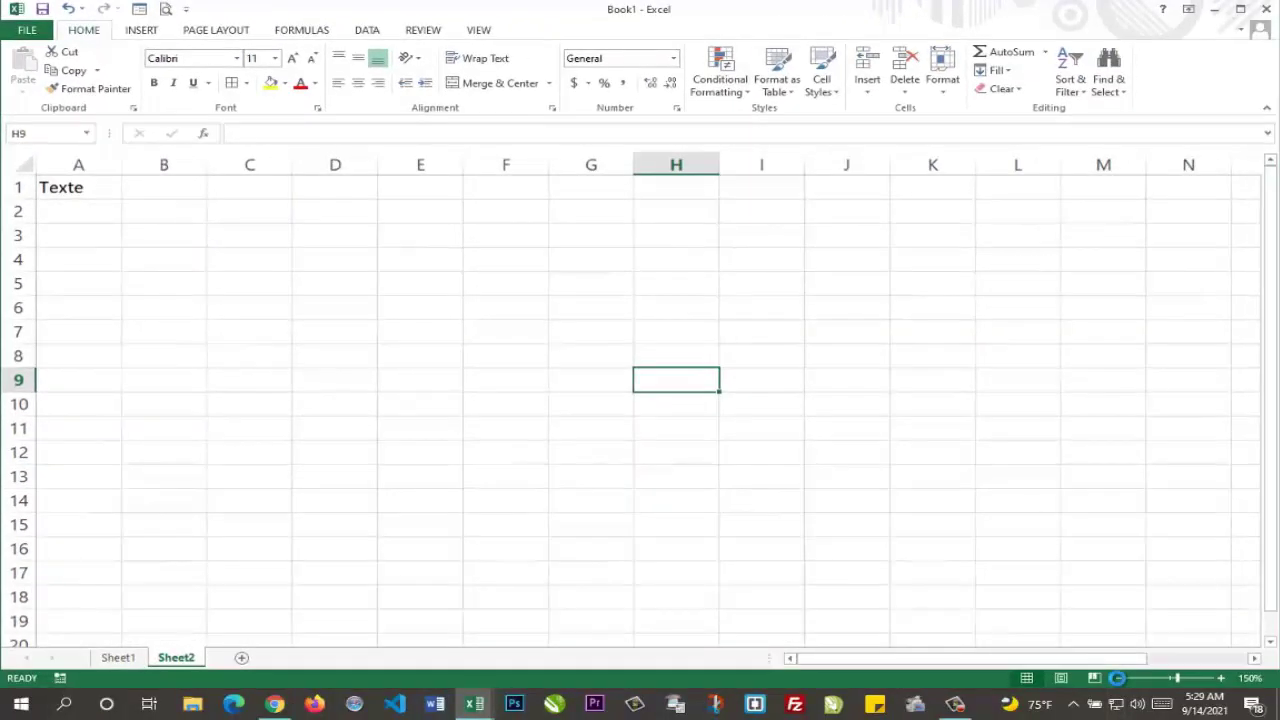
click(1118, 679)
click(1118, 679)
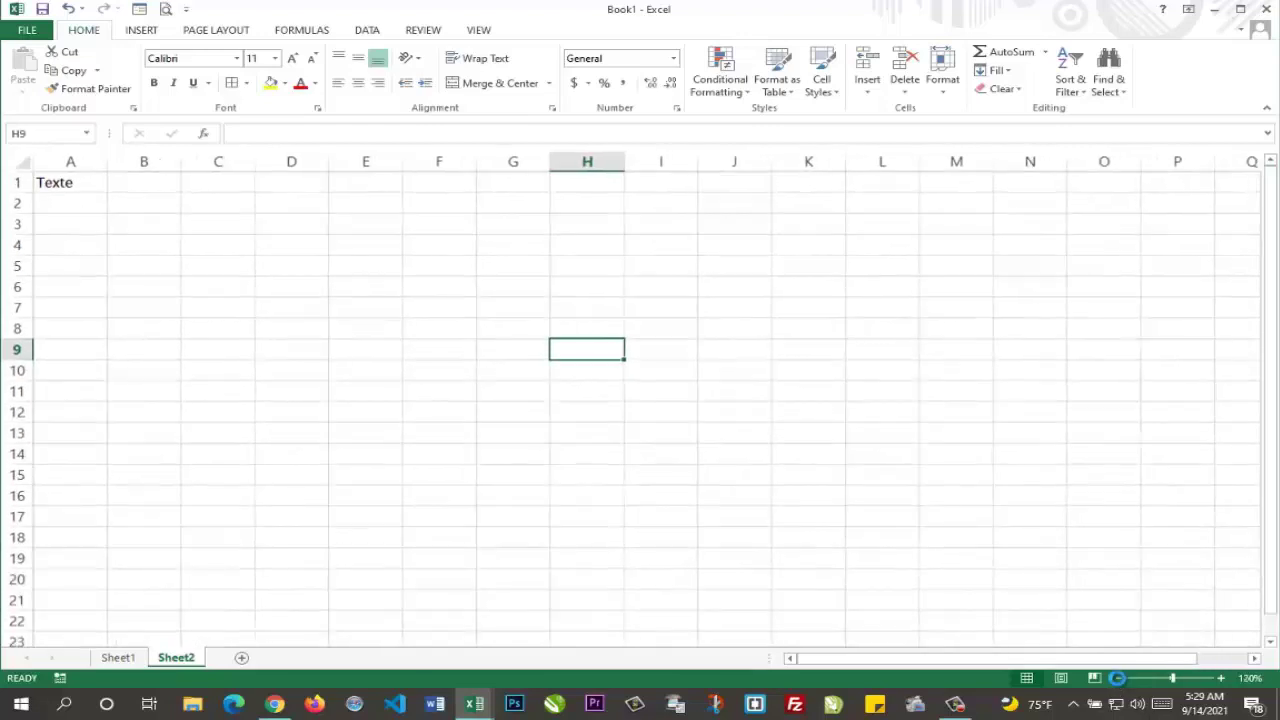
click(1118, 679)
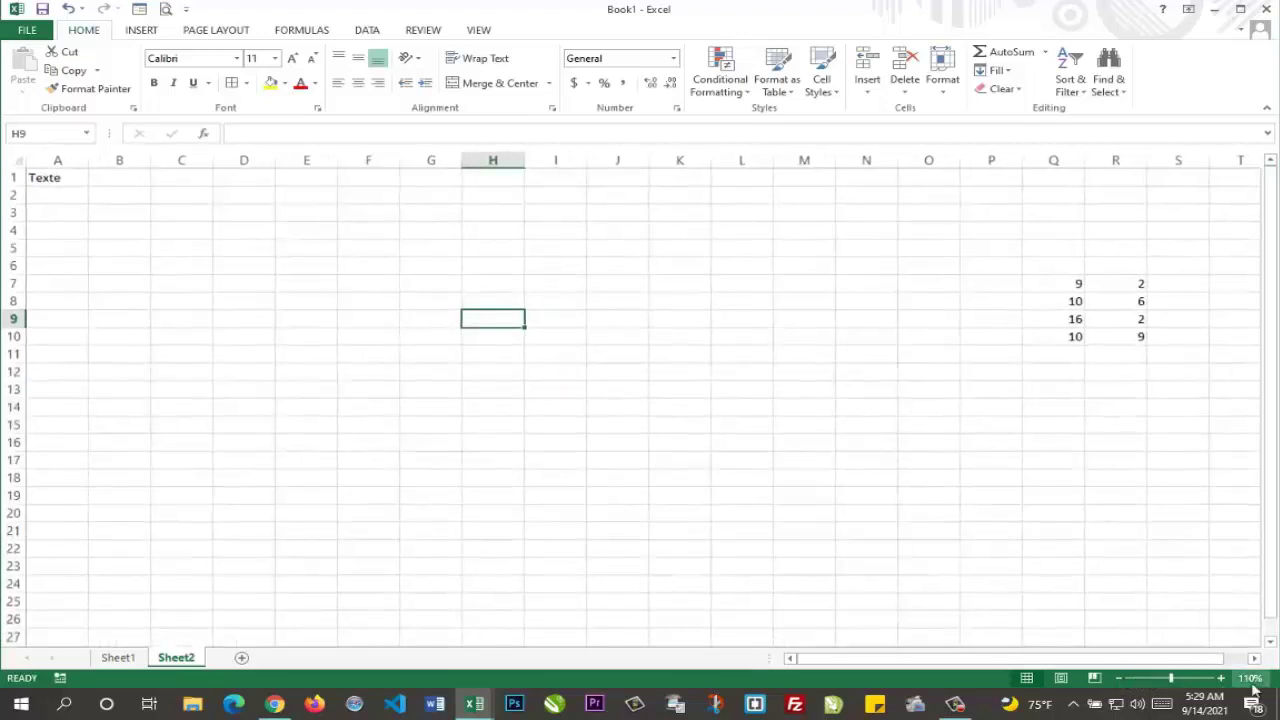
click(1118, 679)
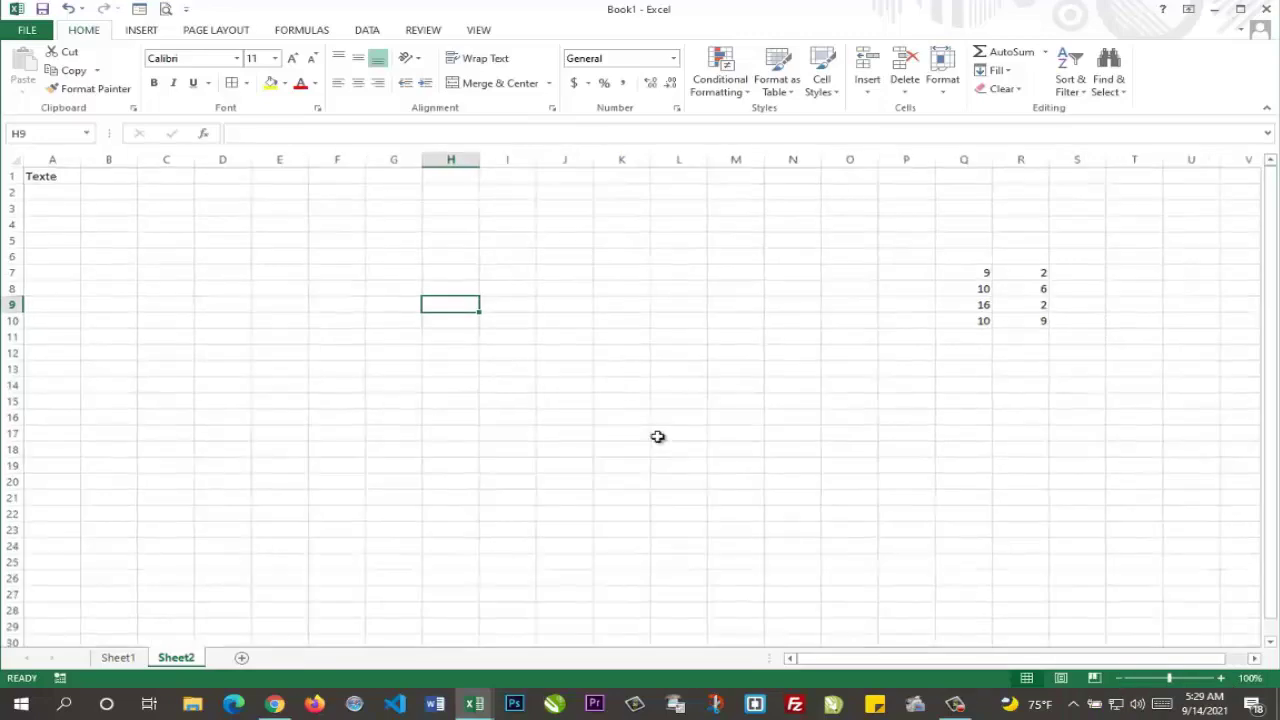
click(231, 228)
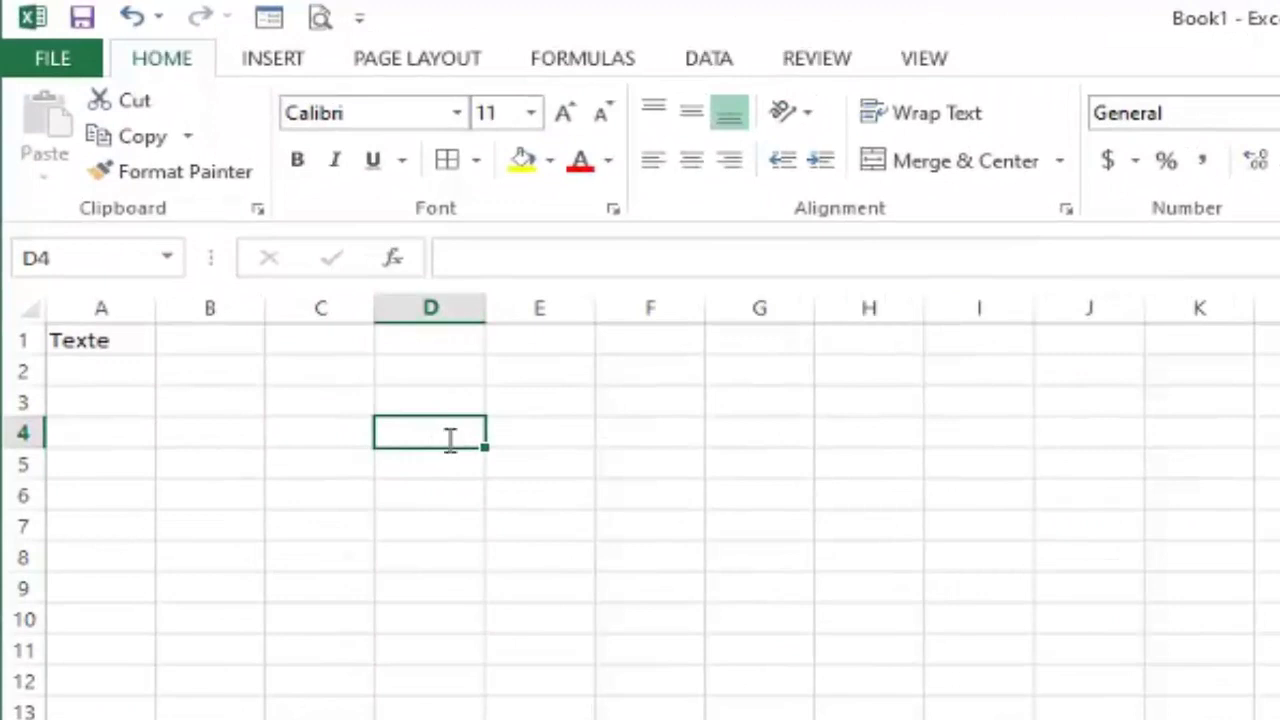
Step: Enter 7+8 in cell D4, then zoom in on the worksheet
text(7)
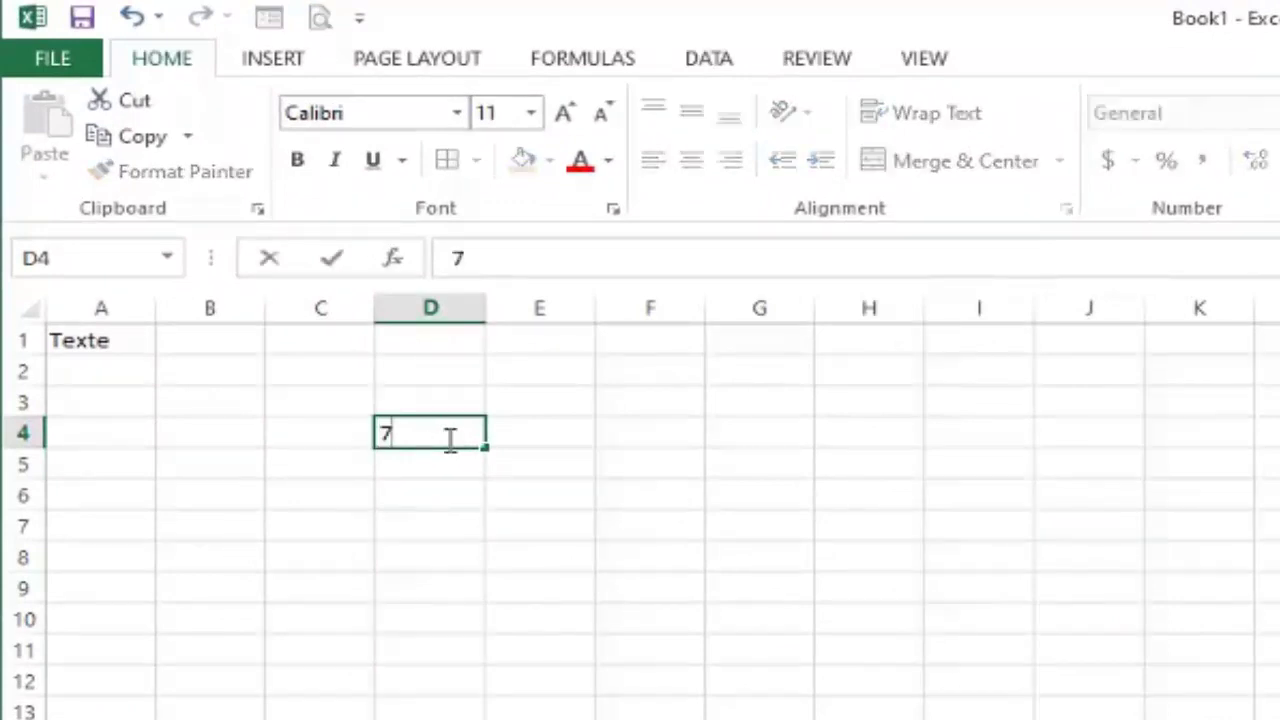
text(+8)
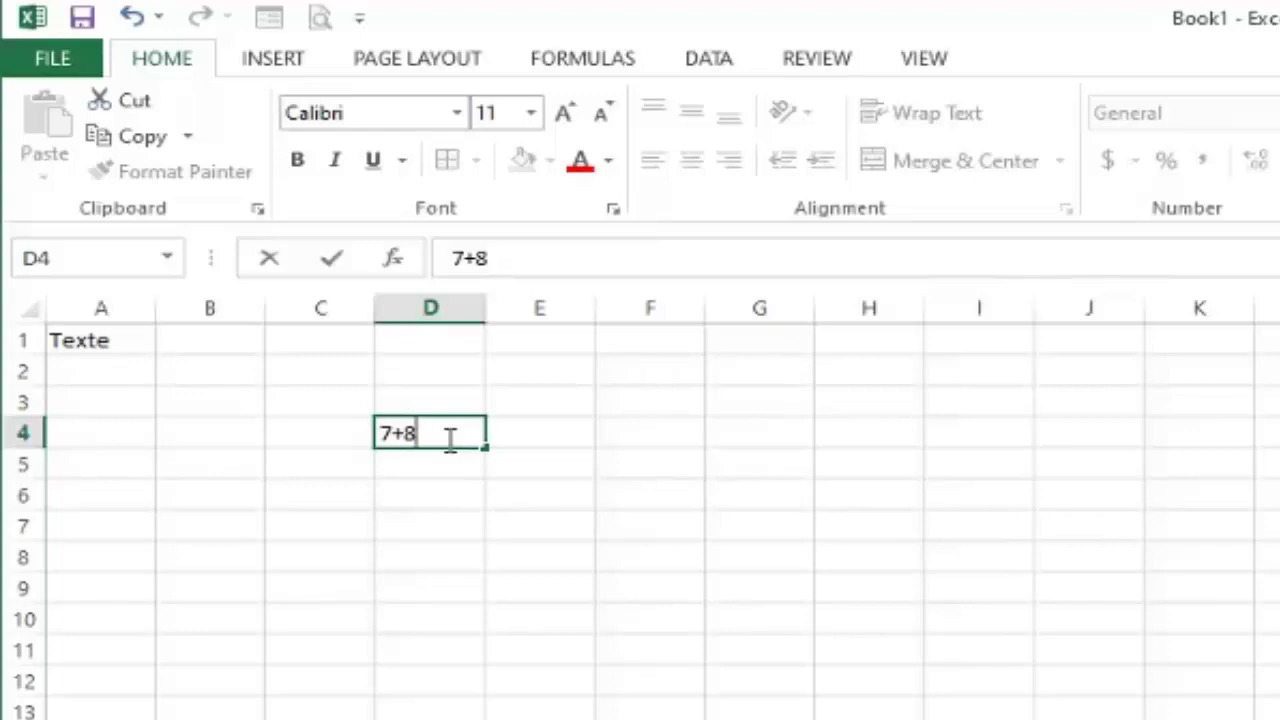
key(Return)
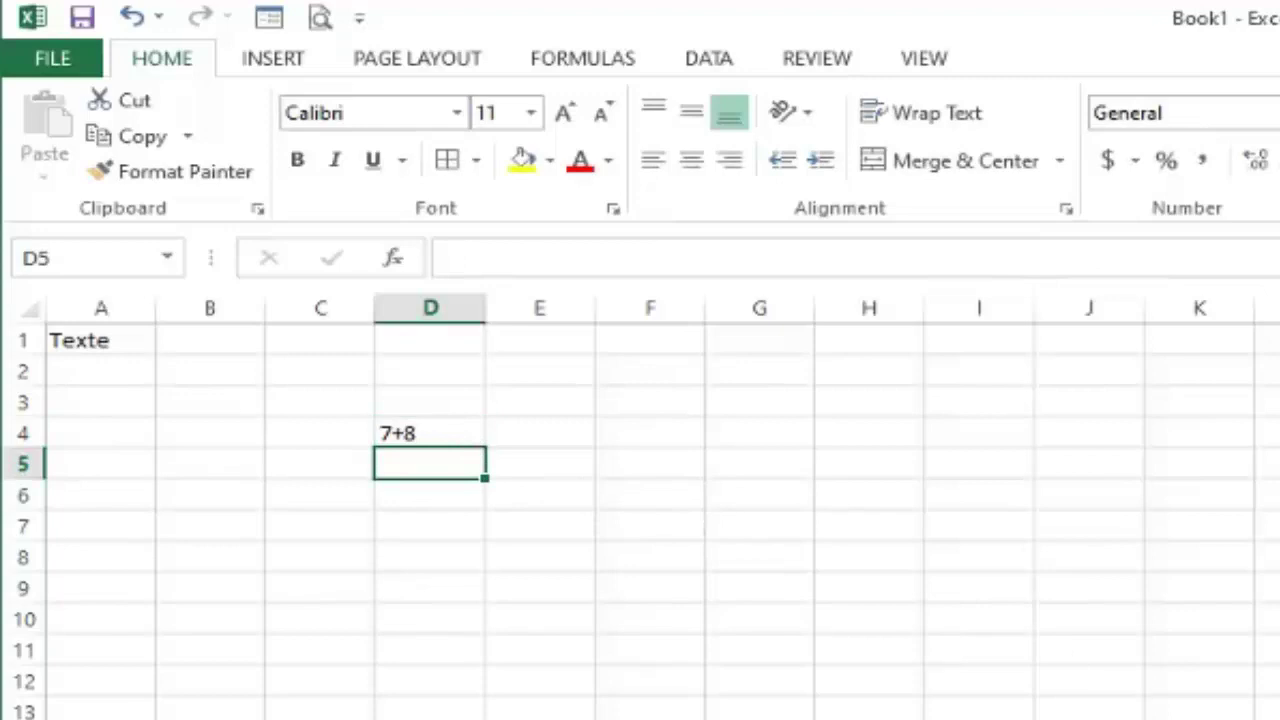
scroll(640, 500, up, 1)
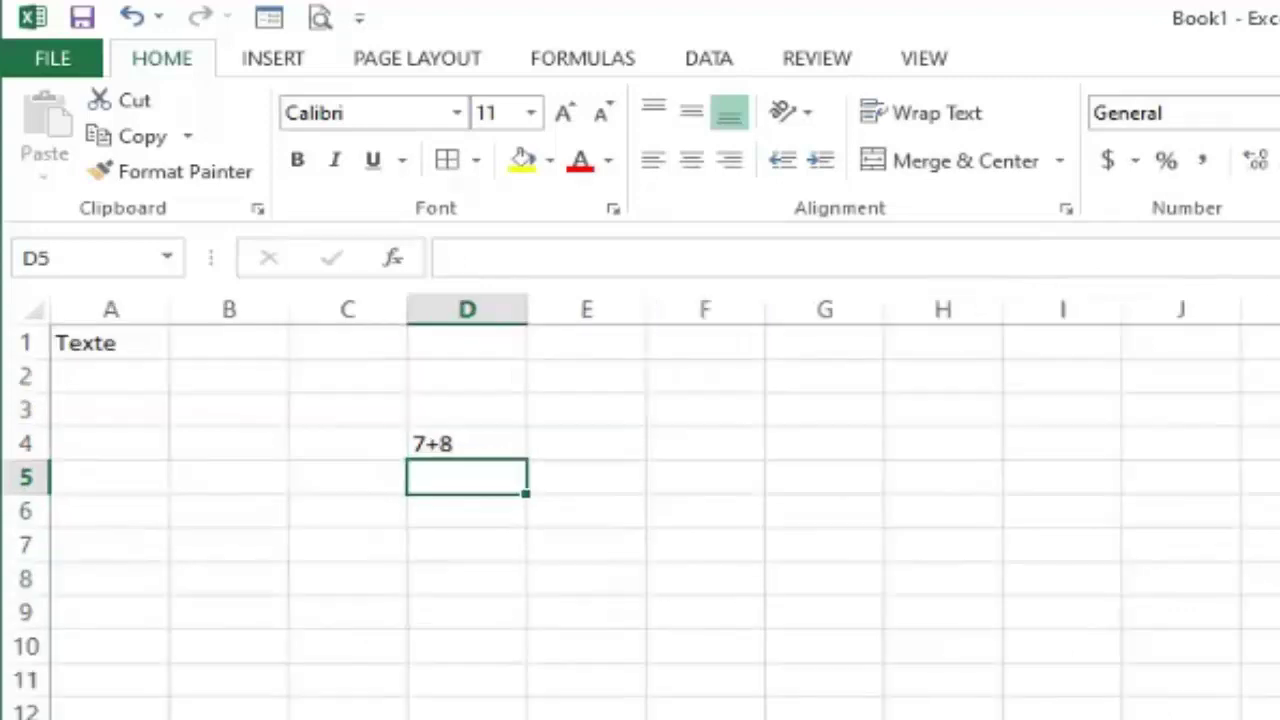
scroll(640, 500, up, 1)
scroll(640, 500, up, 1)
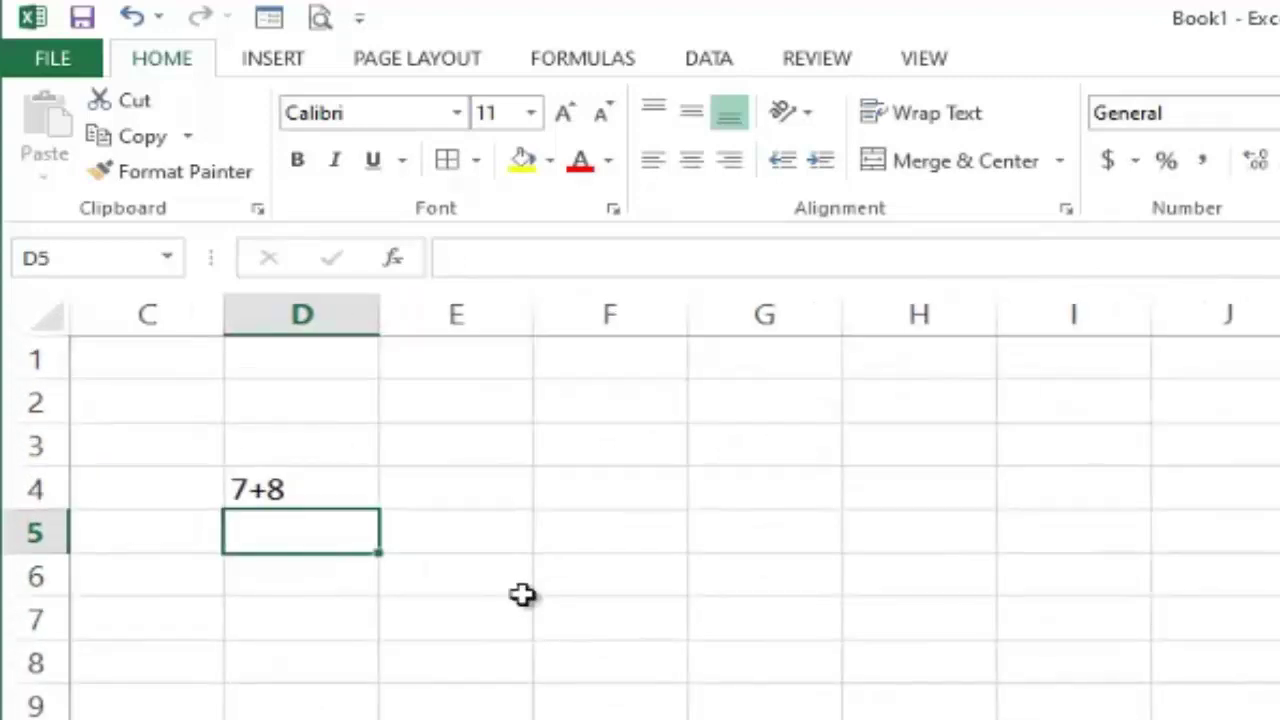
Step: Prefix D4's 7+8 with = so it calculates 15, then recheck the cell
click(283, 494)
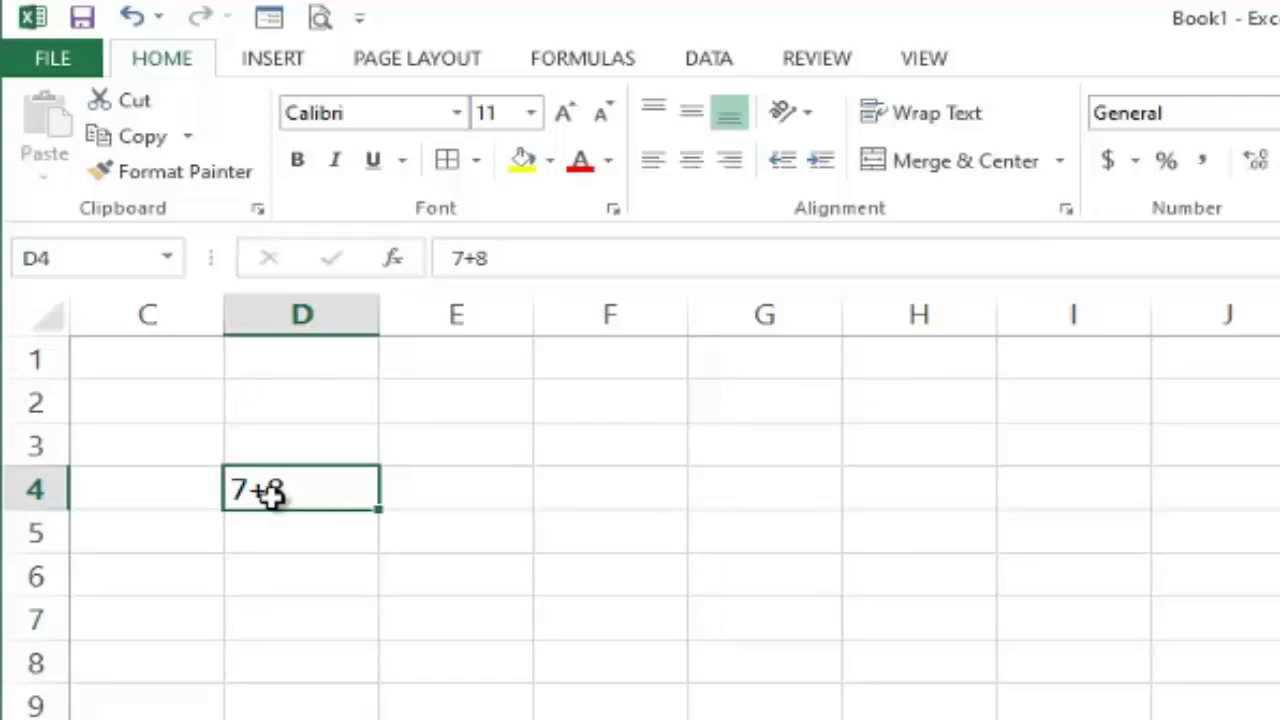
double_click(235, 489)
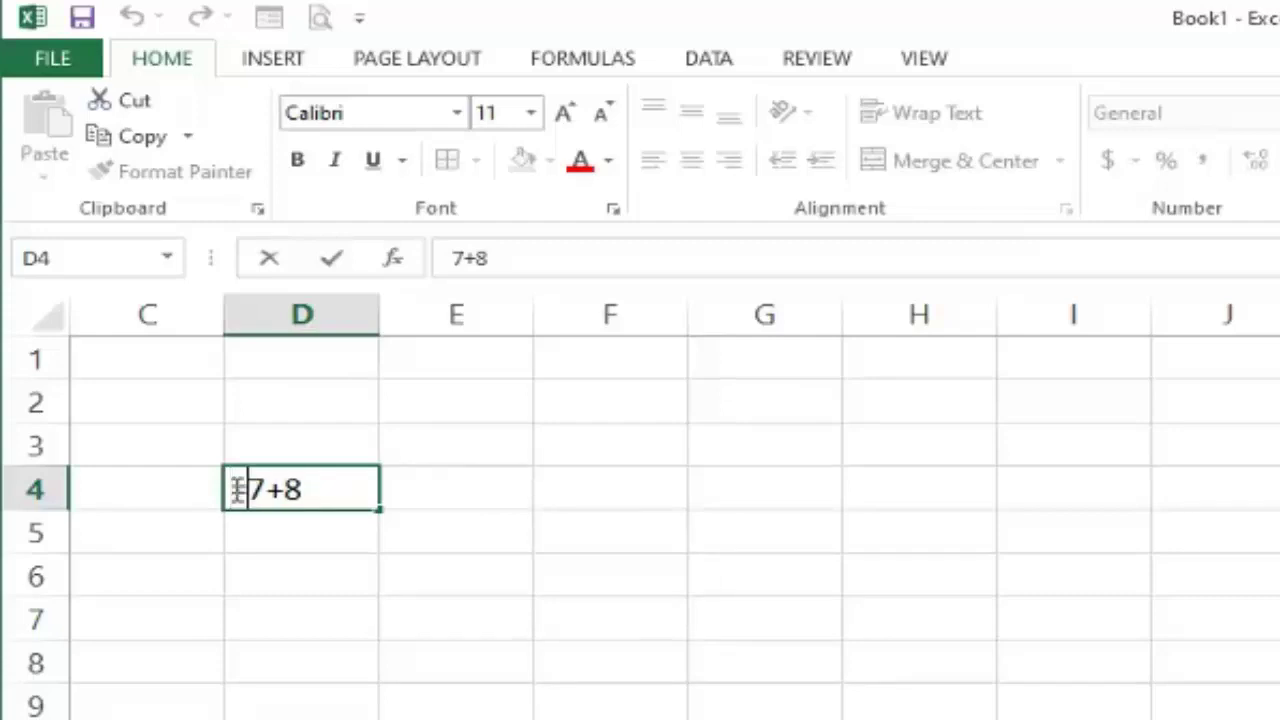
text(=)
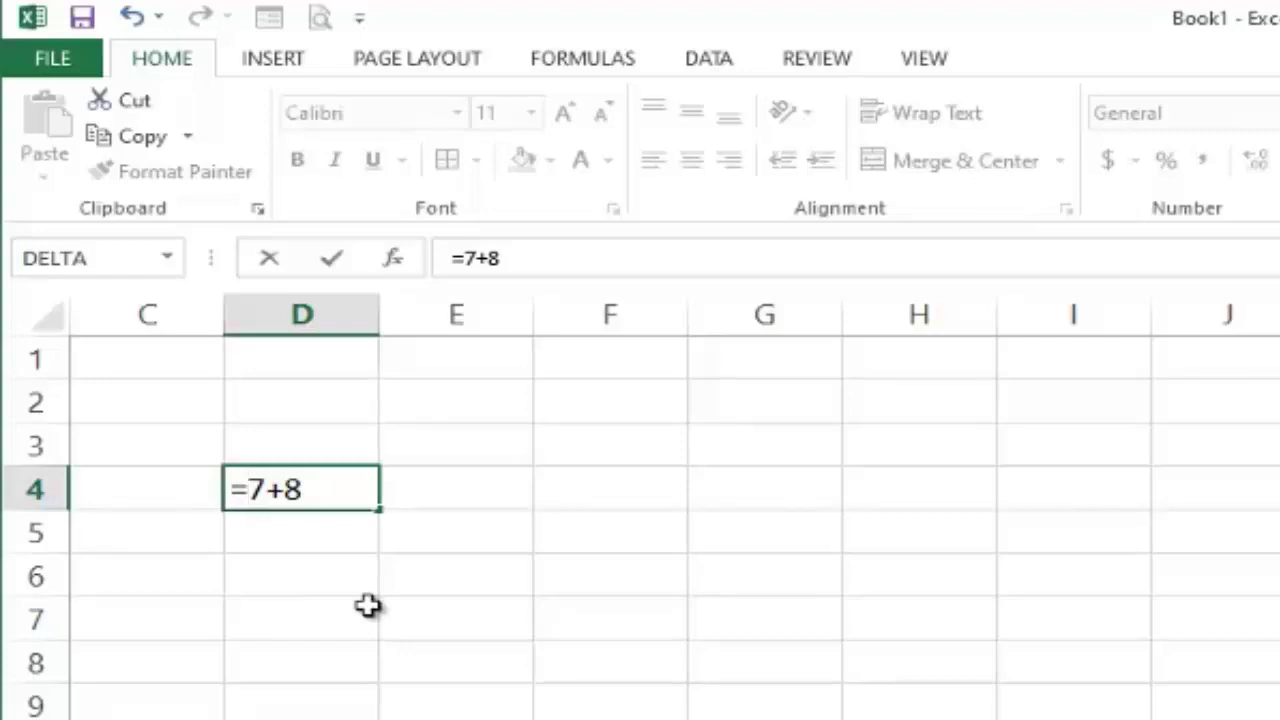
key(Return)
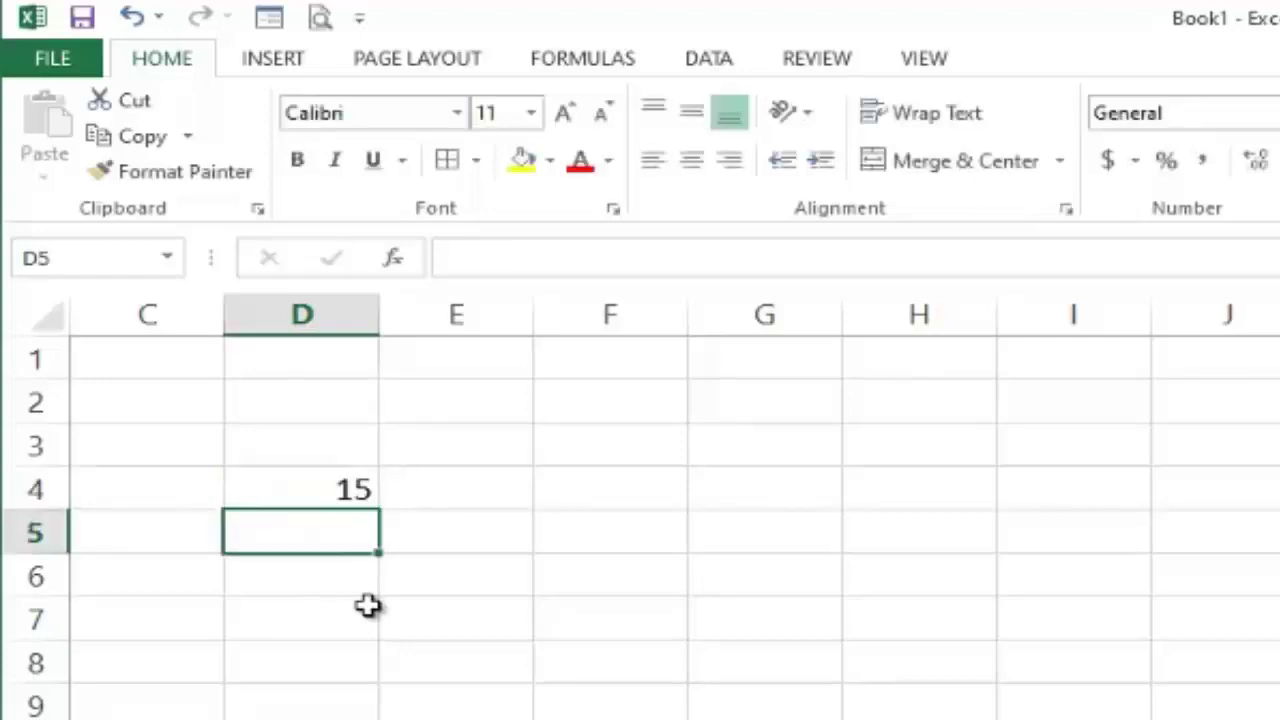
click(296, 488)
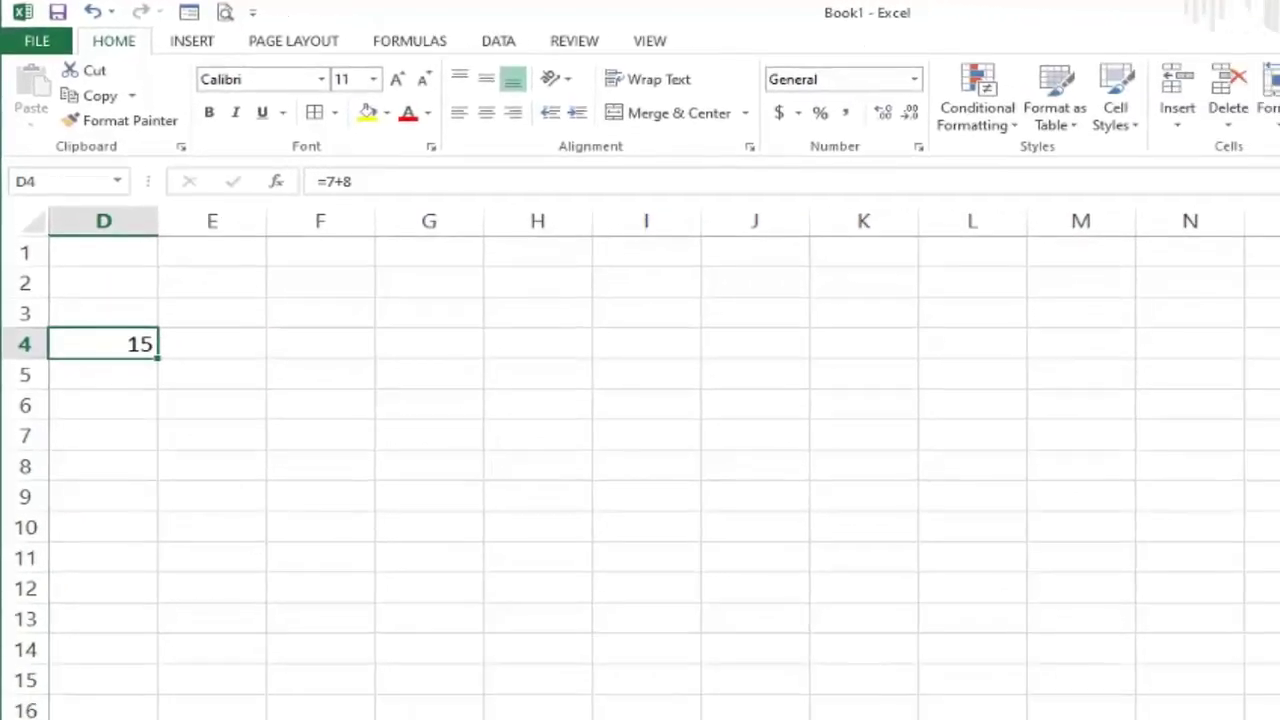
Step: Drag the Q7:R10 number block up to F2:G5 and select H2
drag(1279, 435, 1279, 527)
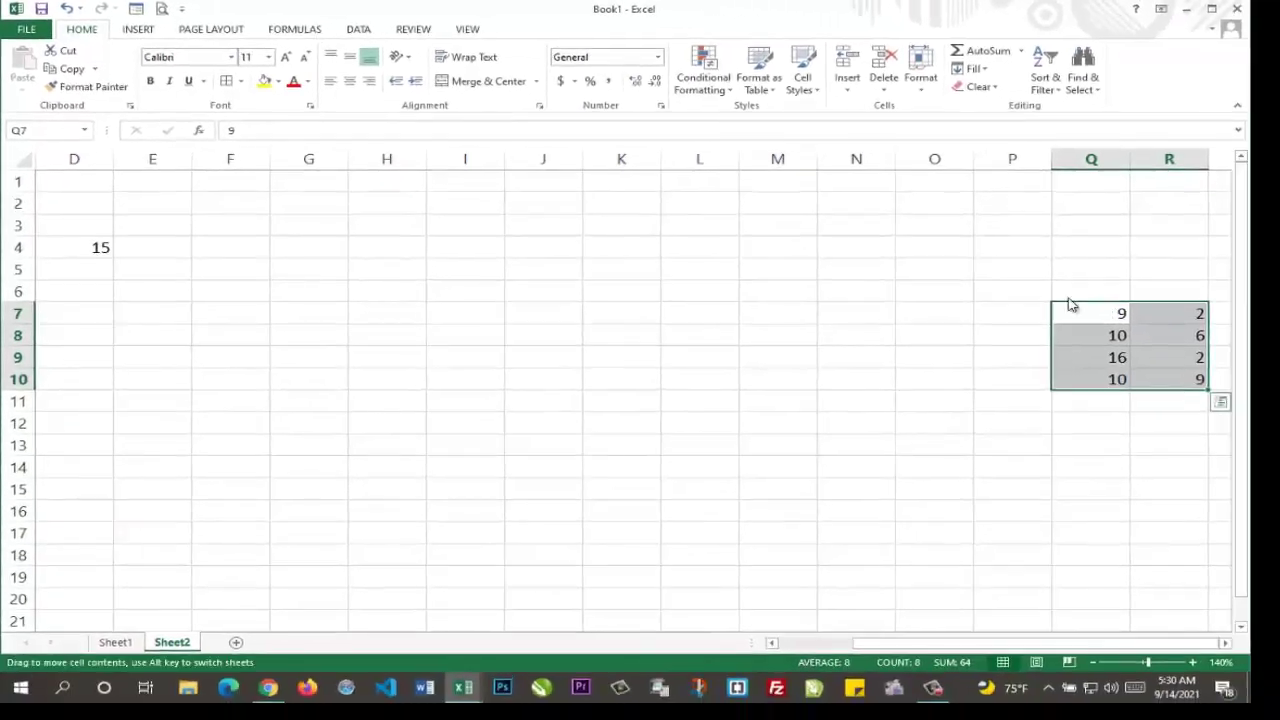
mouse_move(1066, 303)
mouse_down()
mouse_move(674, 282)
mouse_move(234, 202)
mouse_up()
click(96, 249)
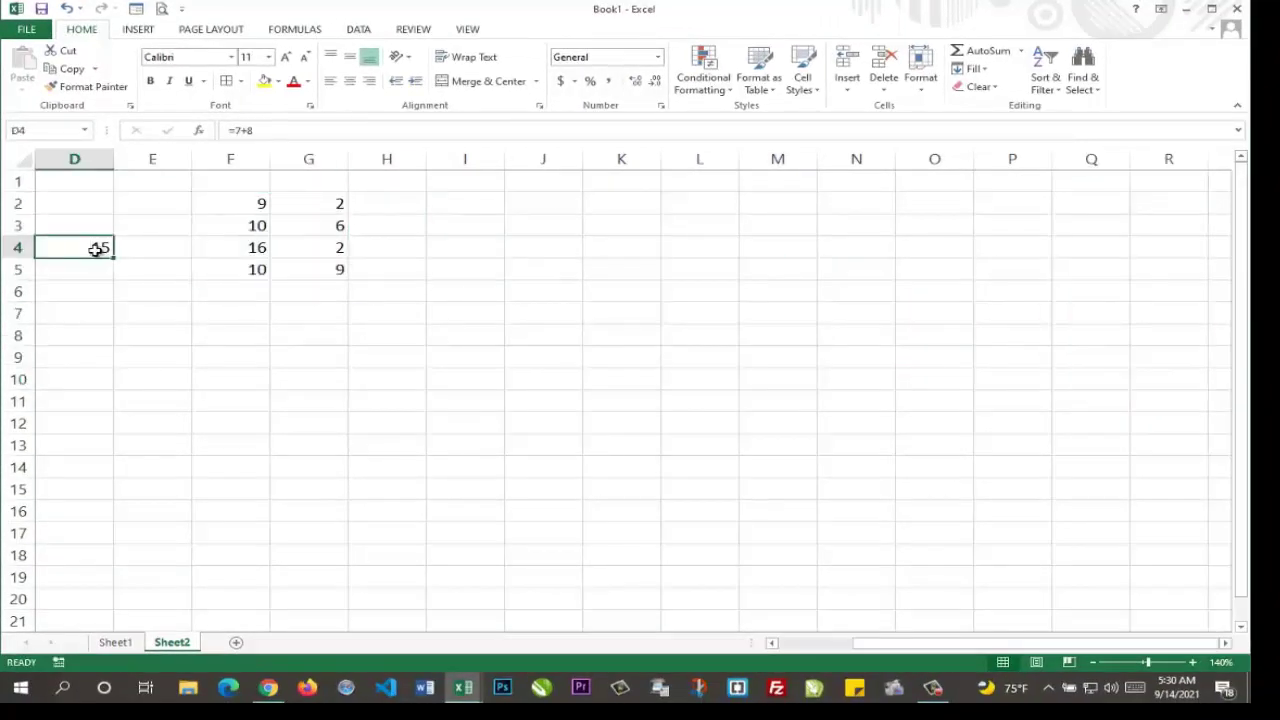
click(238, 205)
click(371, 207)
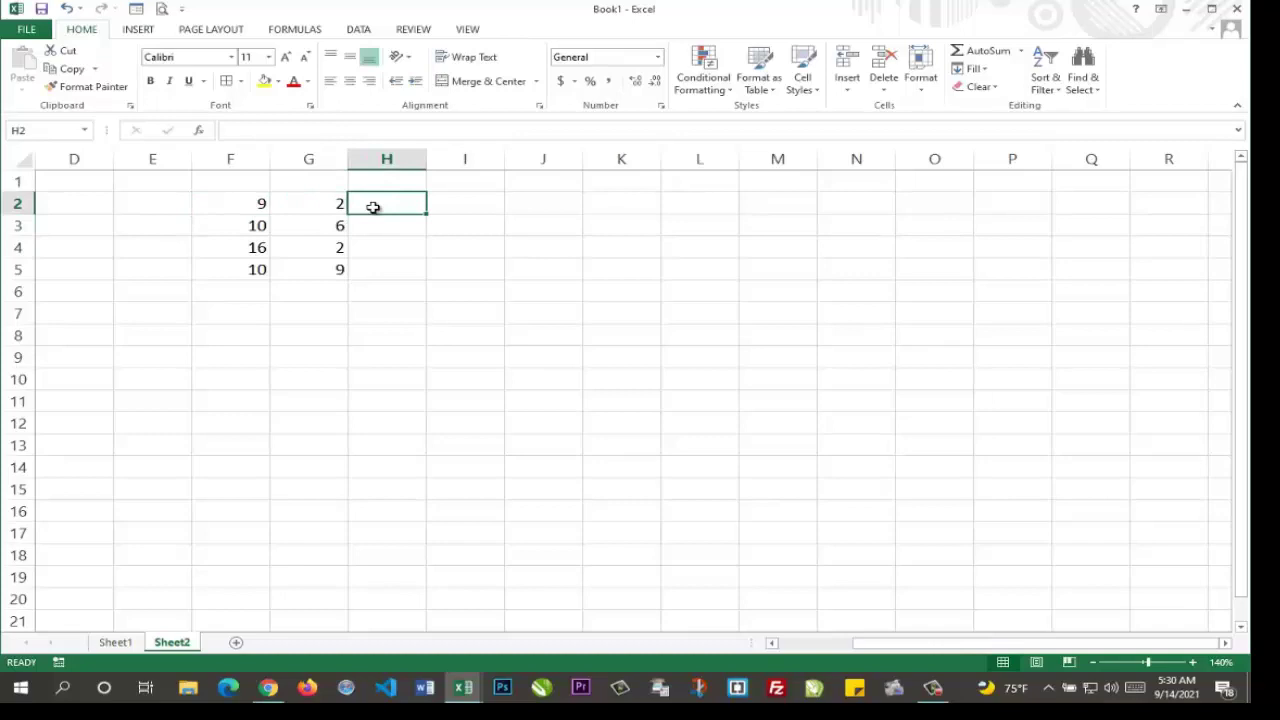
Step: Enter =F2+G2 in H2 so it shows 11
text(=)
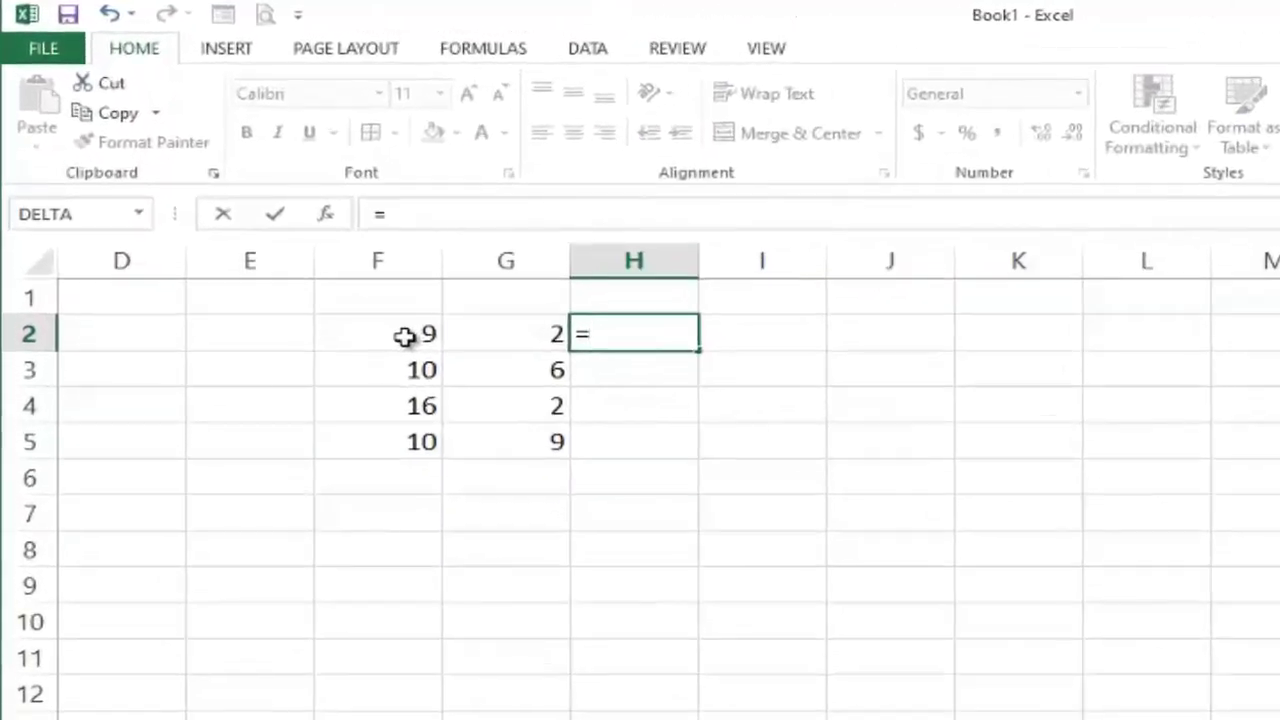
click(404, 337)
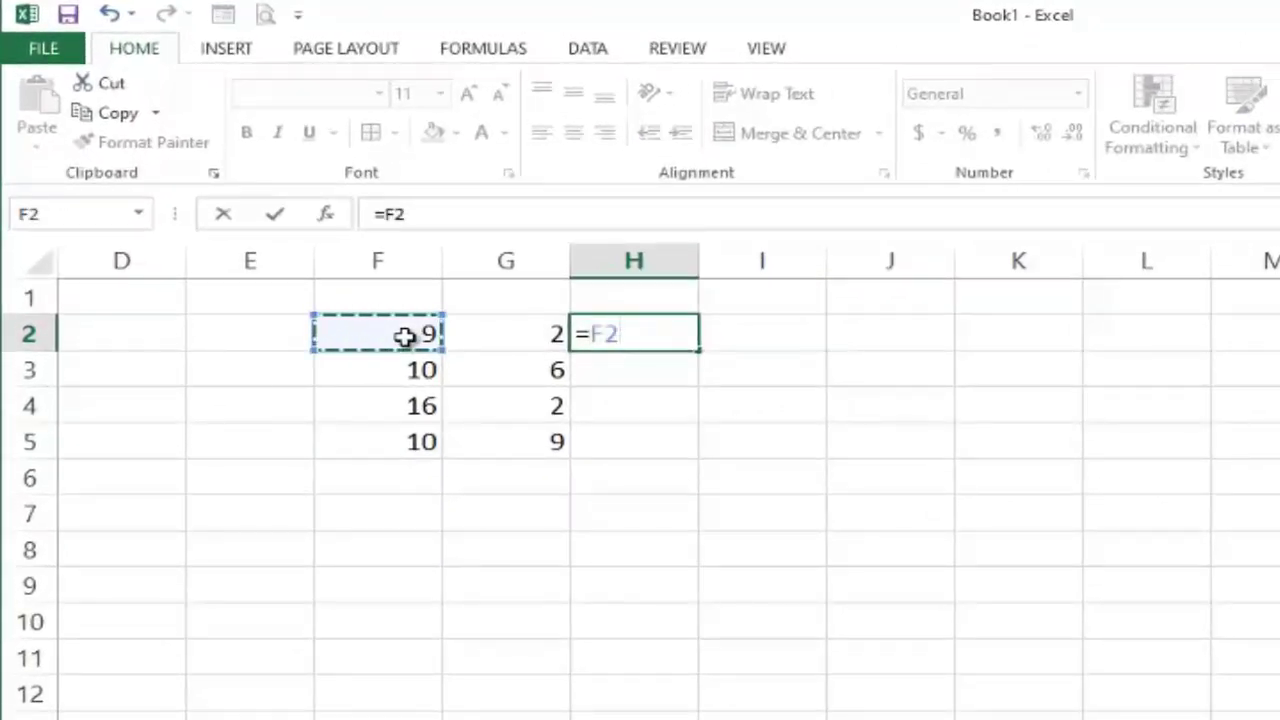
text(+)
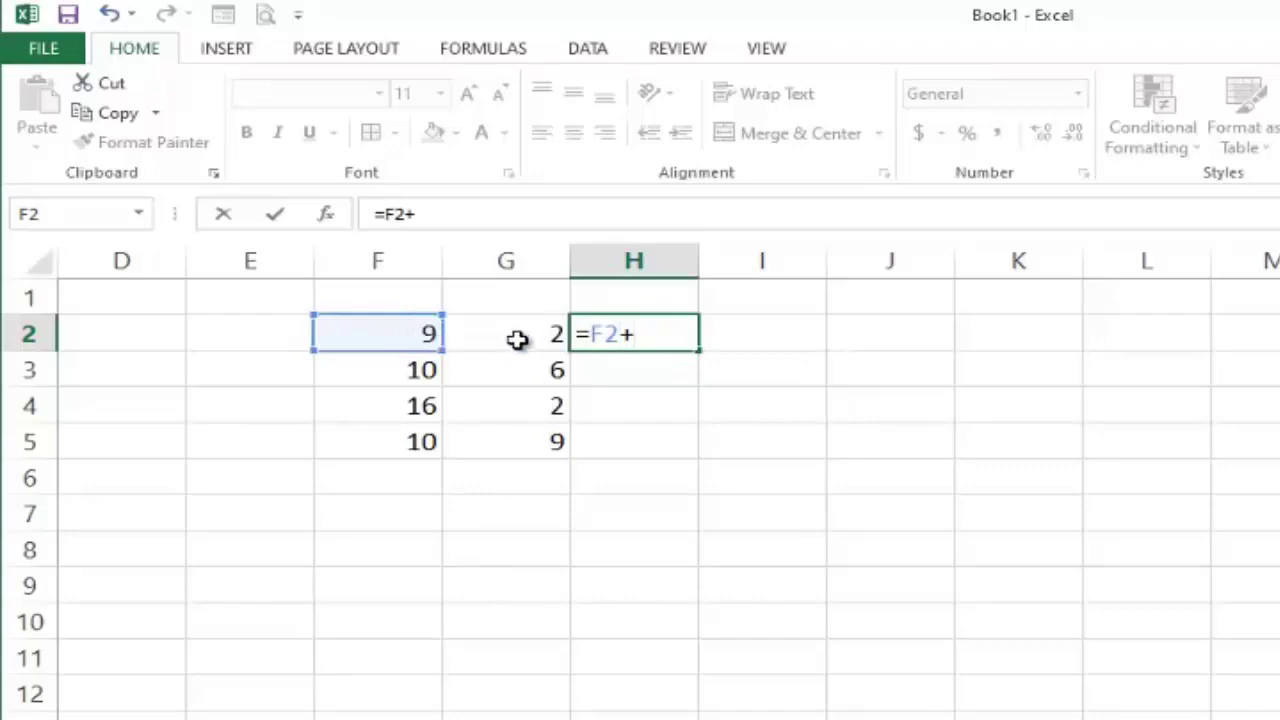
click(517, 340)
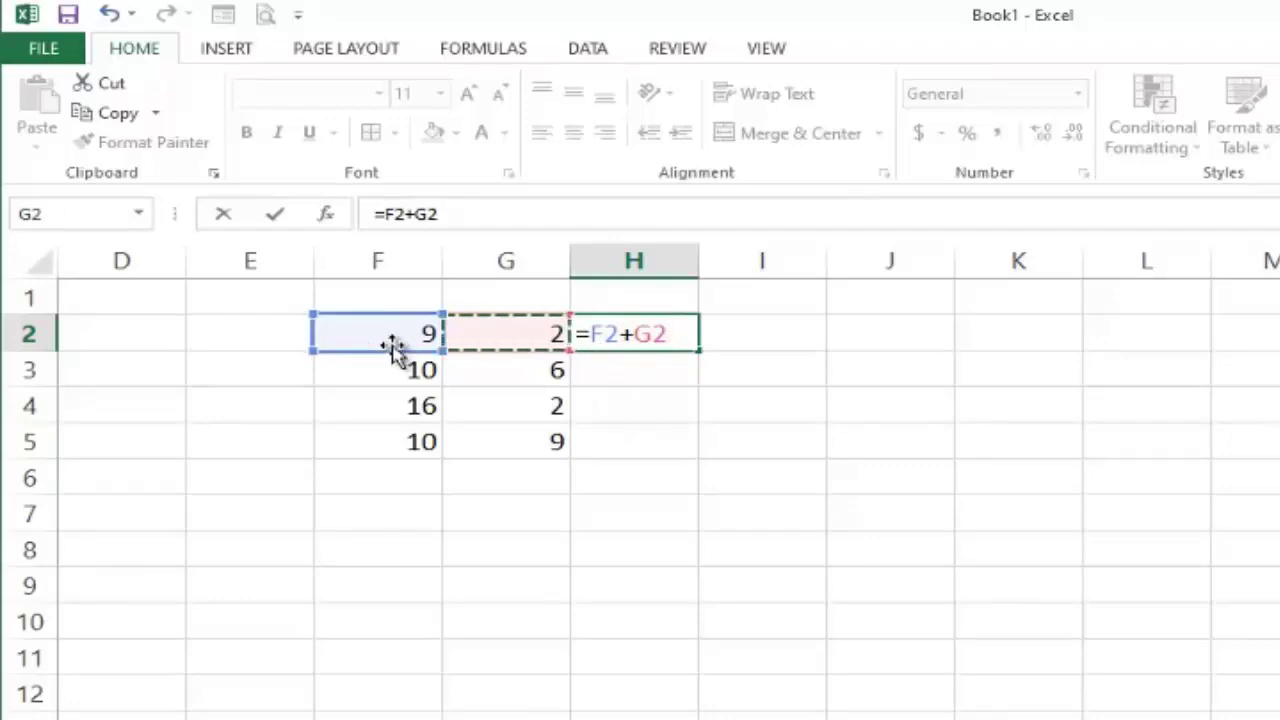
key(Return)
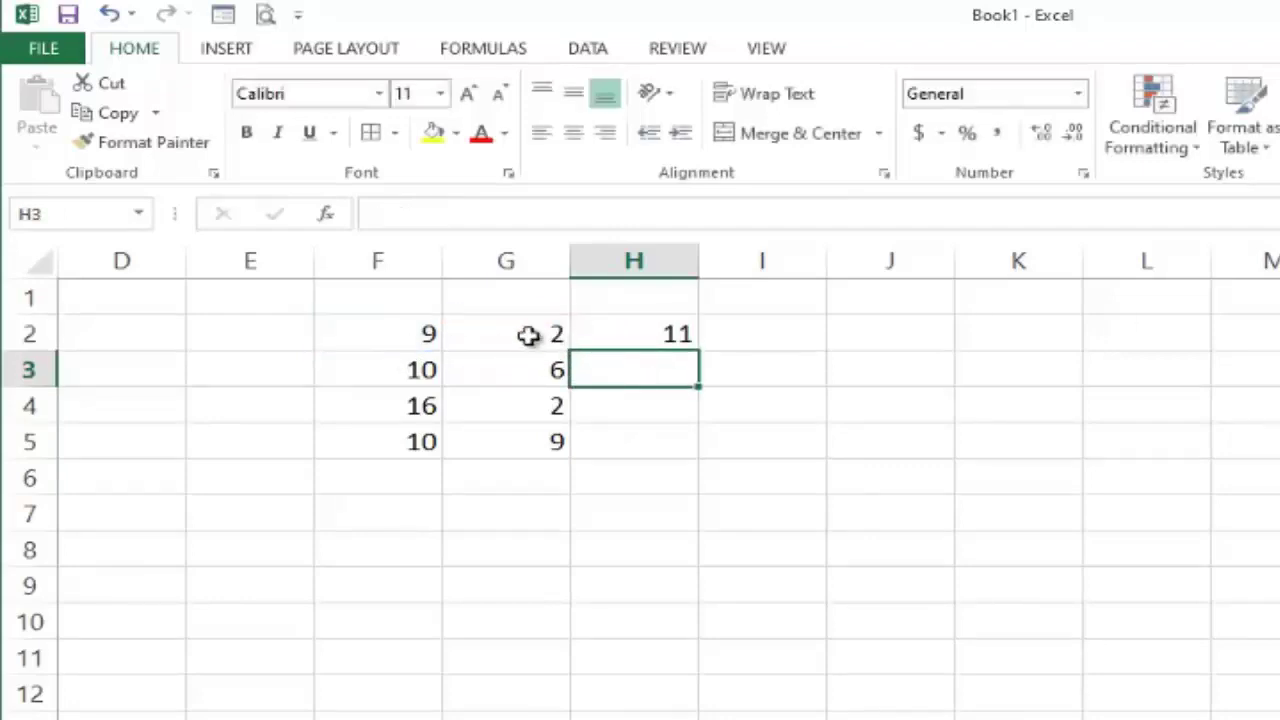
Step: Review the values 9 in F2, 2 in G2 and the sum formula in H2
click(408, 341)
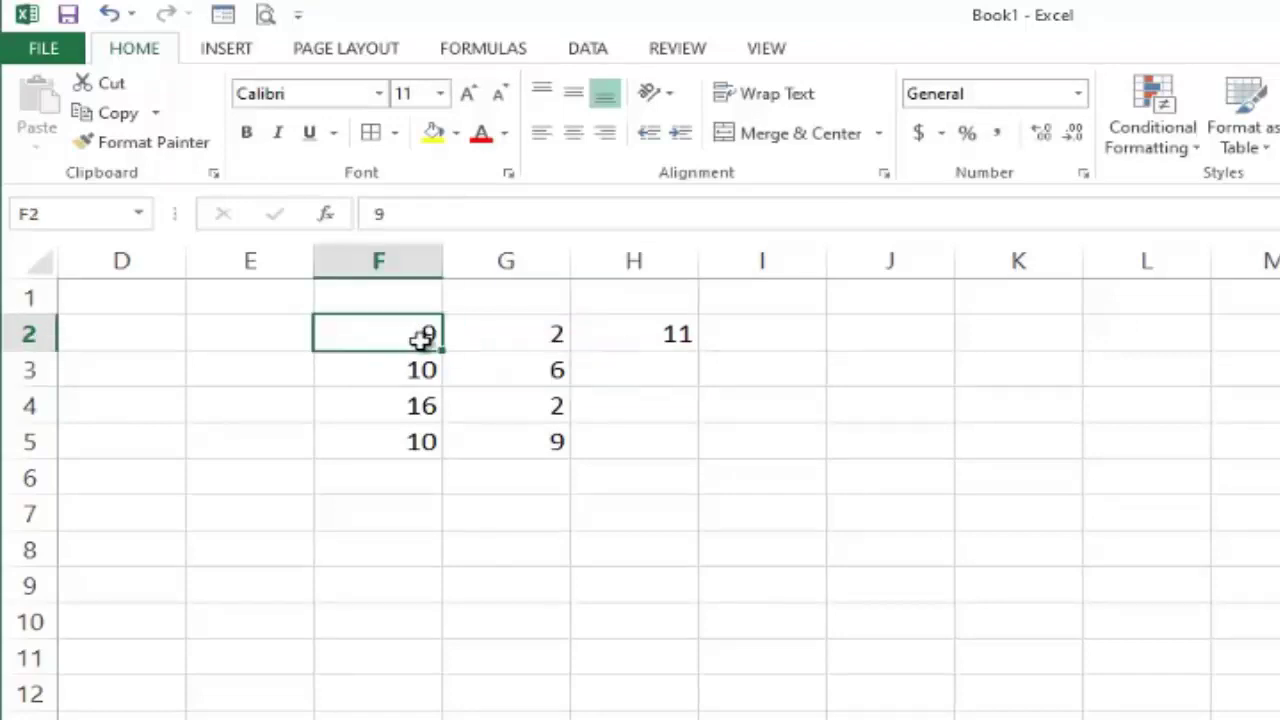
click(522, 340)
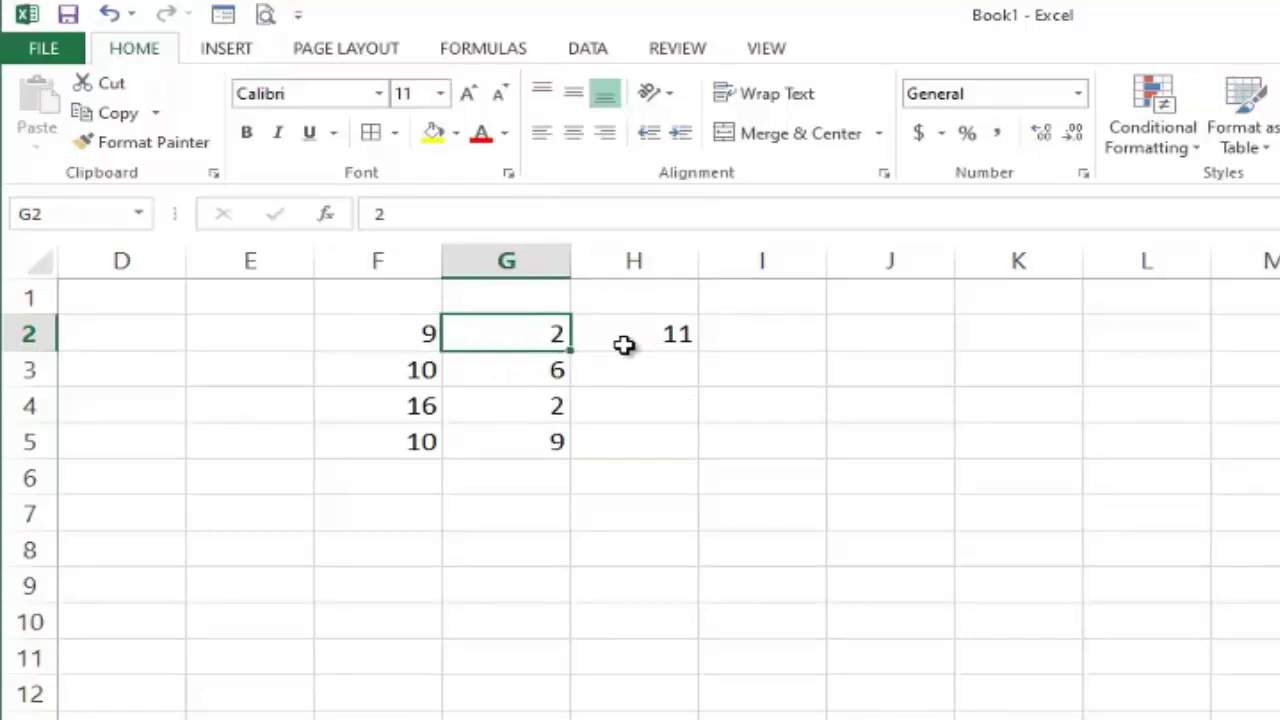
click(637, 335)
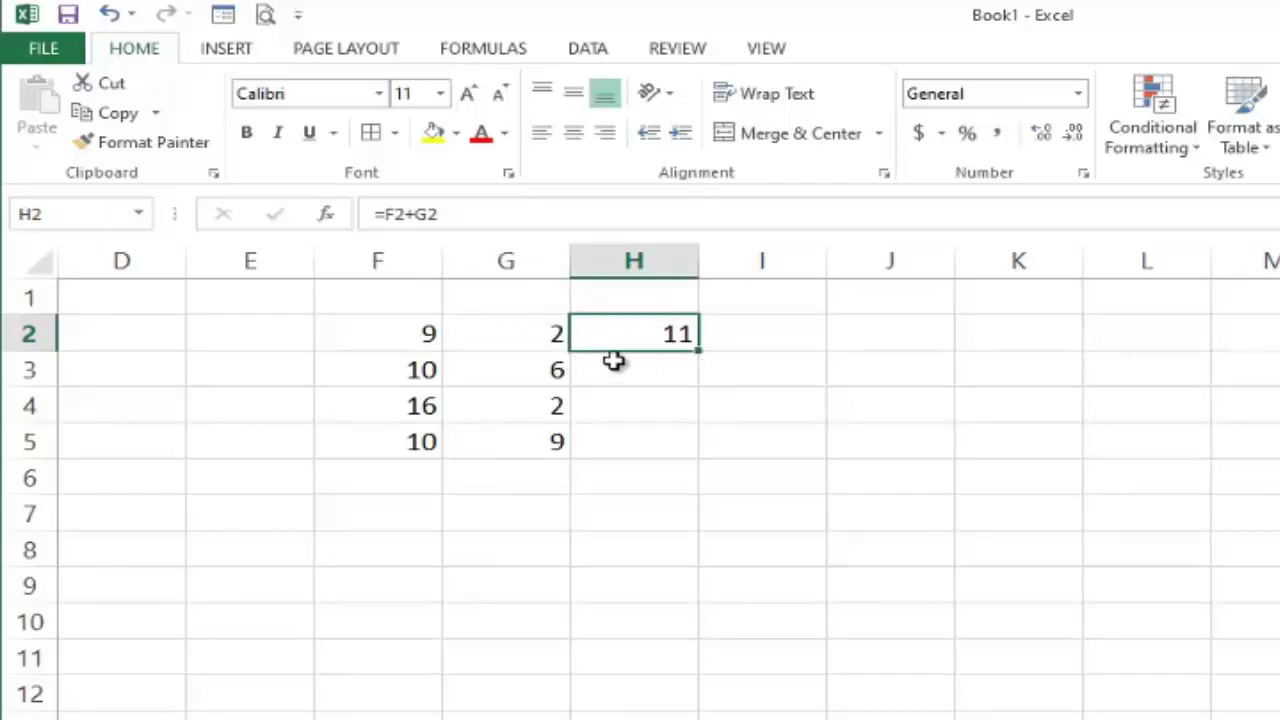
click(612, 370)
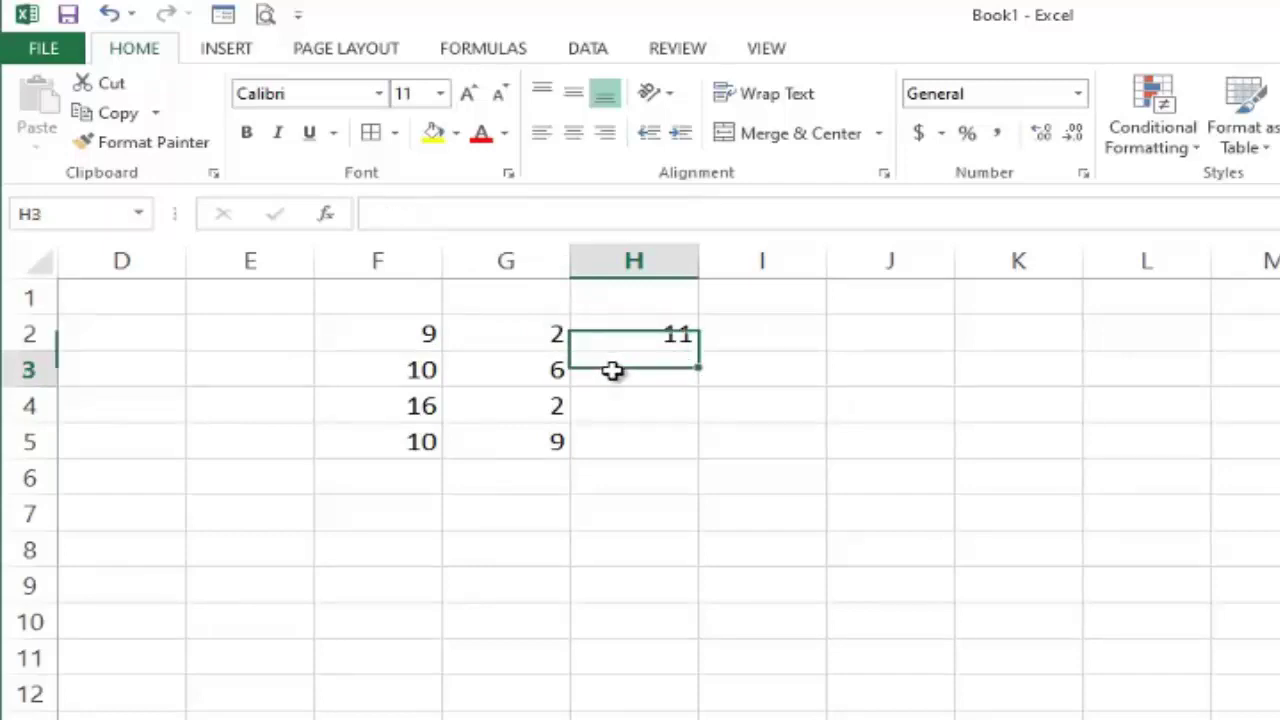
click(620, 340)
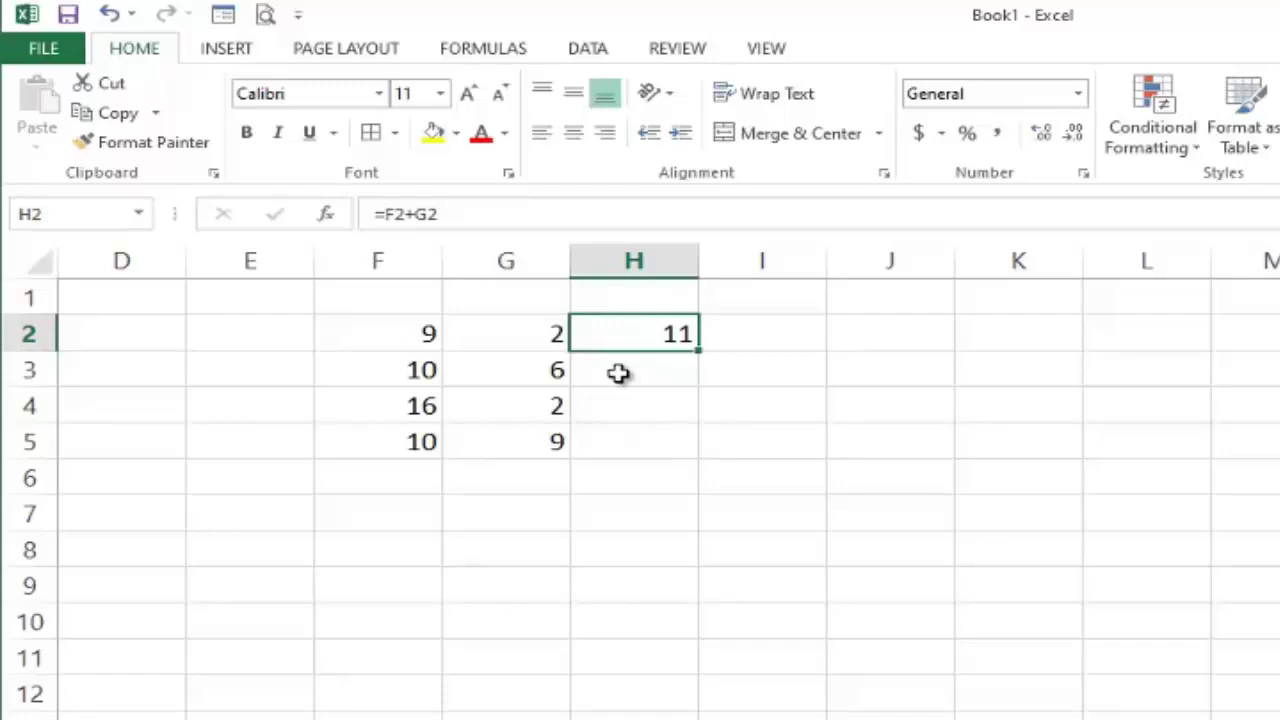
double_click(612, 372)
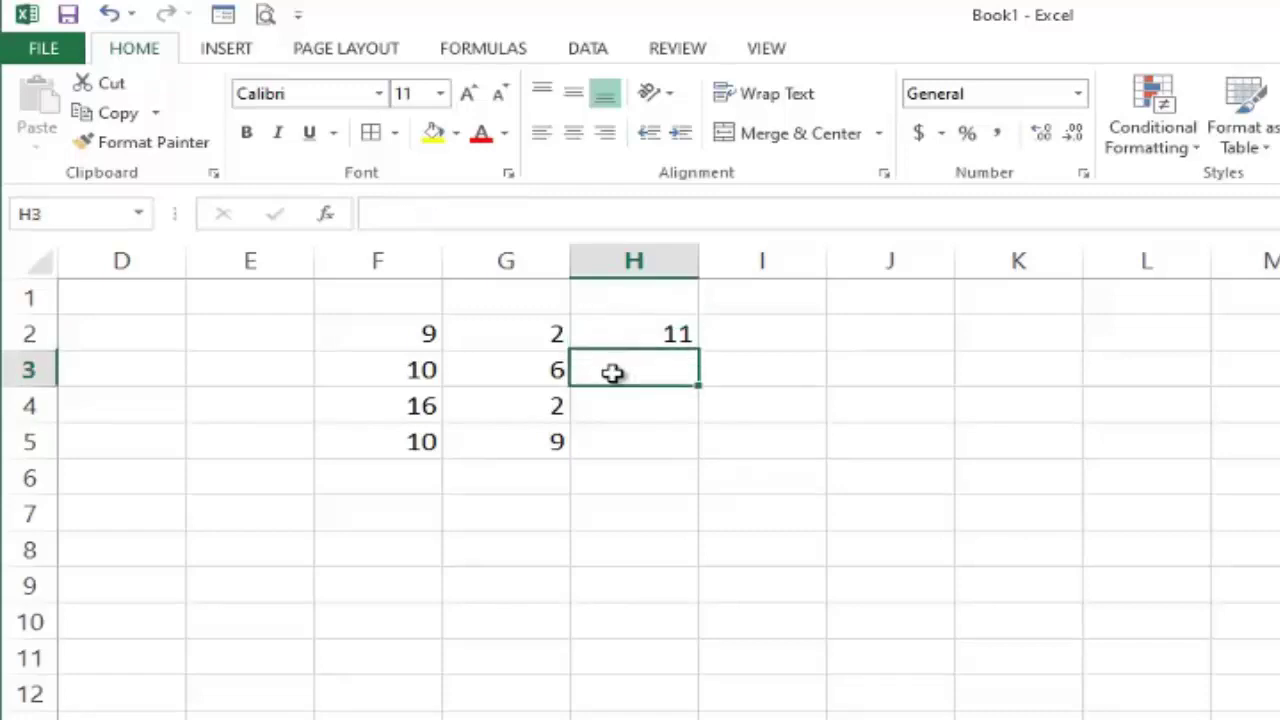
text(=)
click(424, 363)
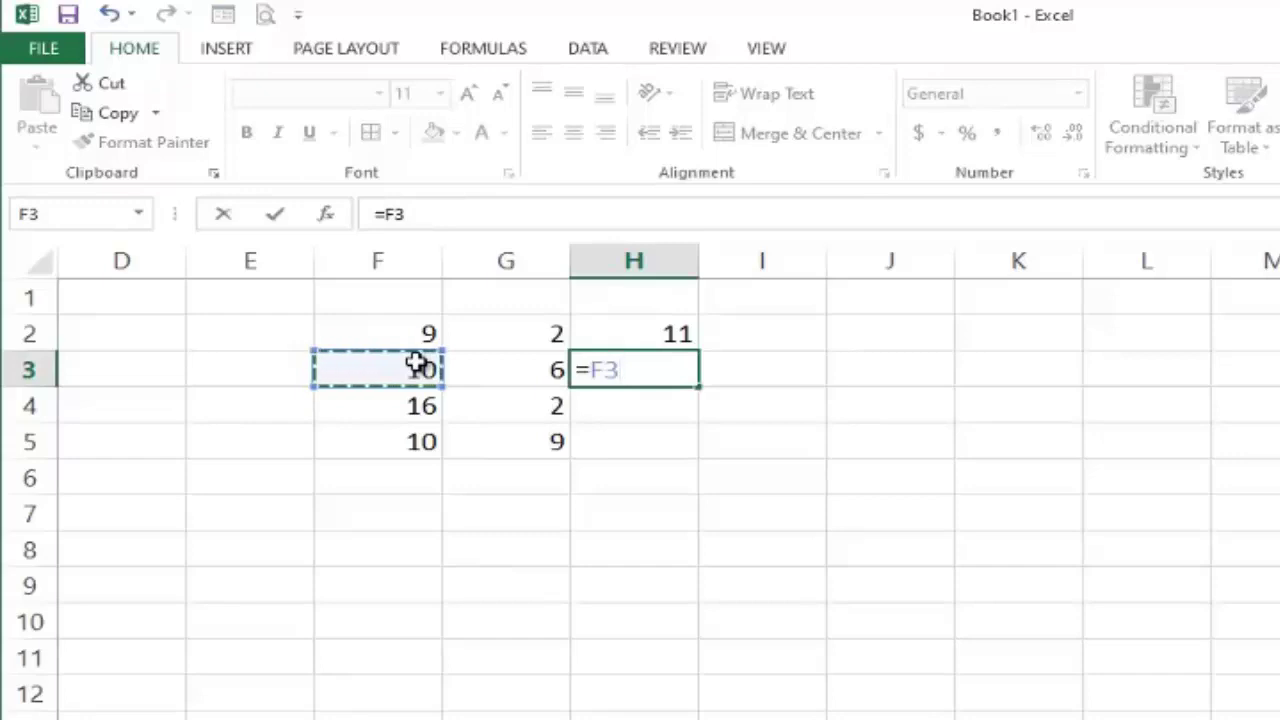
text(+)
click(504, 371)
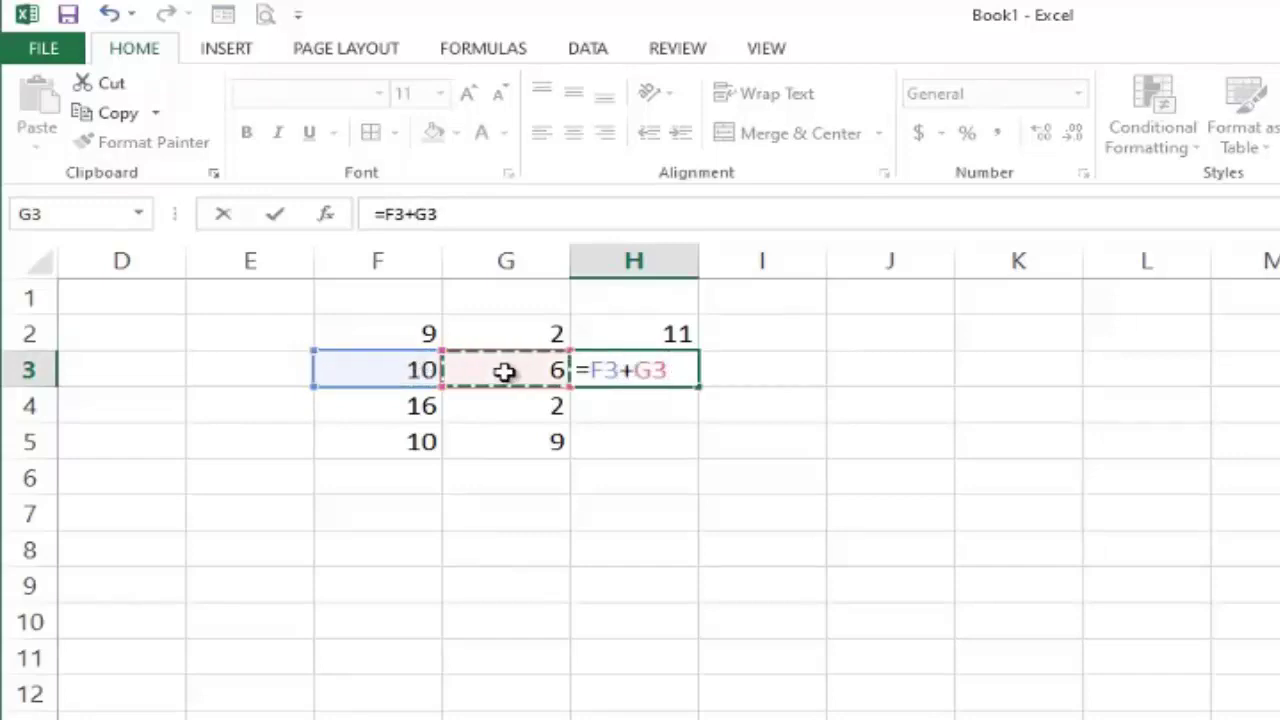
key(Return)
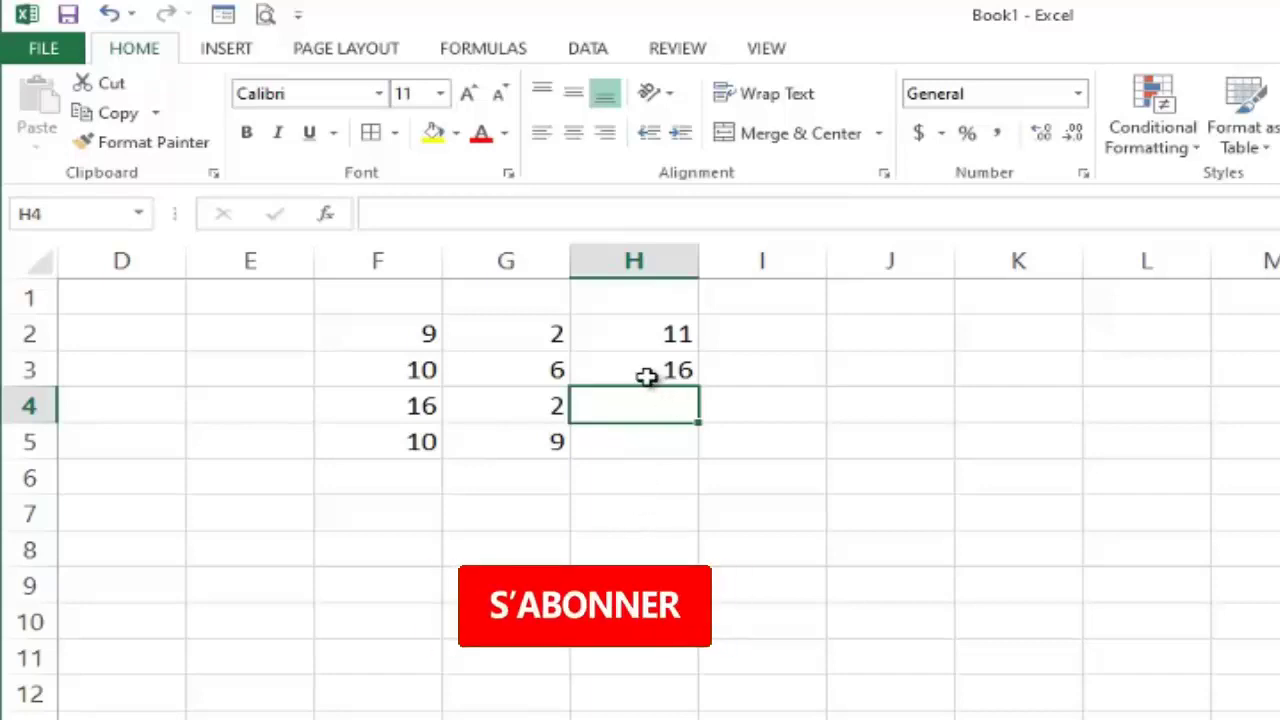
click(648, 374)
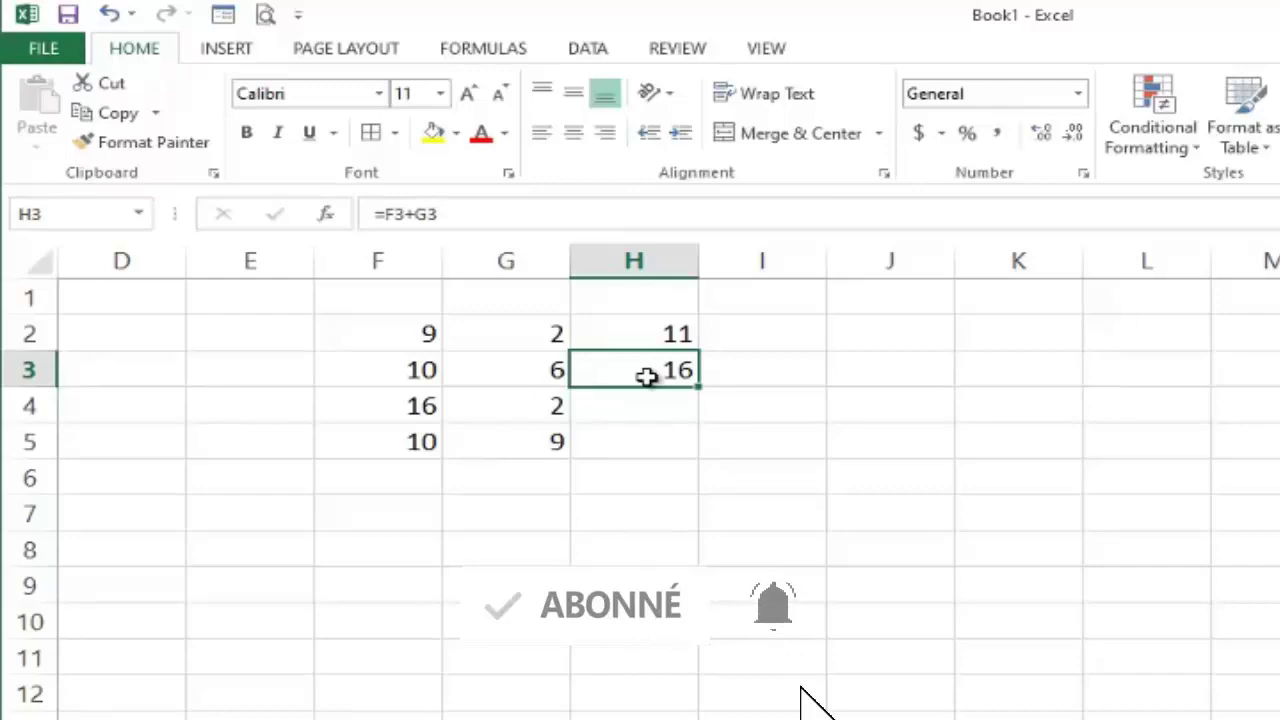
key(Delete)
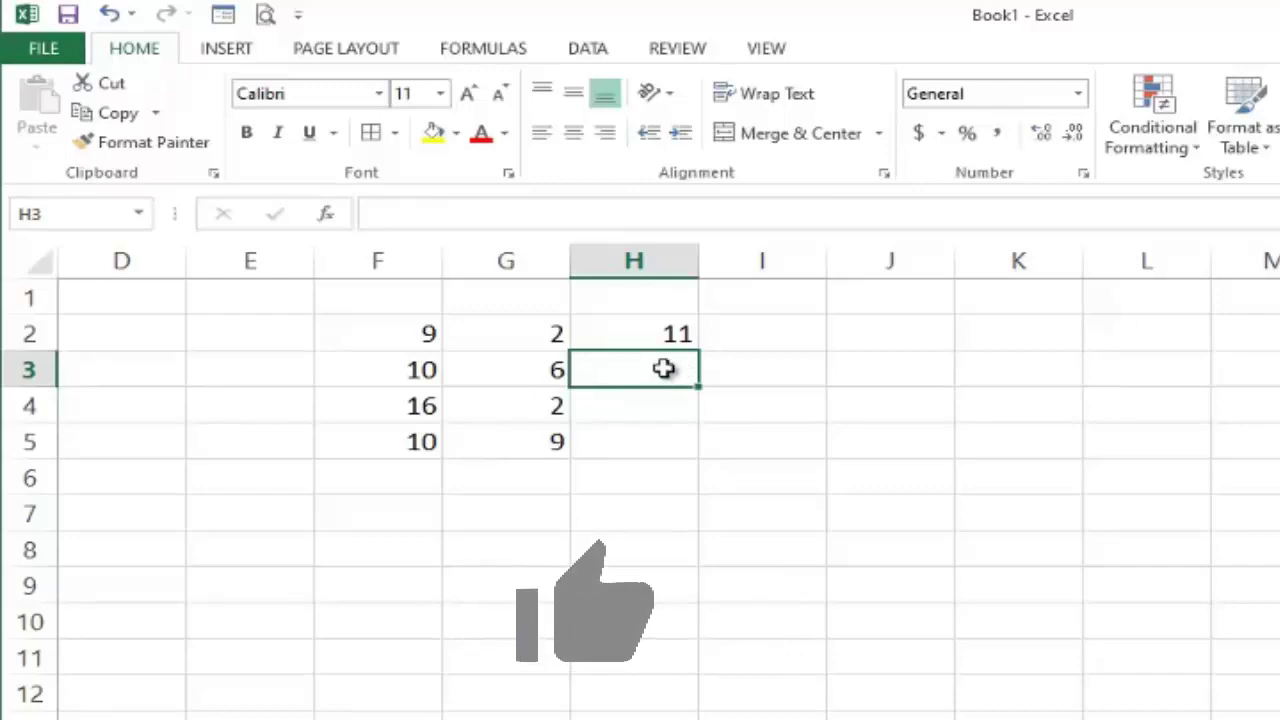
click(640, 340)
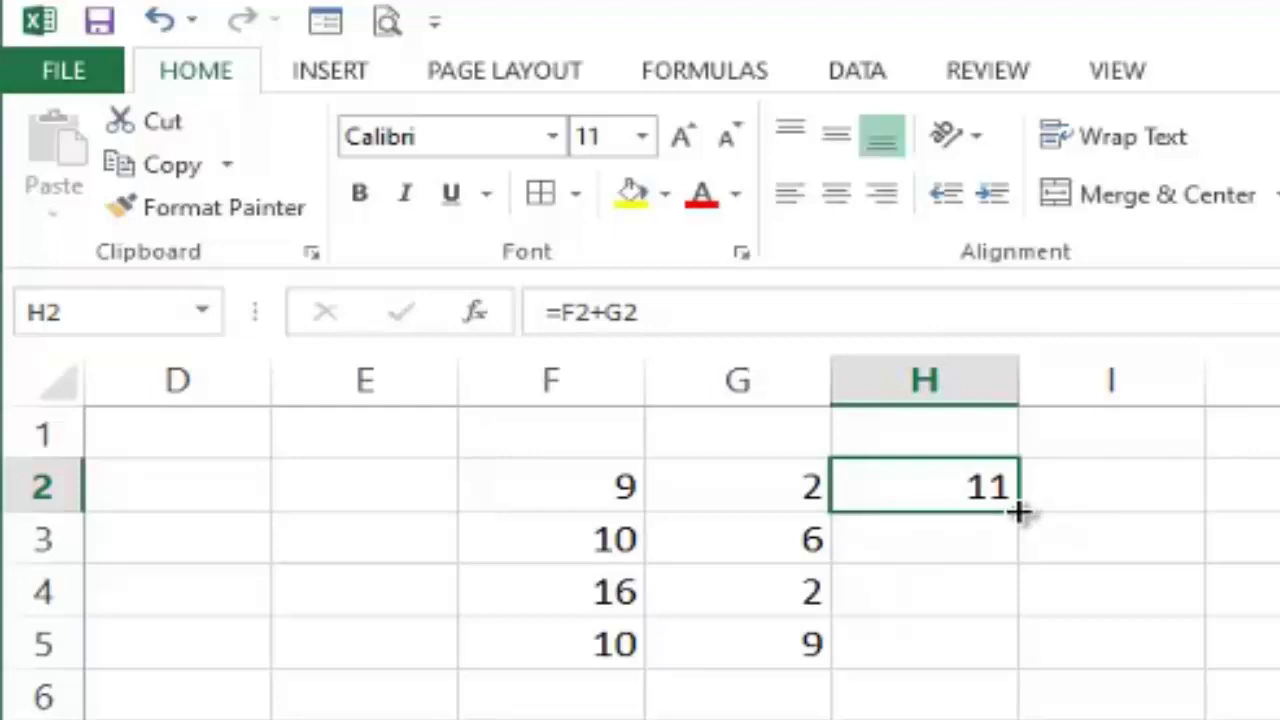
Step: Fill the H2 sum down to H5 and confirm H3 holds =F3+G3
drag(1018, 512, 993, 648)
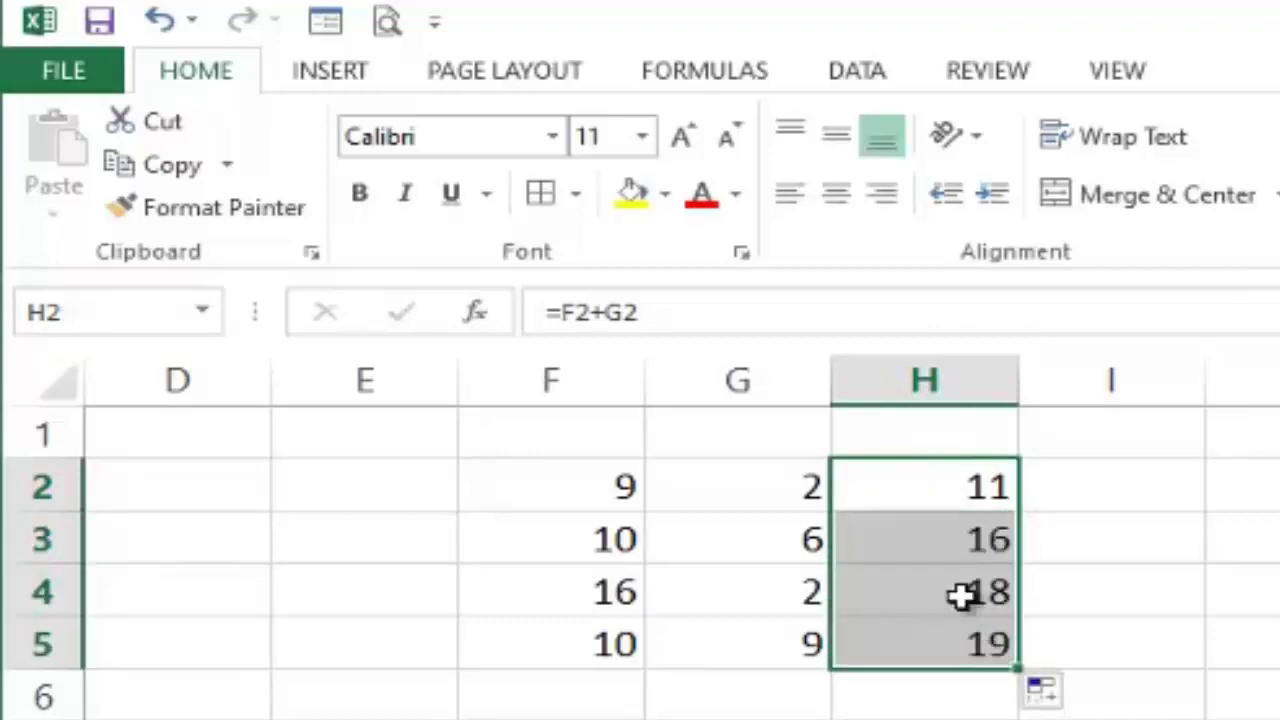
click(921, 548)
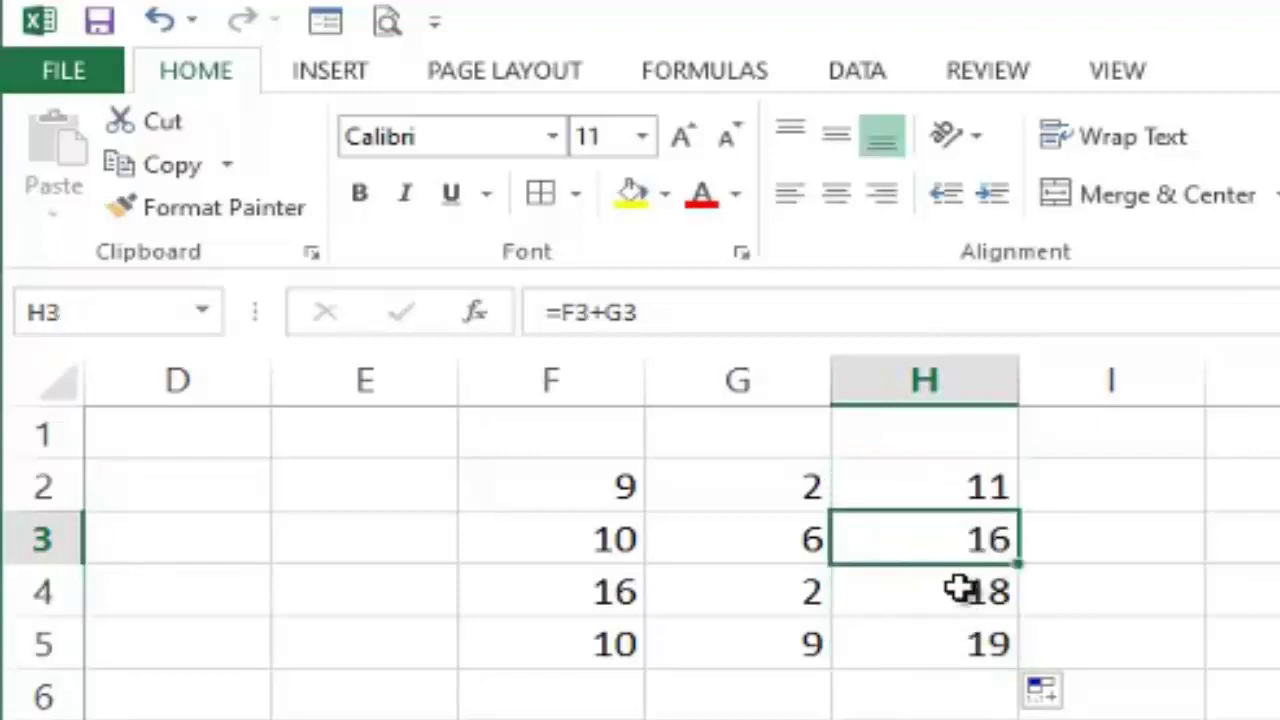